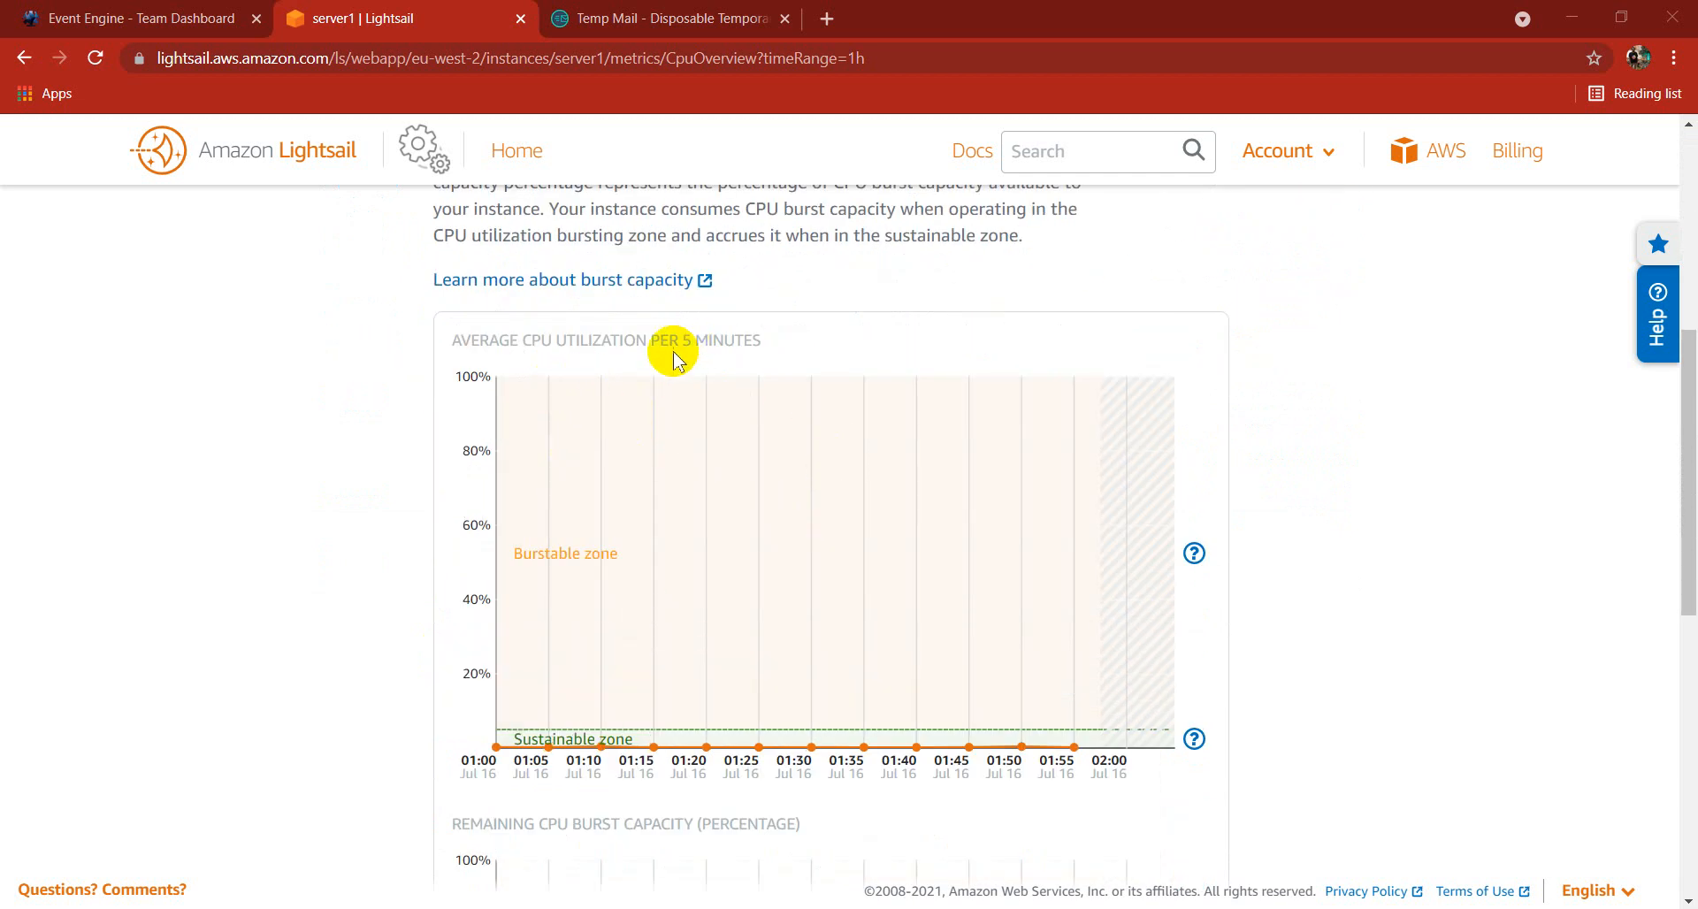
- Examine the CPU overview's utilization and burst capacity graphs for the last 1 hour, 1 week, 1 day and 6 hours
{"action": "left_click_drag", "start_coordinate": [685, 344], "coordinate": [761, 343]}
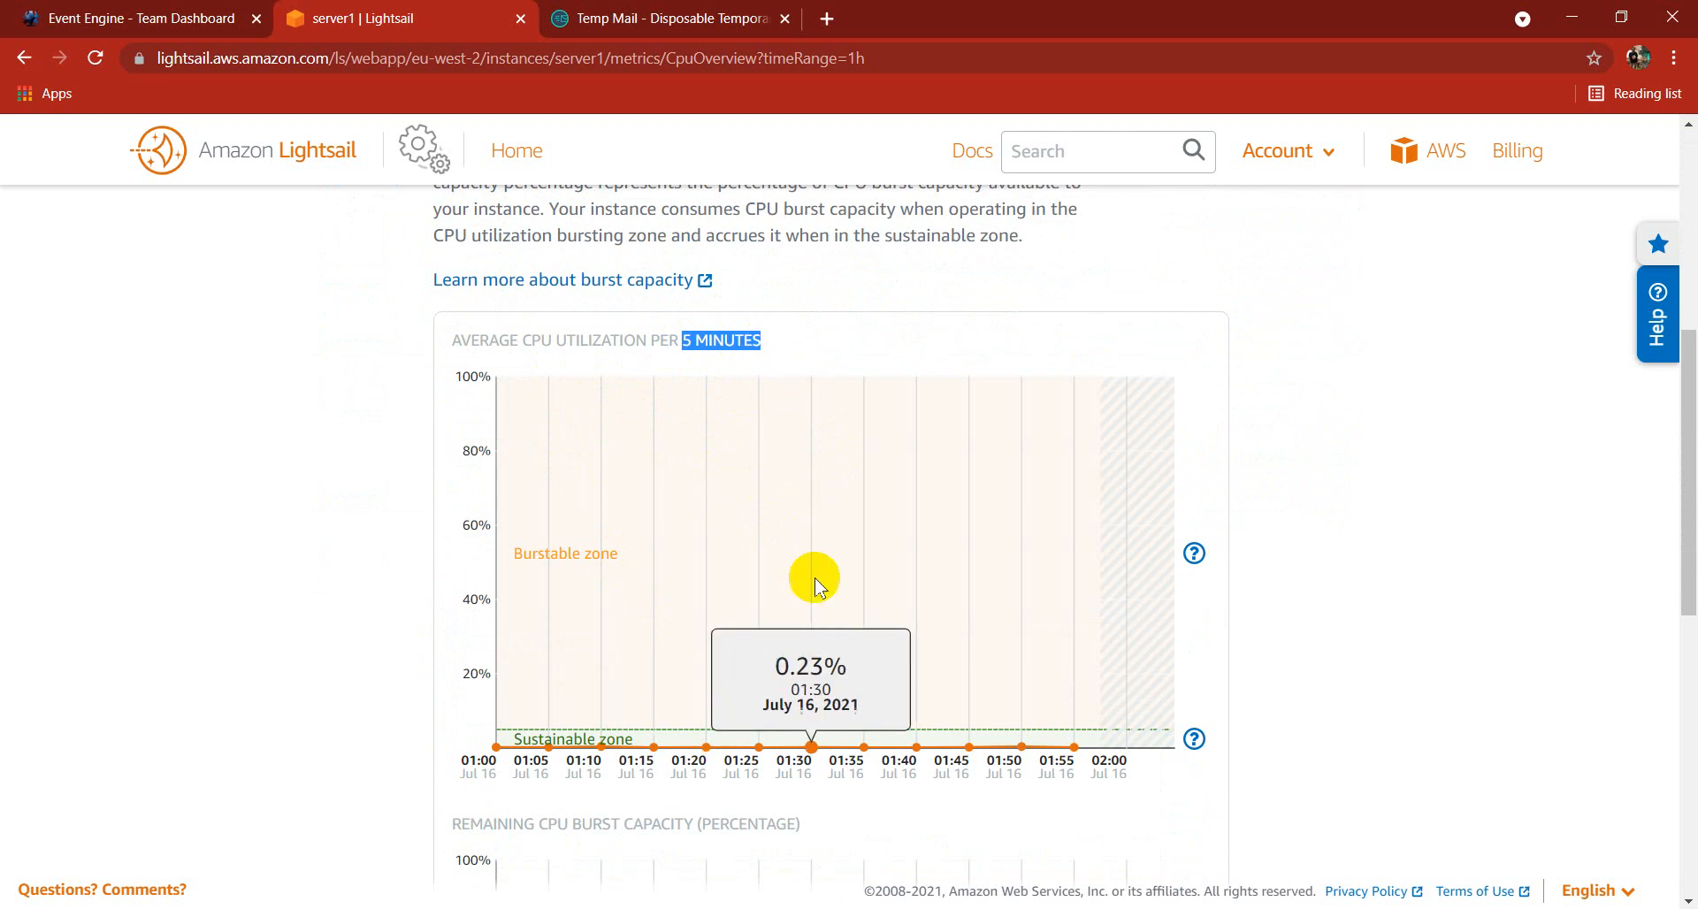
{"action": "scroll", "coordinate": [813, 583], "scroll_direction": "down", "scroll_amount": 4}
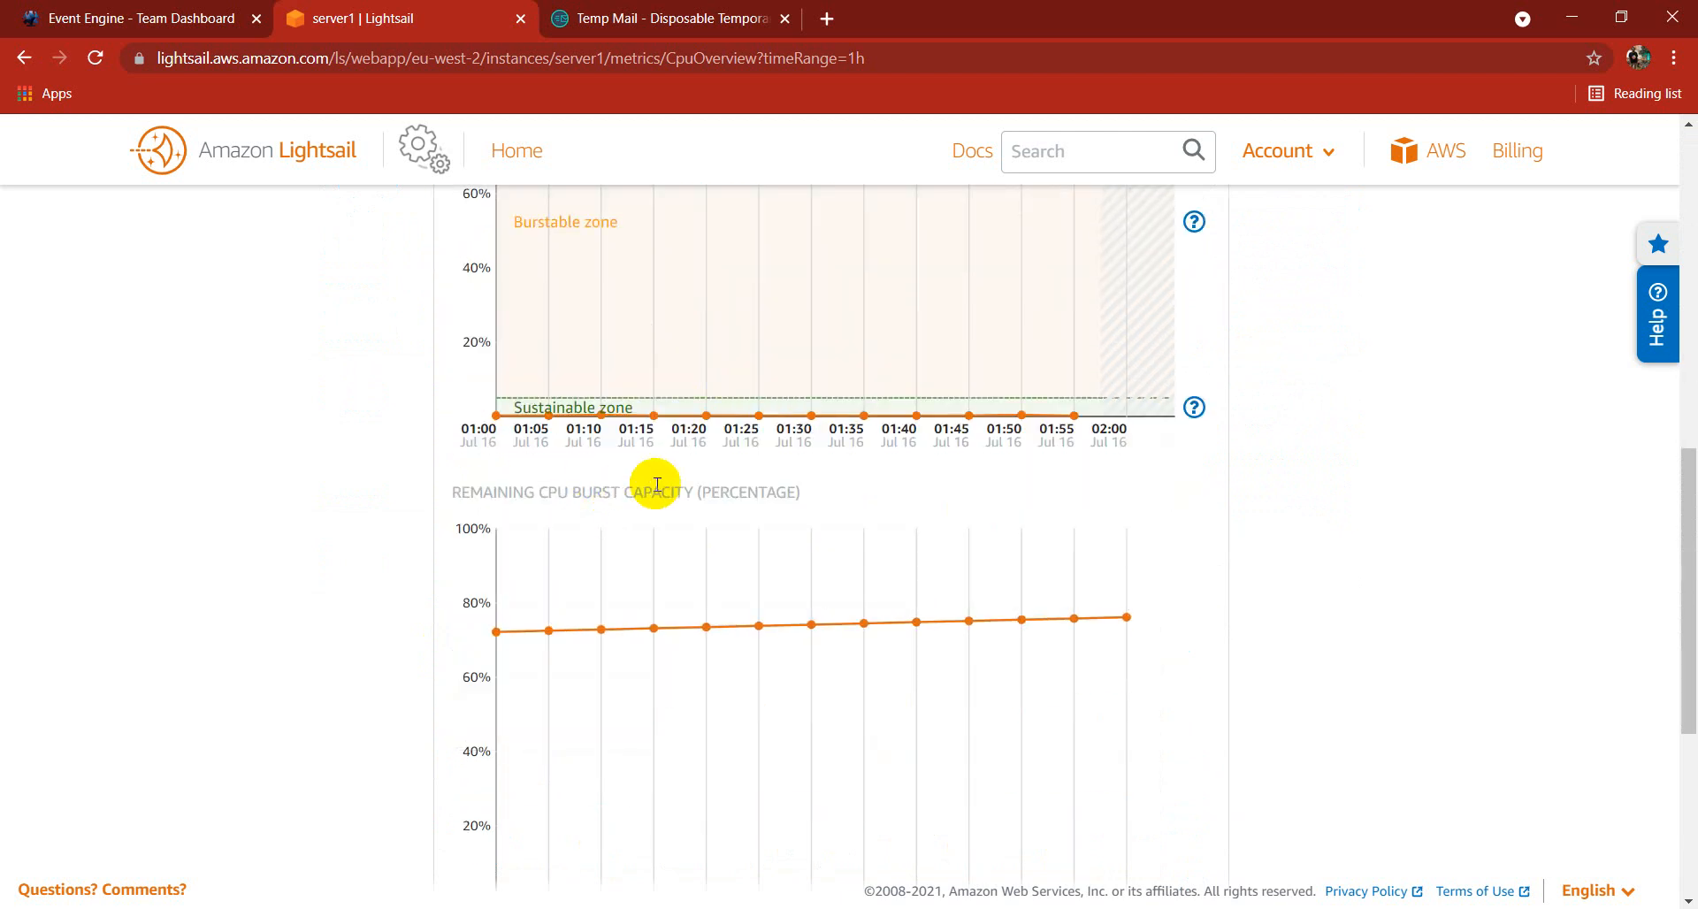
{"action": "scroll", "coordinate": [694, 477], "scroll_direction": "down", "scroll_amount": 1}
{"action": "scroll", "coordinate": [694, 481], "scroll_direction": "down", "scroll_amount": 1}
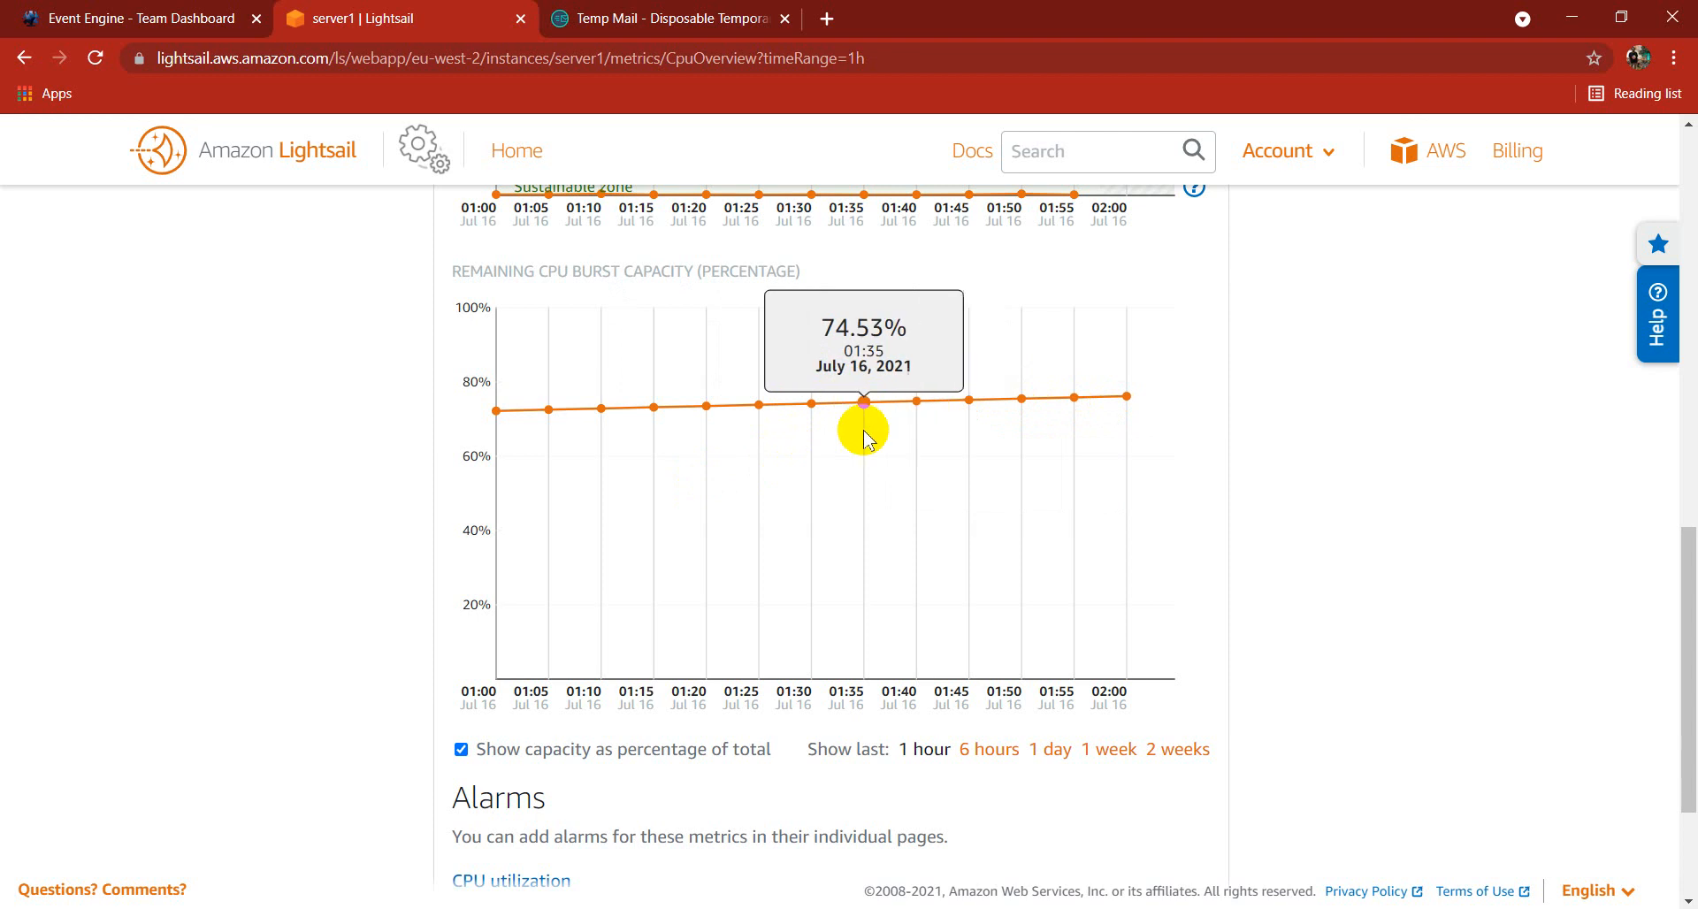
{"action": "left_click", "coordinate": [978, 752]}
{"action": "left_click", "coordinate": [928, 751]}
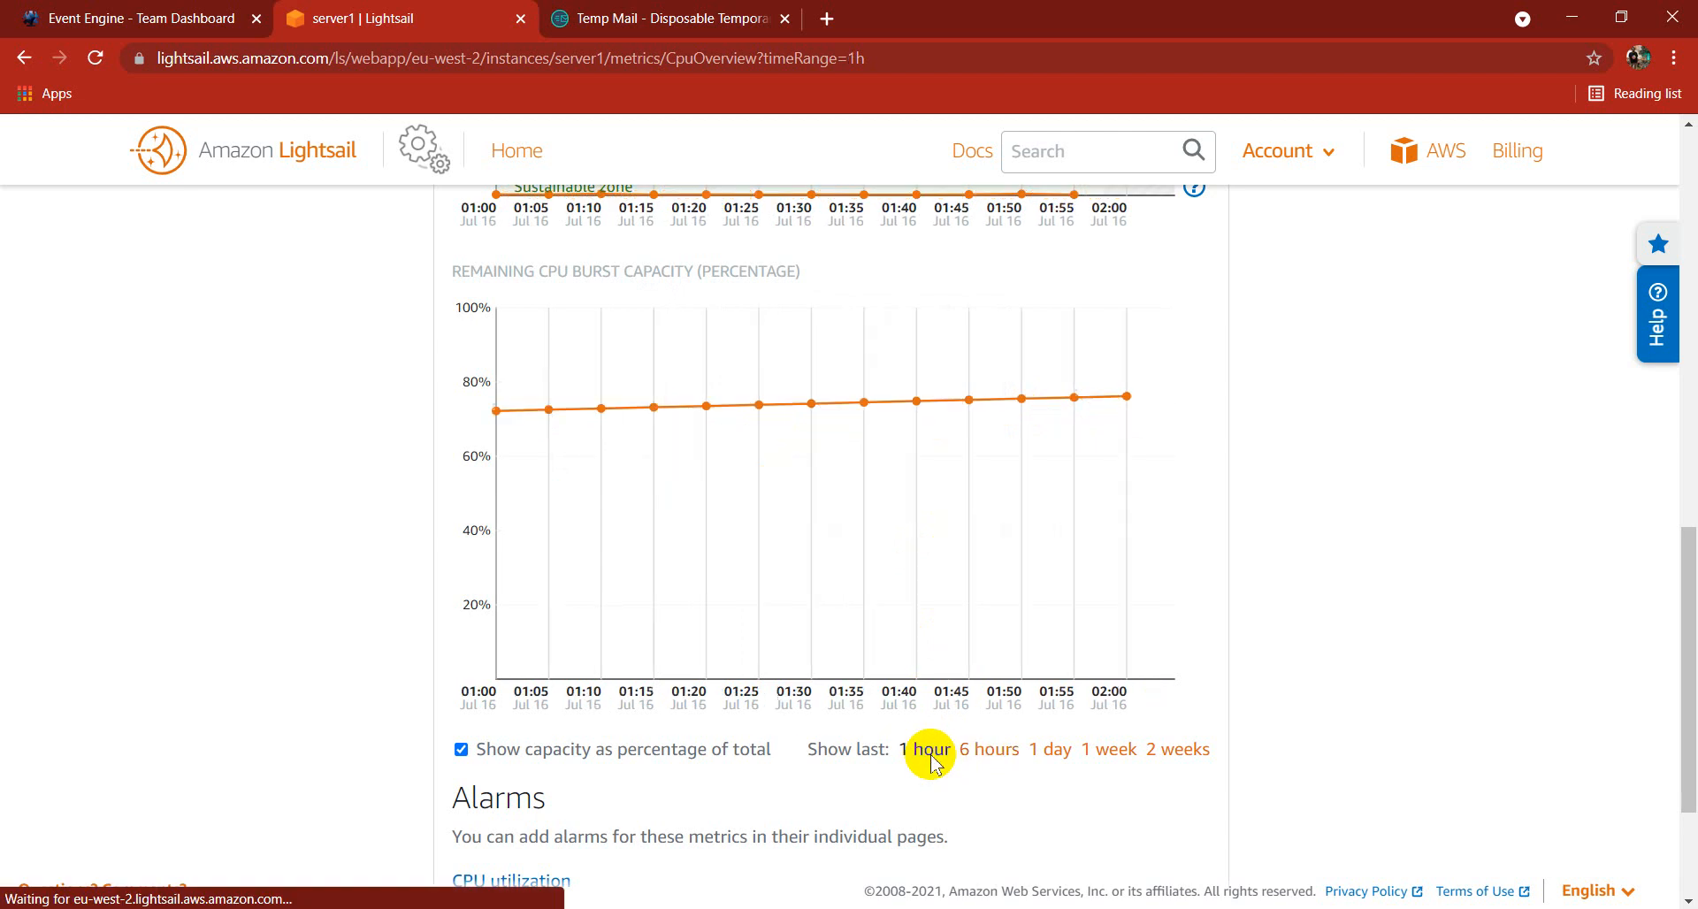
{"action": "left_click", "coordinate": [1106, 752]}
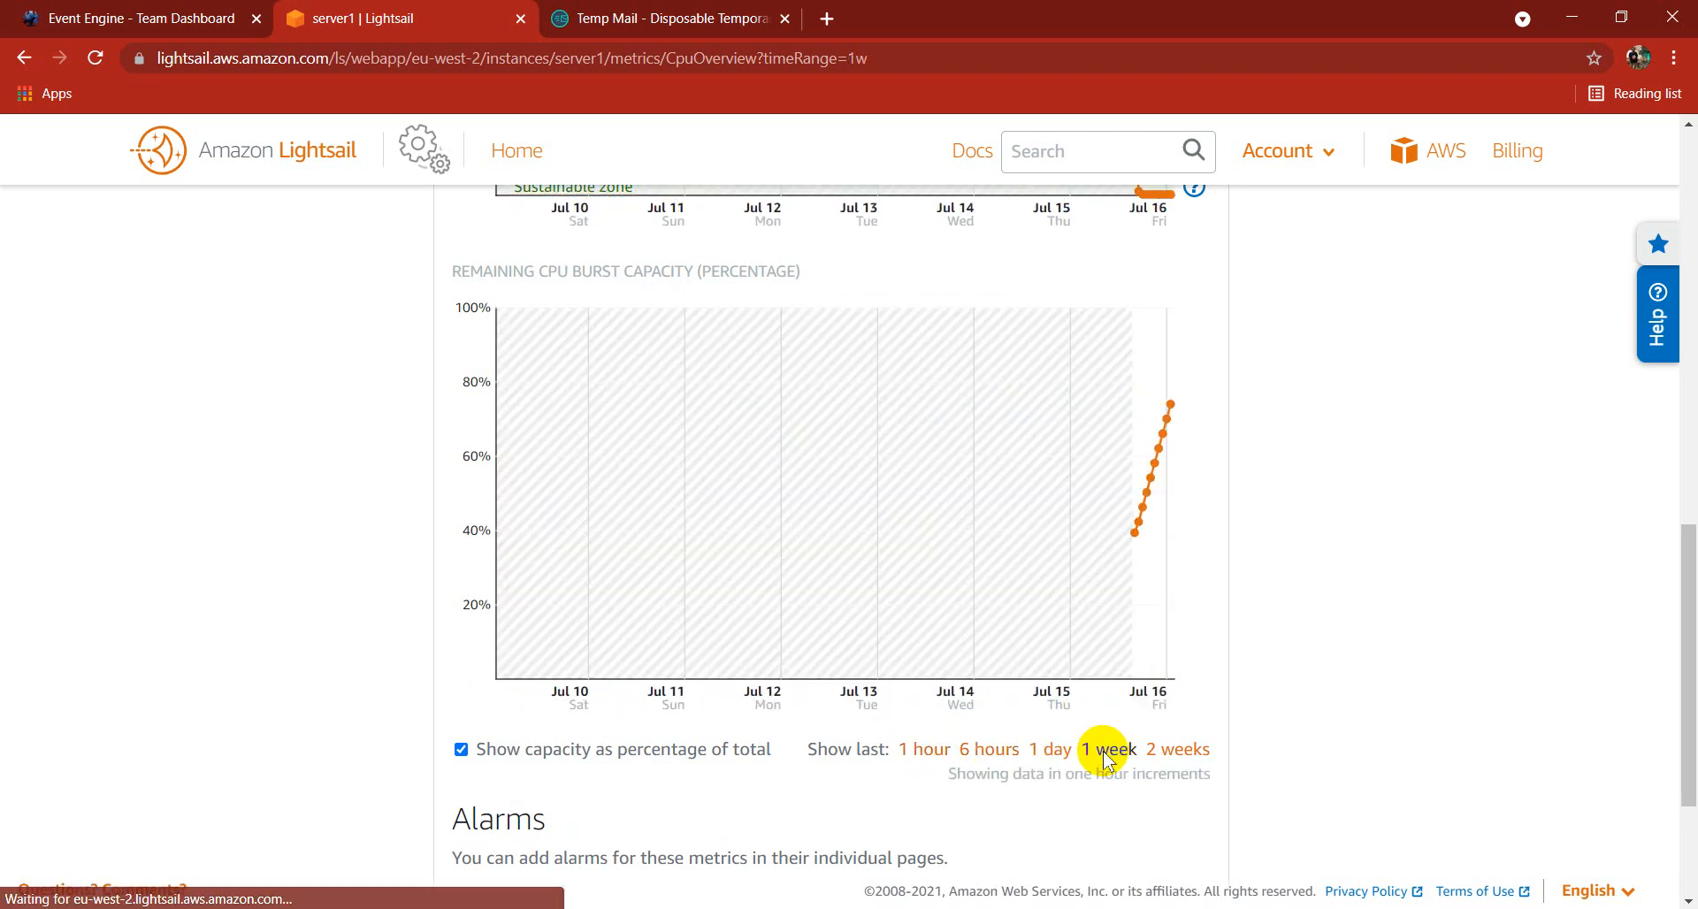
{"action": "left_click", "coordinate": [1051, 752]}
{"action": "mouse_move", "coordinate": [930, 513]}
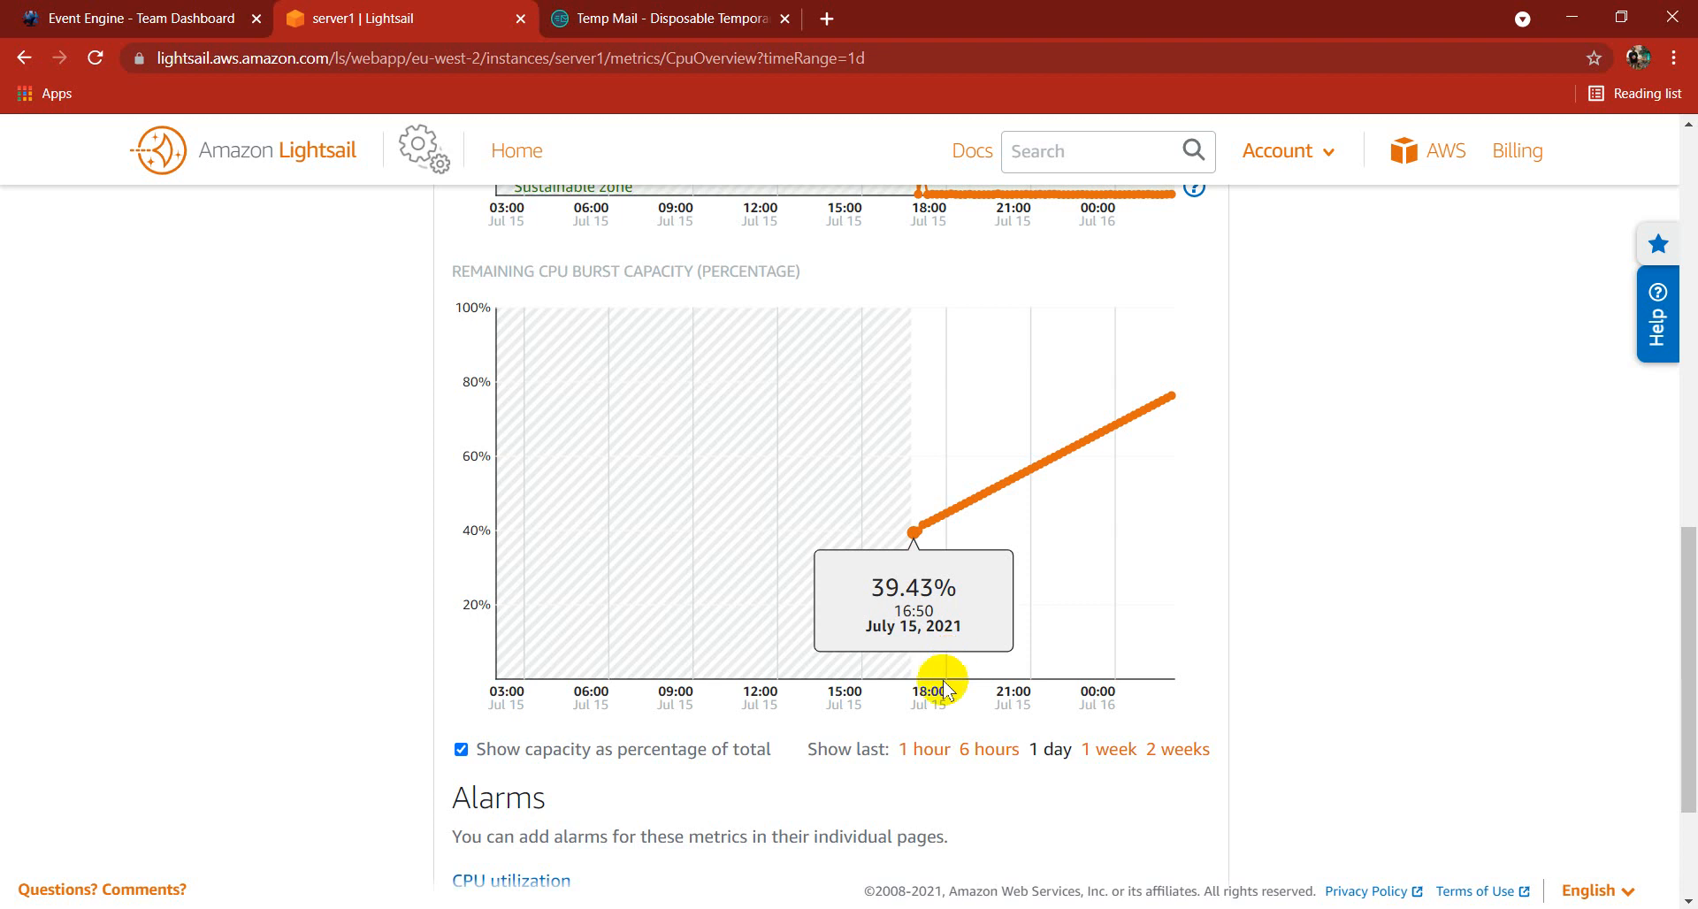
{"action": "left_click", "coordinate": [915, 752]}
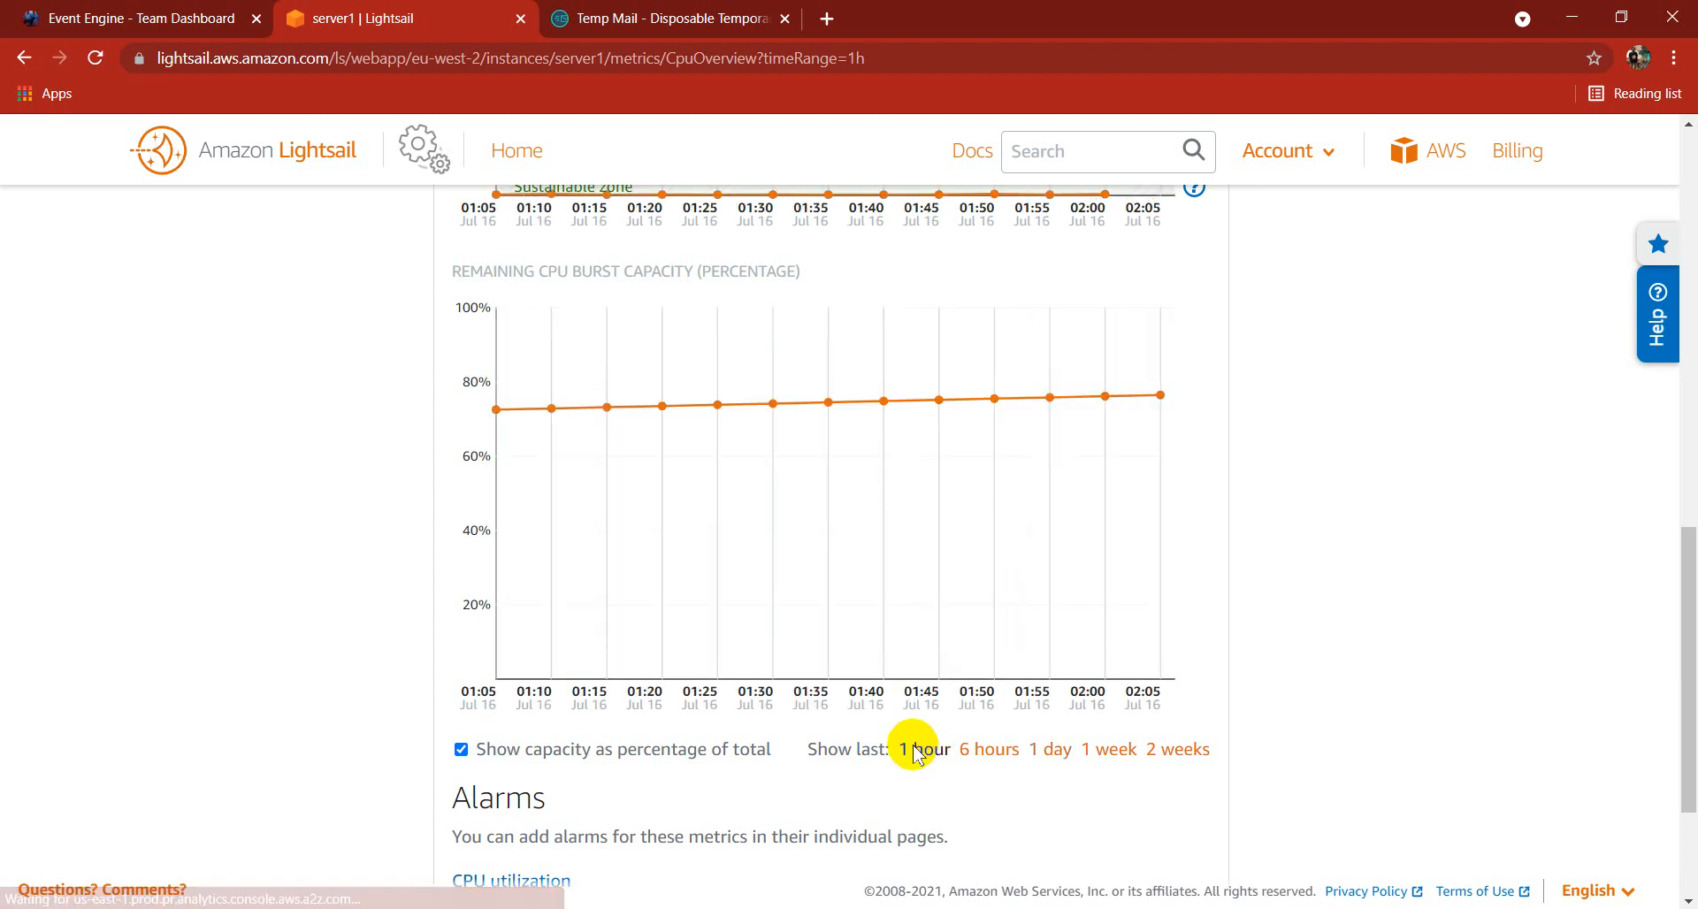
{"action": "left_click", "coordinate": [978, 752]}
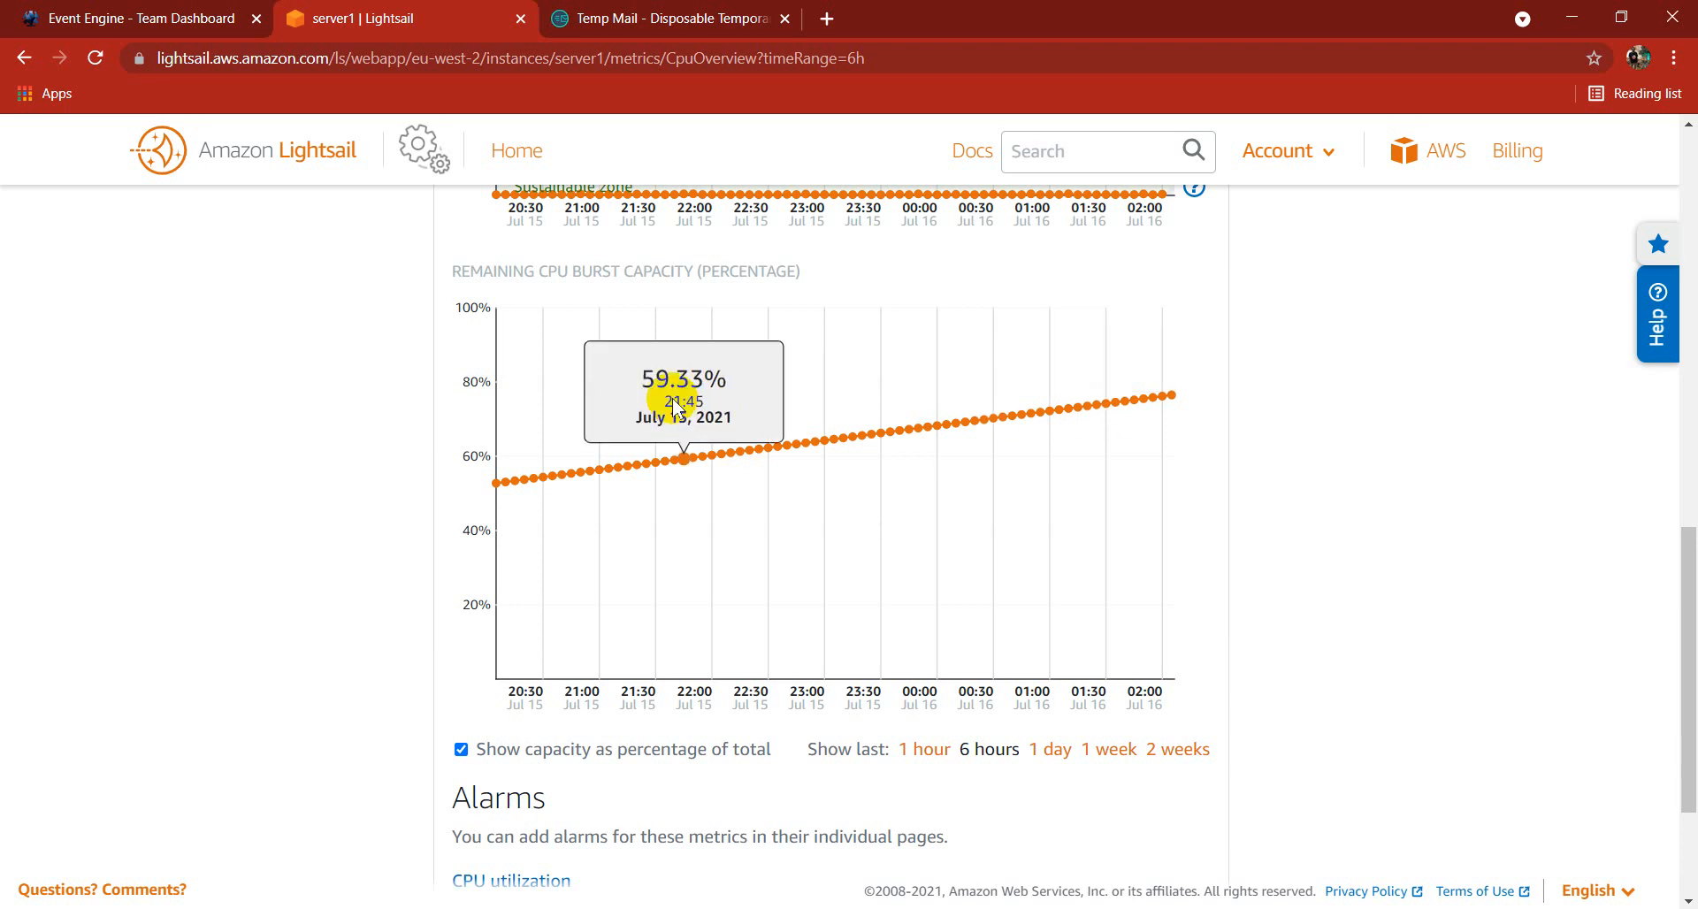
- Review the 6-hour CPU overview graphs and open the CPU utilization metric from the overview's Alarms section
{"action": "scroll", "coordinate": [664, 392], "scroll_direction": "up", "scroll_amount": 8}
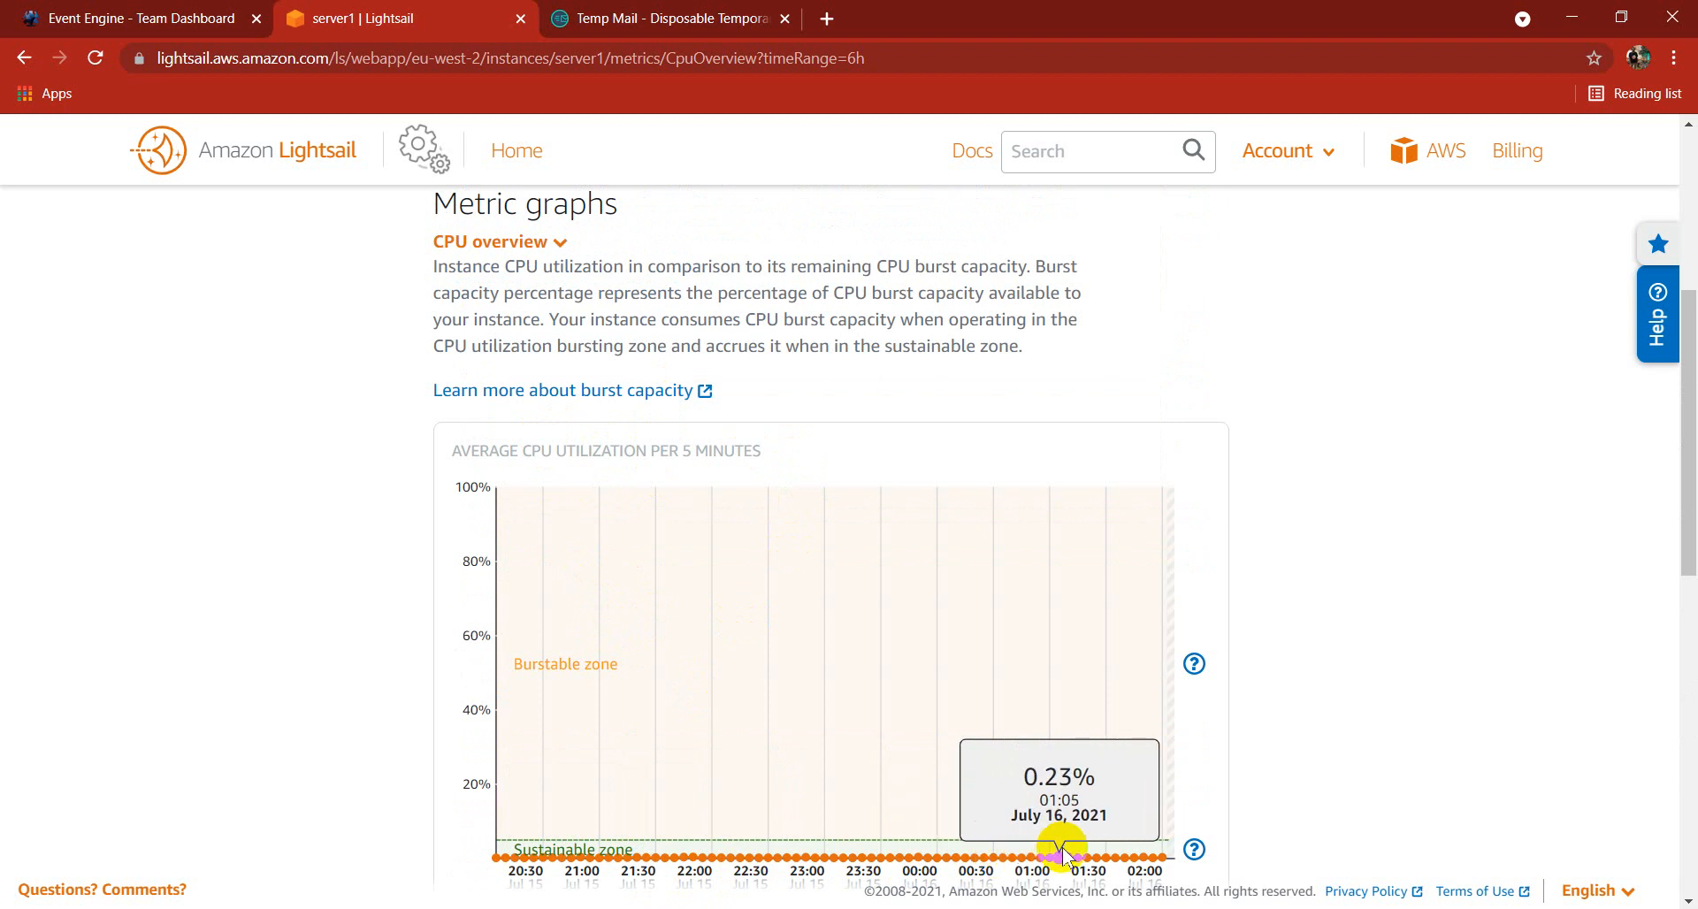
{"action": "scroll", "coordinate": [762, 682], "scroll_direction": "down", "scroll_amount": 9}
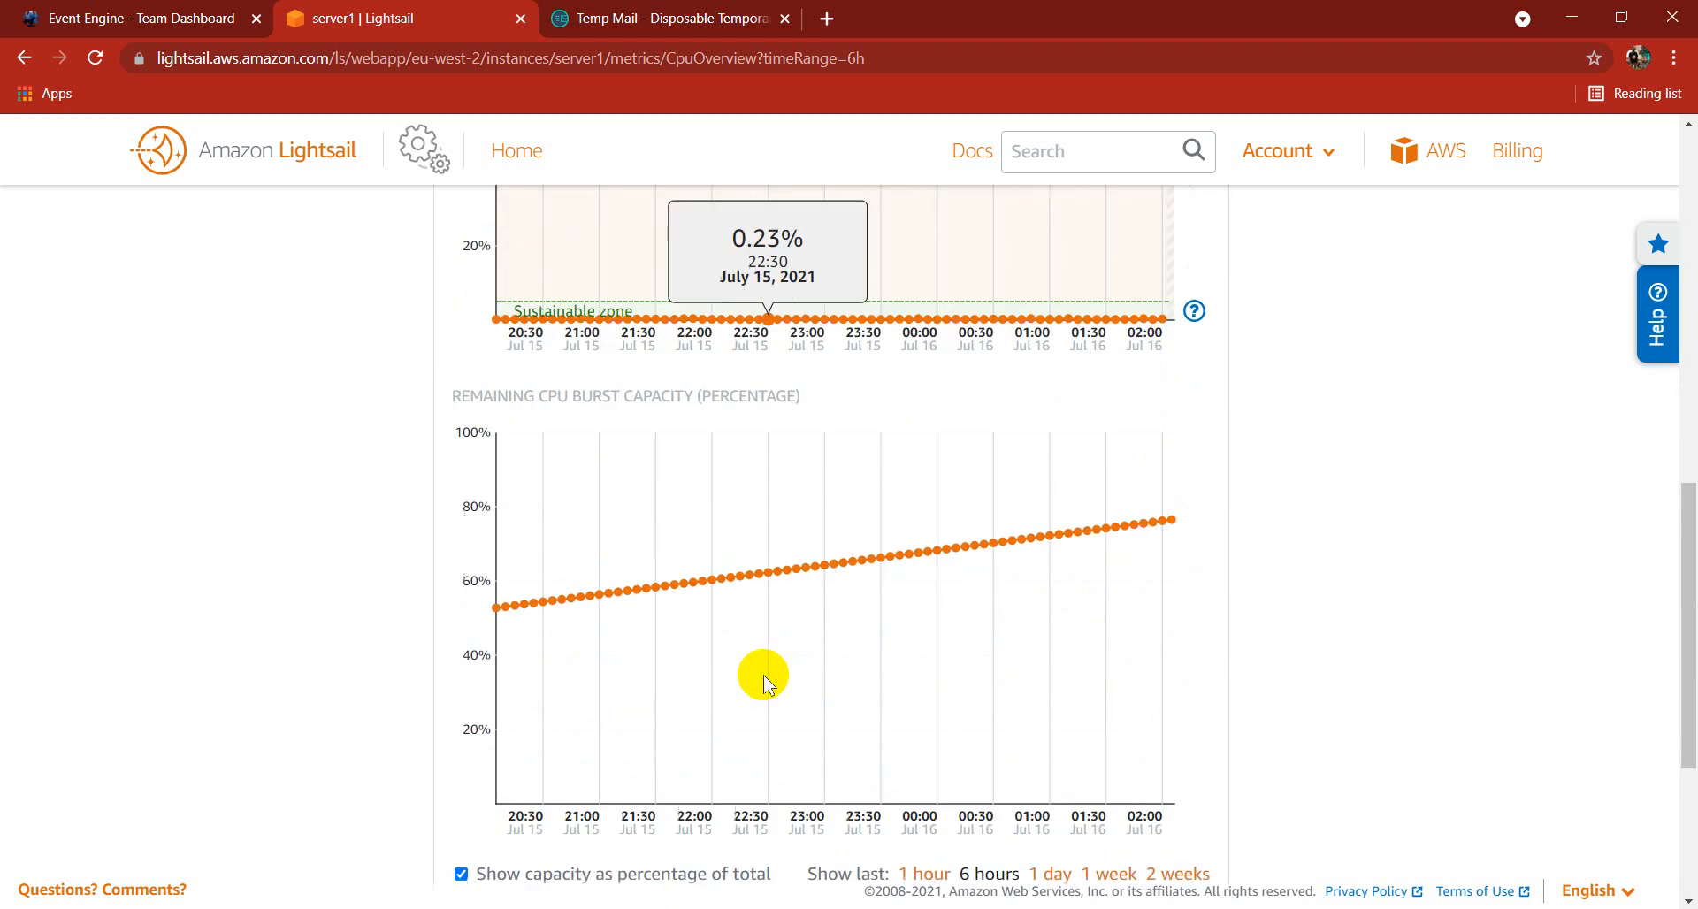
{"action": "scroll", "coordinate": [766, 683], "scroll_direction": "up", "scroll_amount": 10}
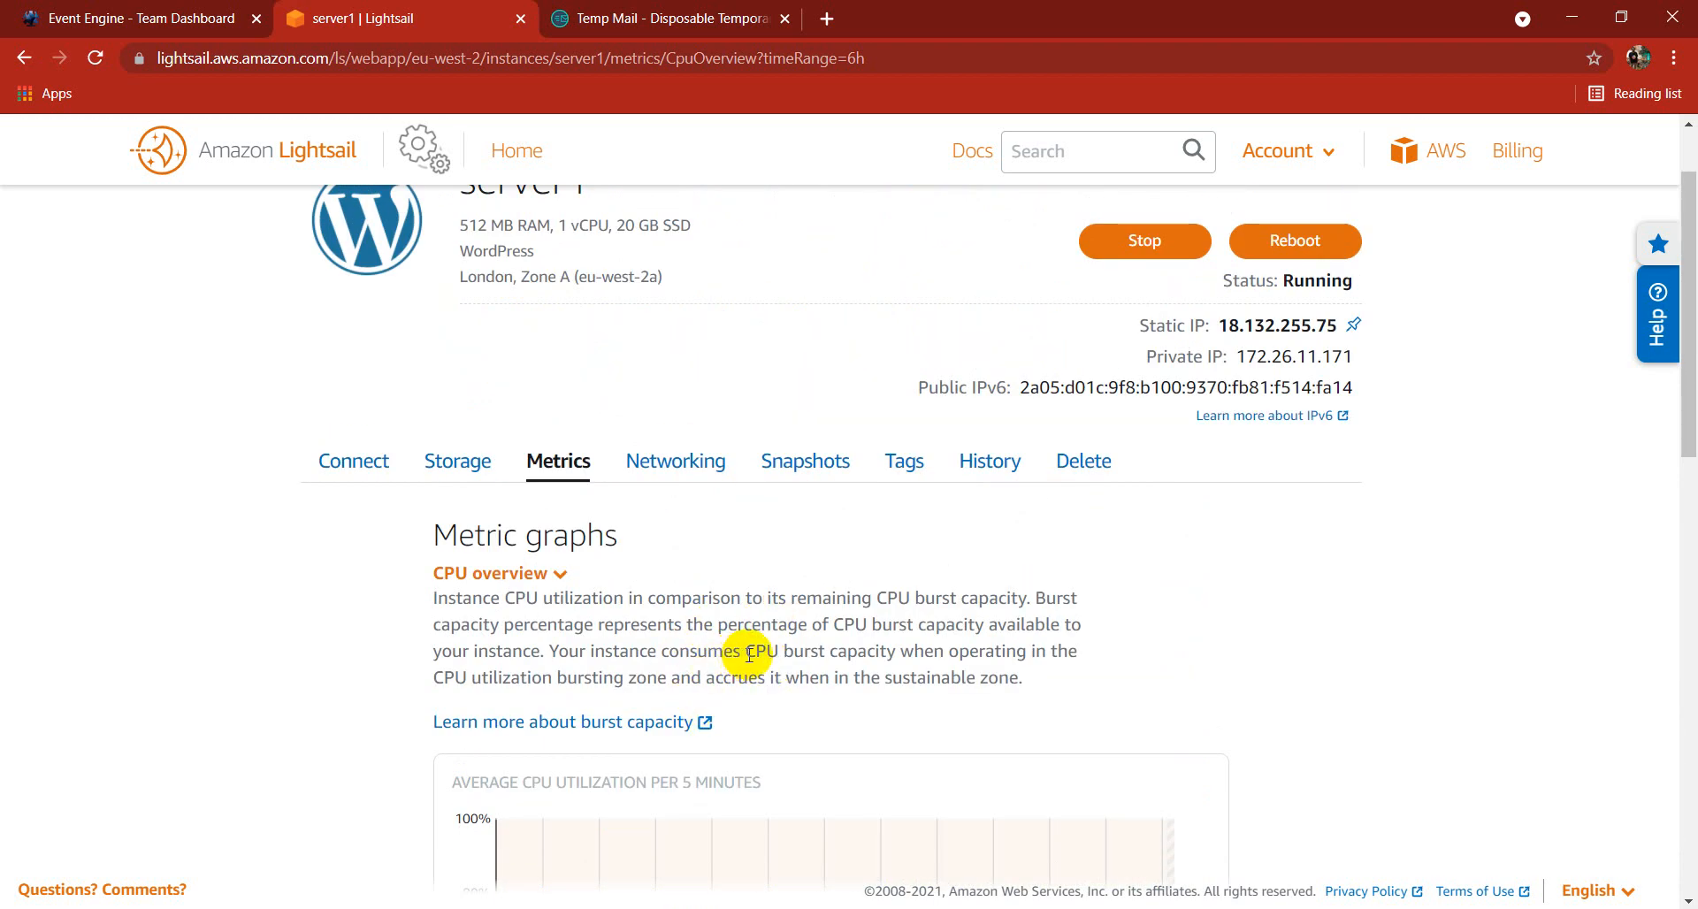
{"action": "scroll", "coordinate": [734, 651], "scroll_direction": "down", "scroll_amount": 6}
{"action": "scroll", "coordinate": [750, 653], "scroll_direction": "down", "scroll_amount": 8}
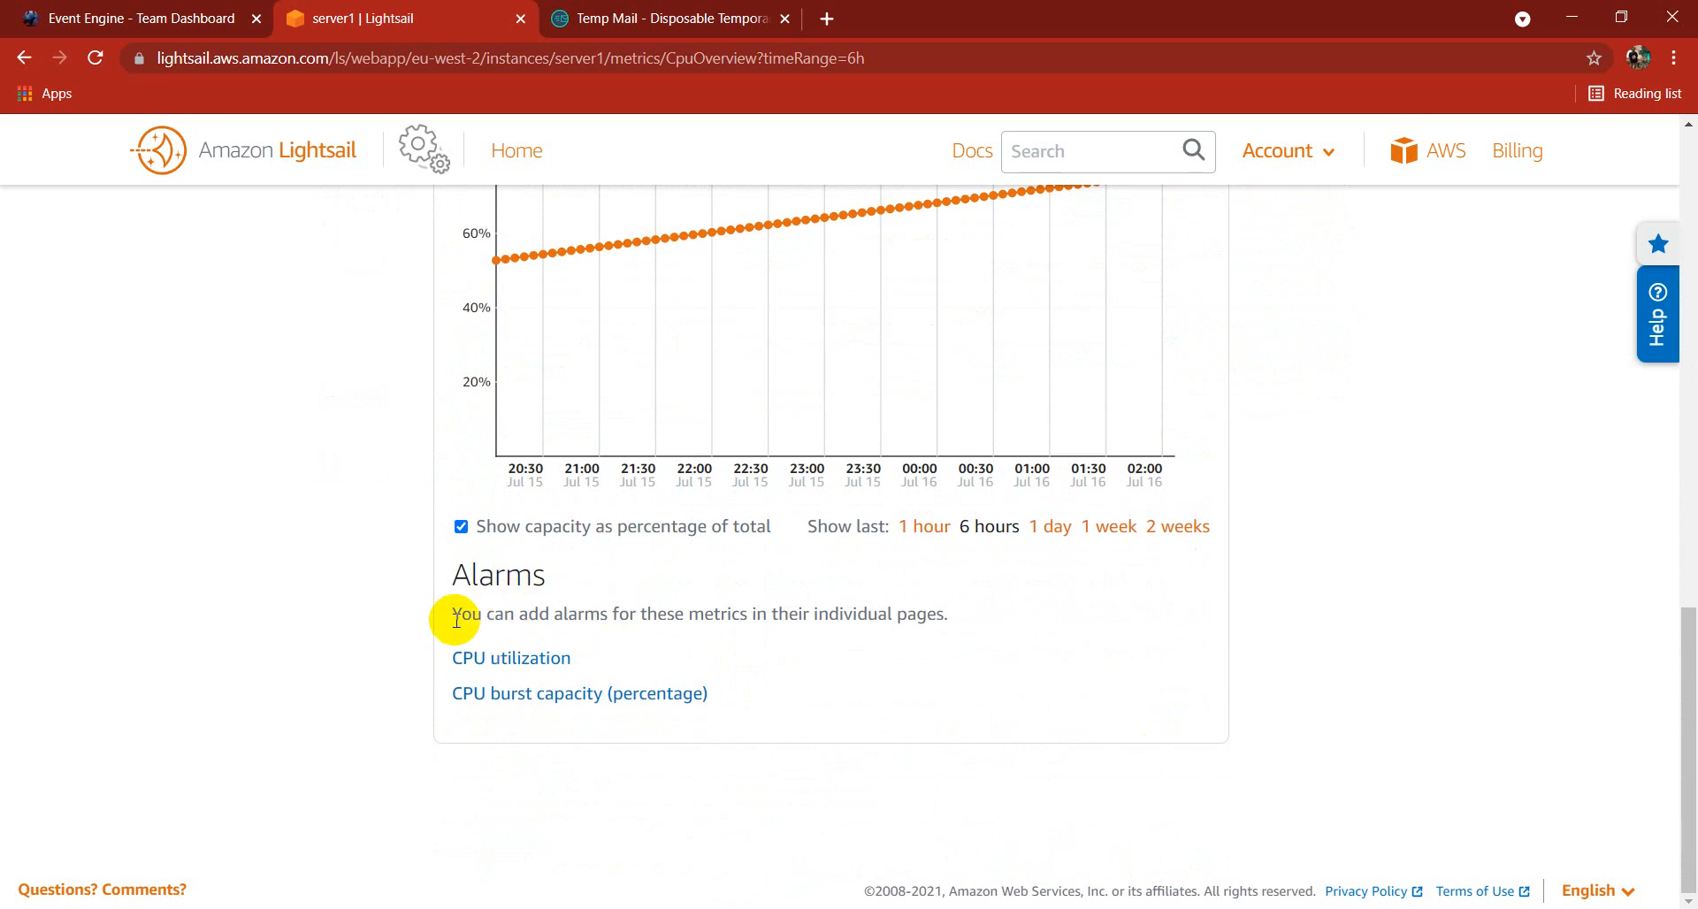
{"action": "left_click", "coordinate": [501, 658]}
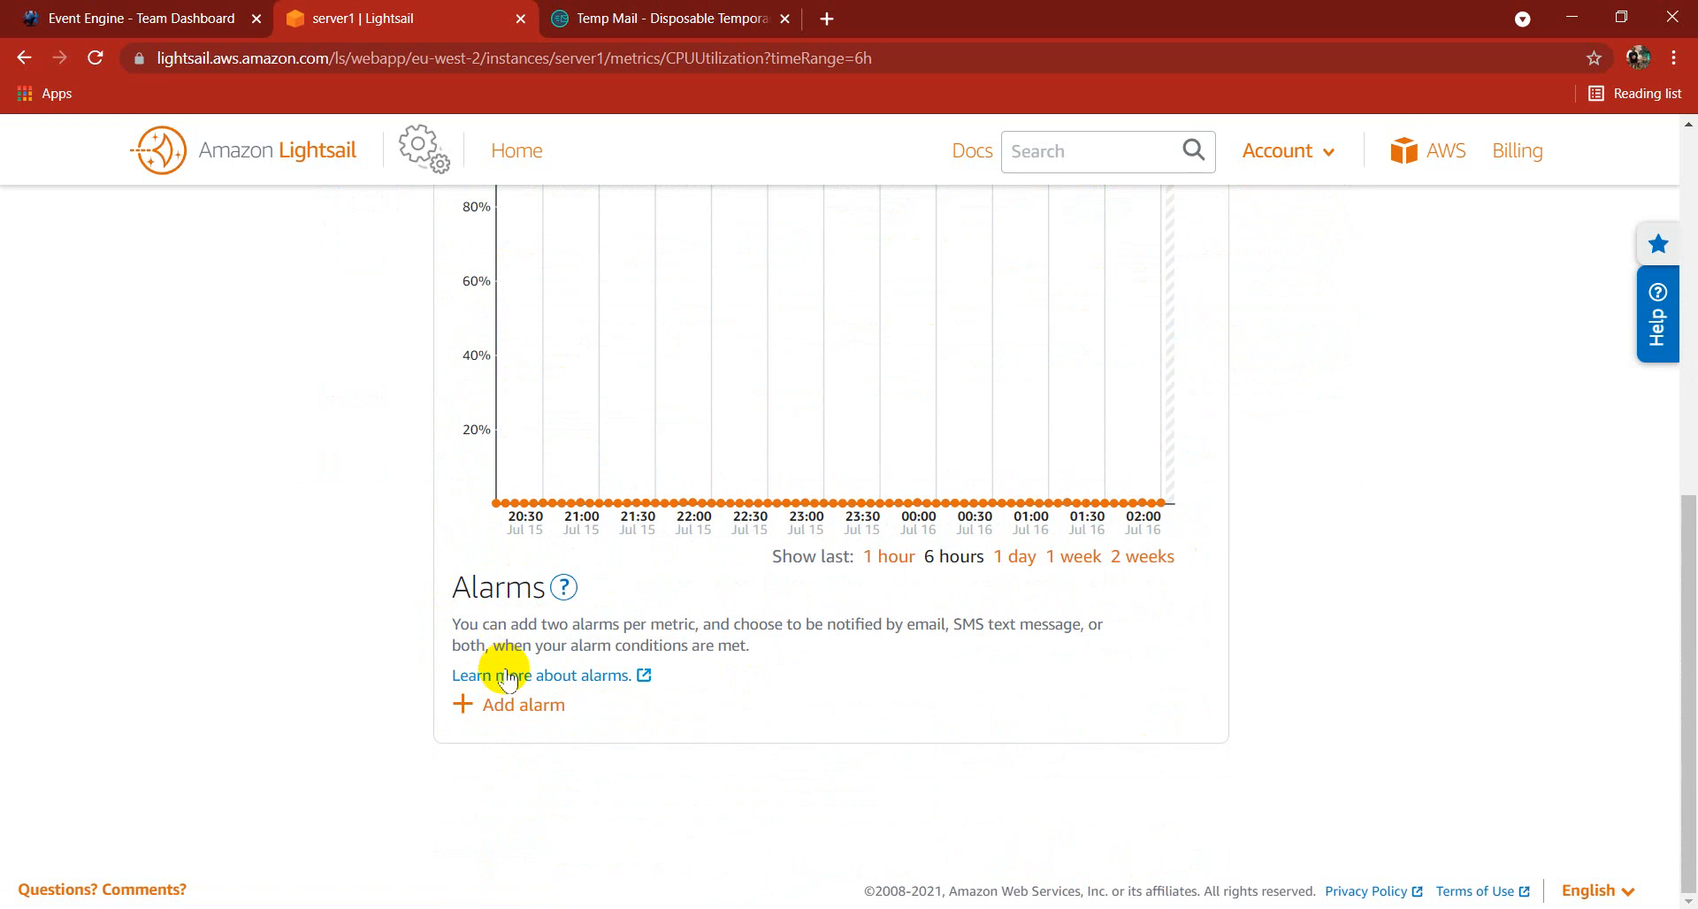
{"action": "scroll", "coordinate": [508, 680], "scroll_direction": "up", "scroll_amount": 6}
{"action": "scroll", "coordinate": [508, 679], "scroll_direction": "down", "scroll_amount": 3}
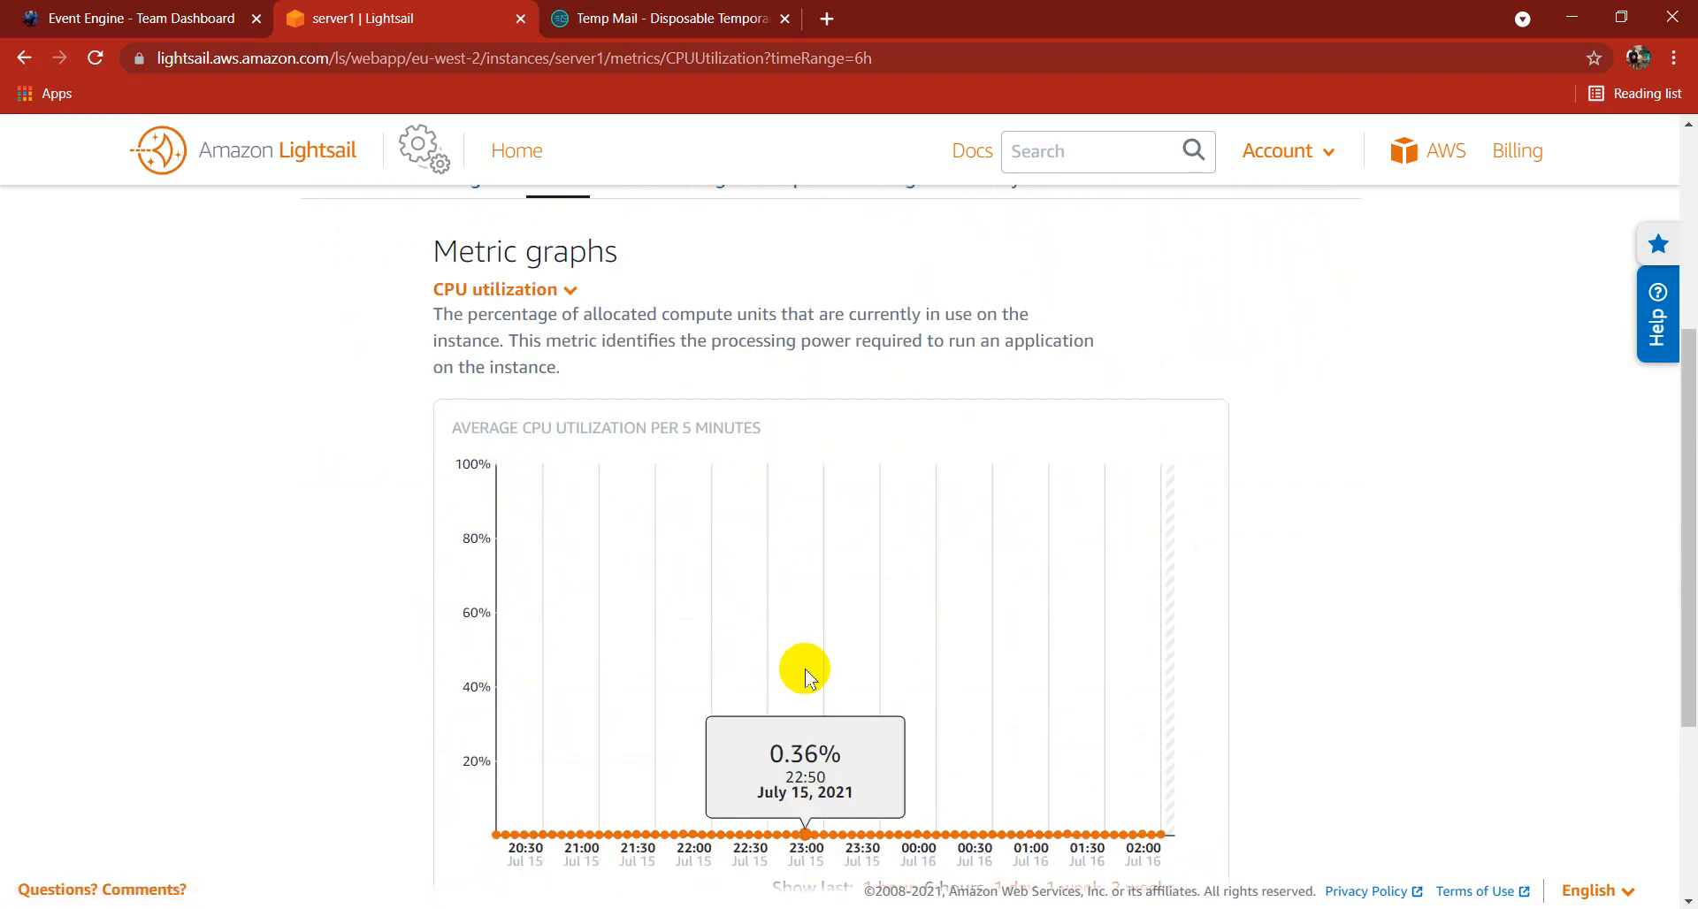
{"action": "scroll", "coordinate": [806, 678], "scroll_direction": "up", "scroll_amount": 3}
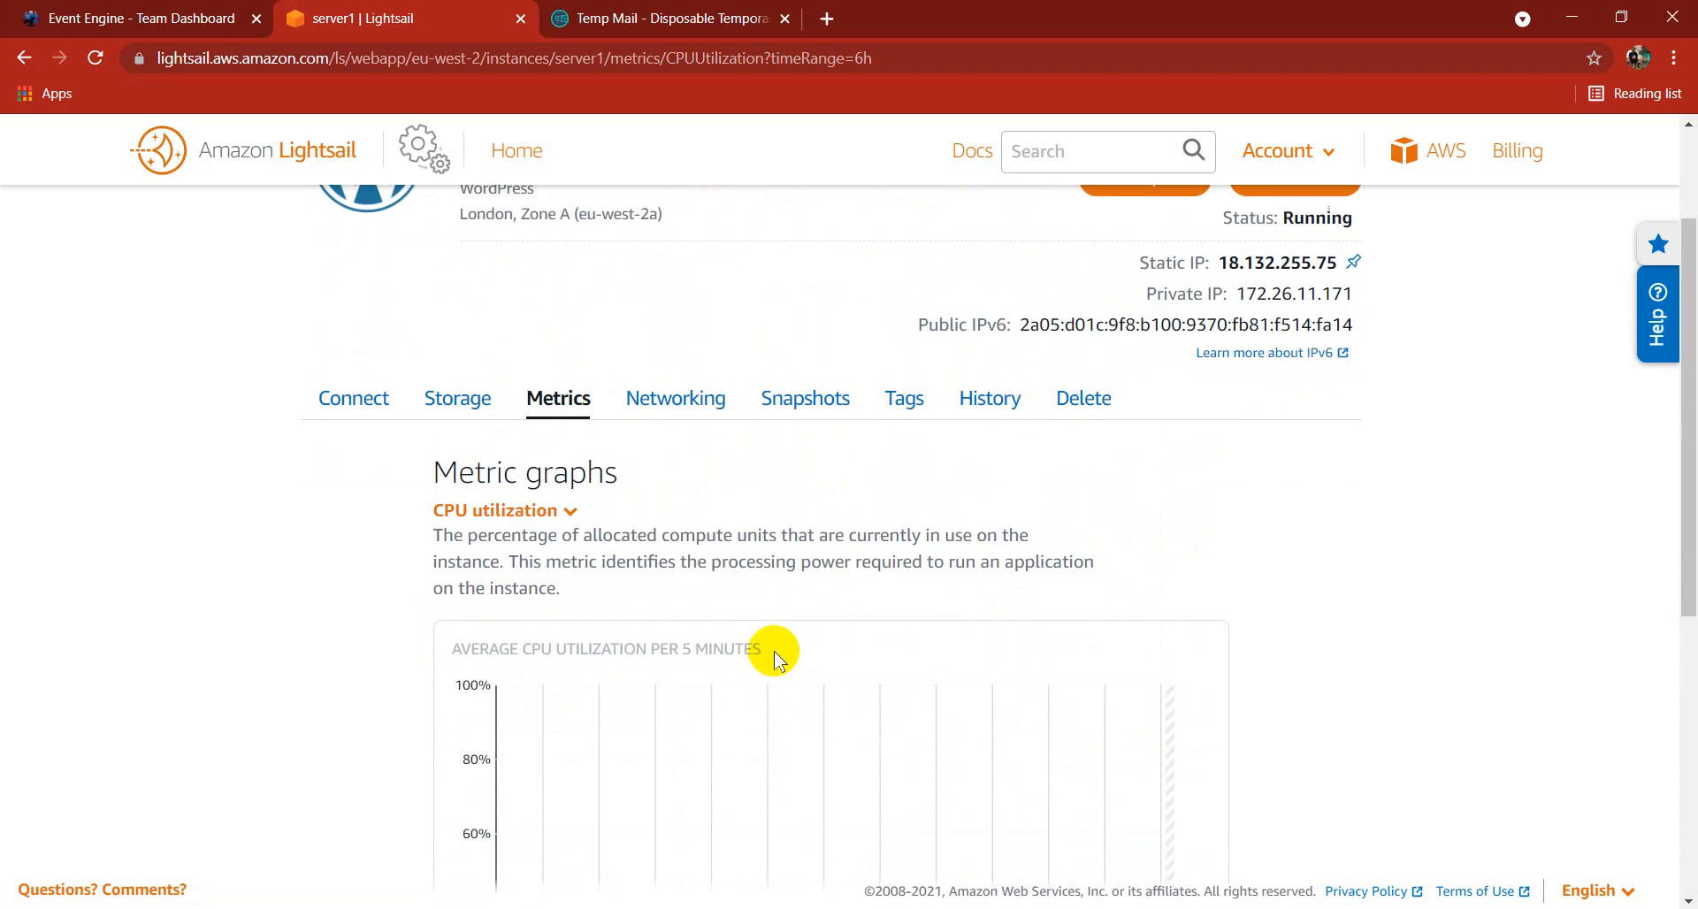
{"action": "scroll", "coordinate": [667, 633], "scroll_direction": "down", "scroll_amount": 7}
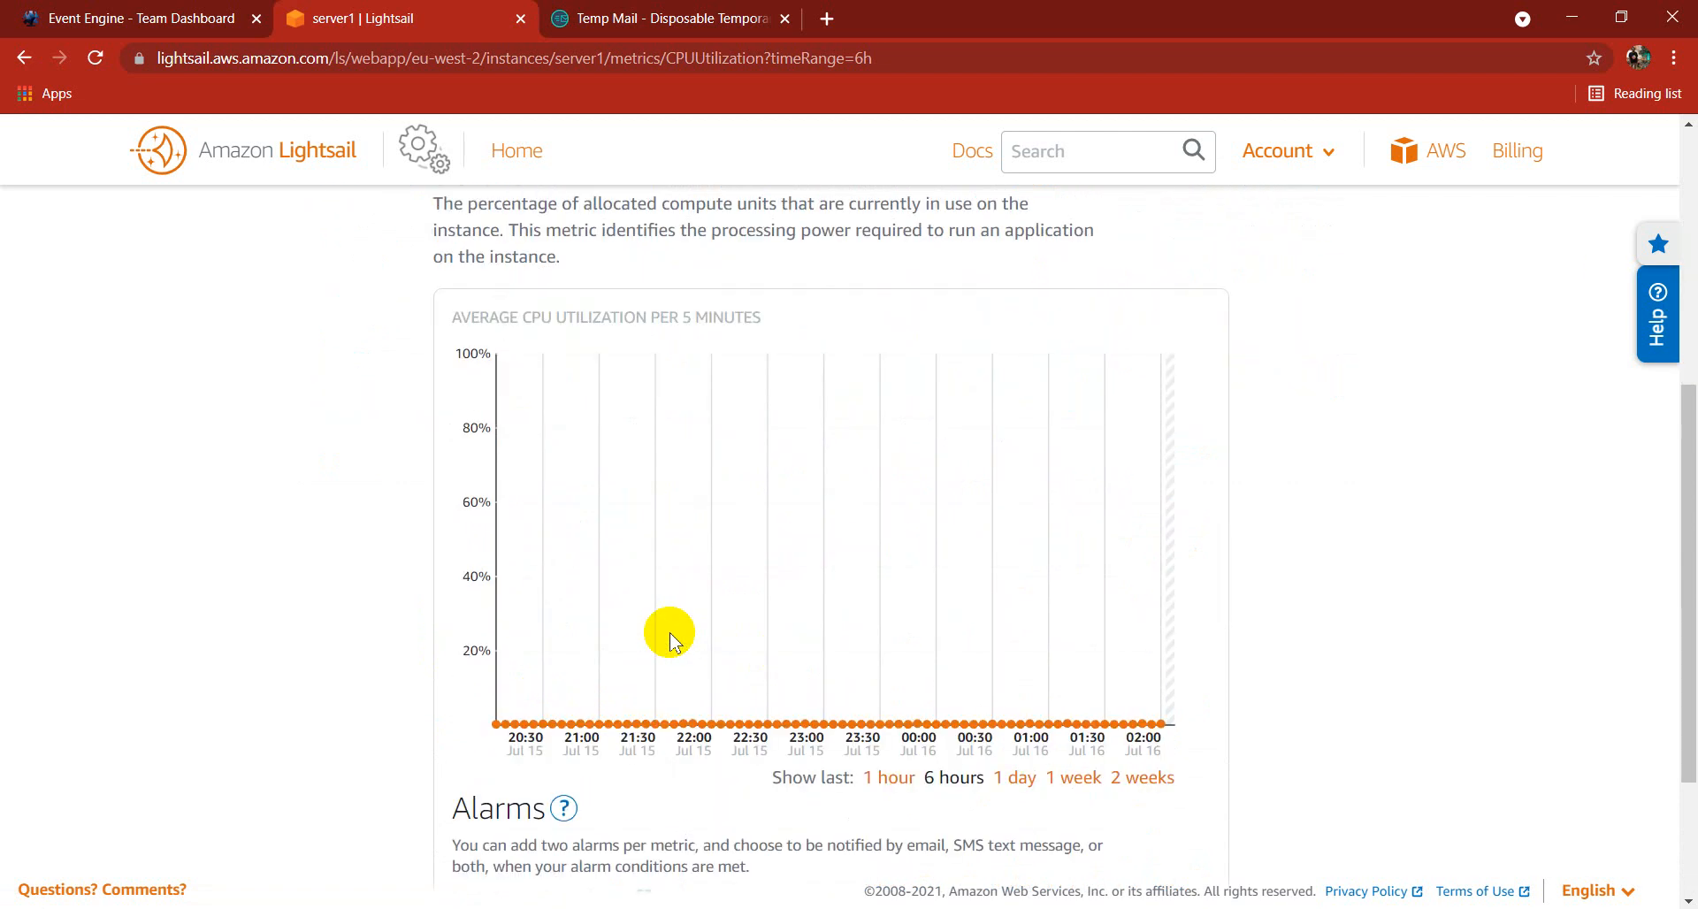
- Start a CPU utilization alarm with the condition set to less than and the number of occurrences set to 1
{"action": "left_click", "coordinate": [542, 702]}
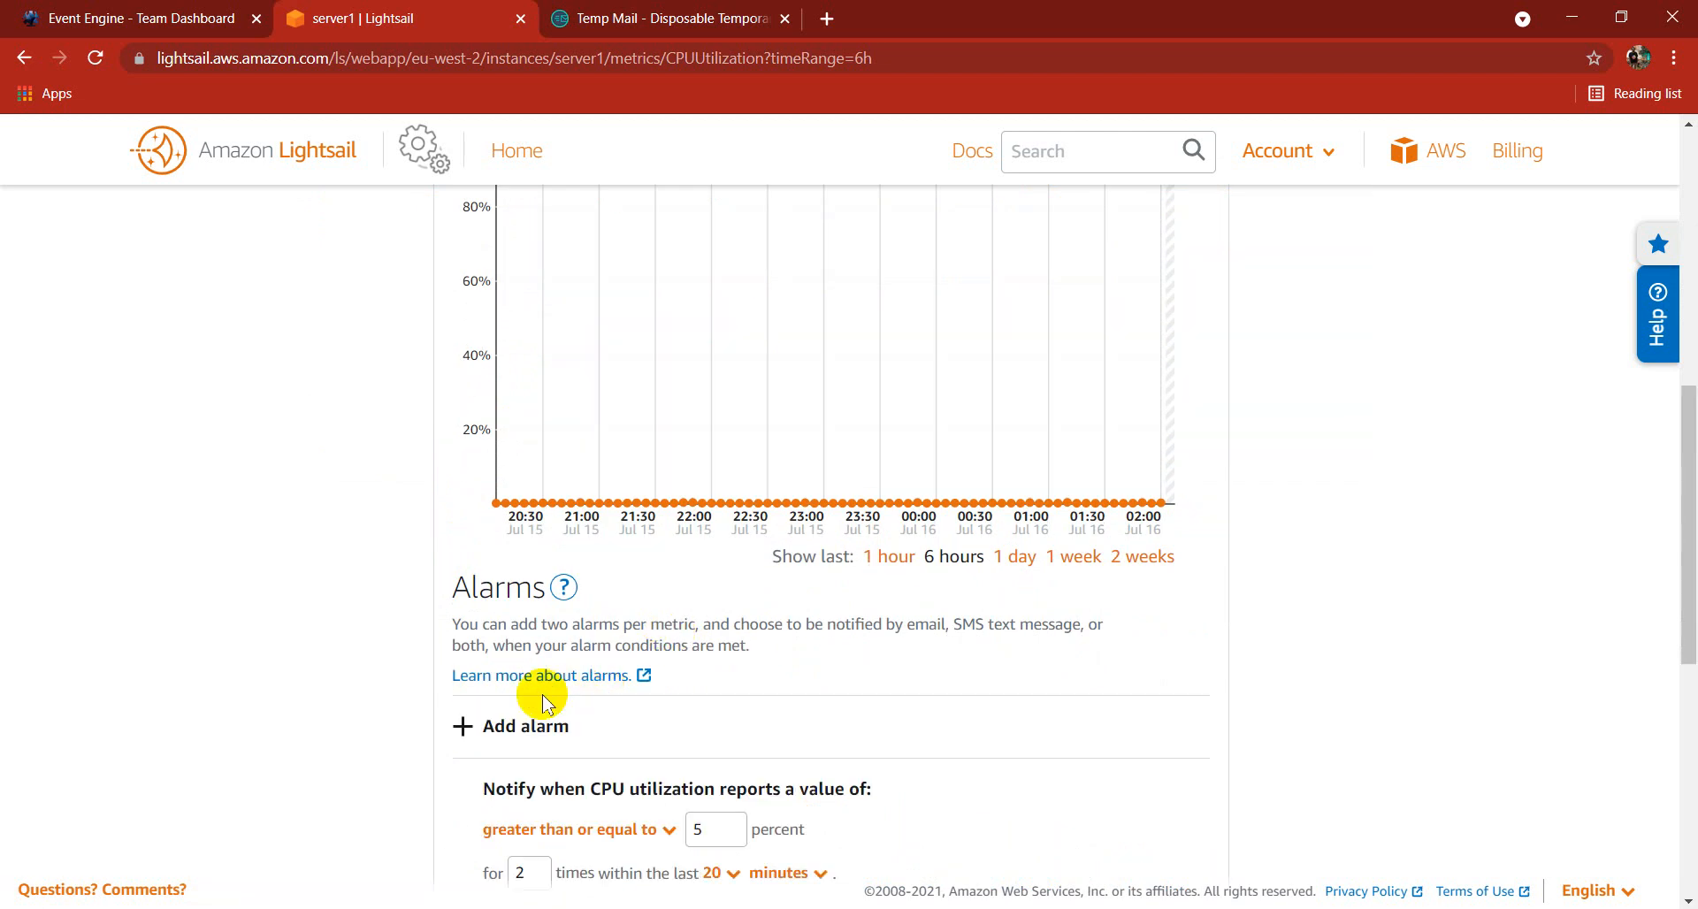
{"action": "scroll", "coordinate": [544, 690], "scroll_direction": "down", "scroll_amount": 4}
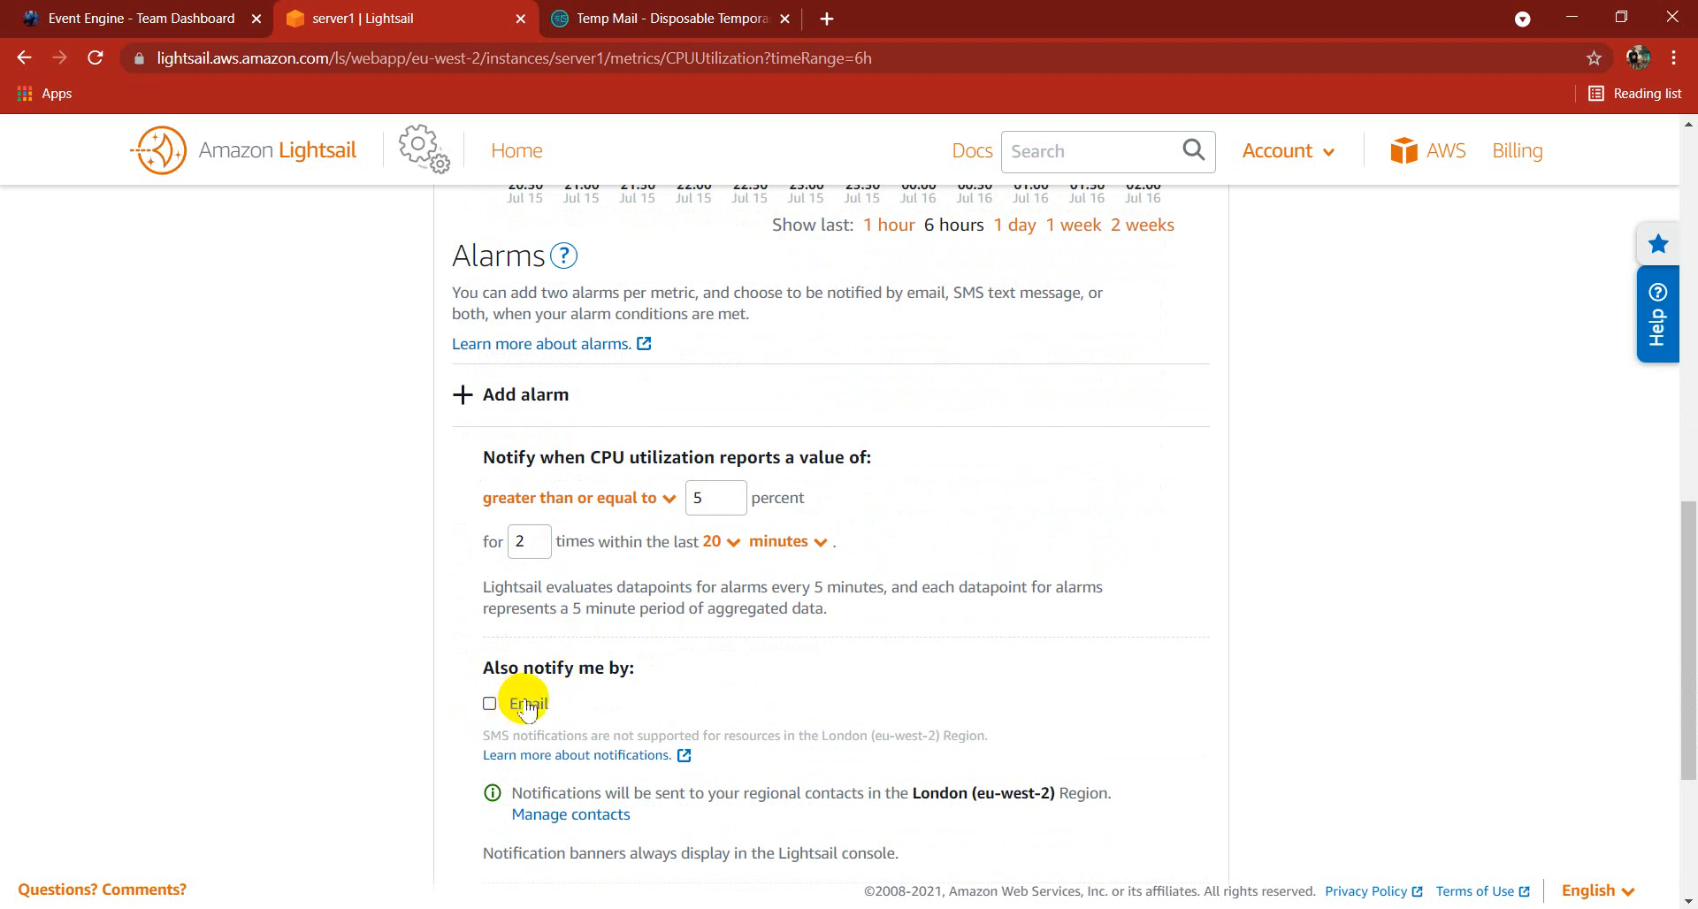
{"action": "left_click", "coordinate": [628, 501]}
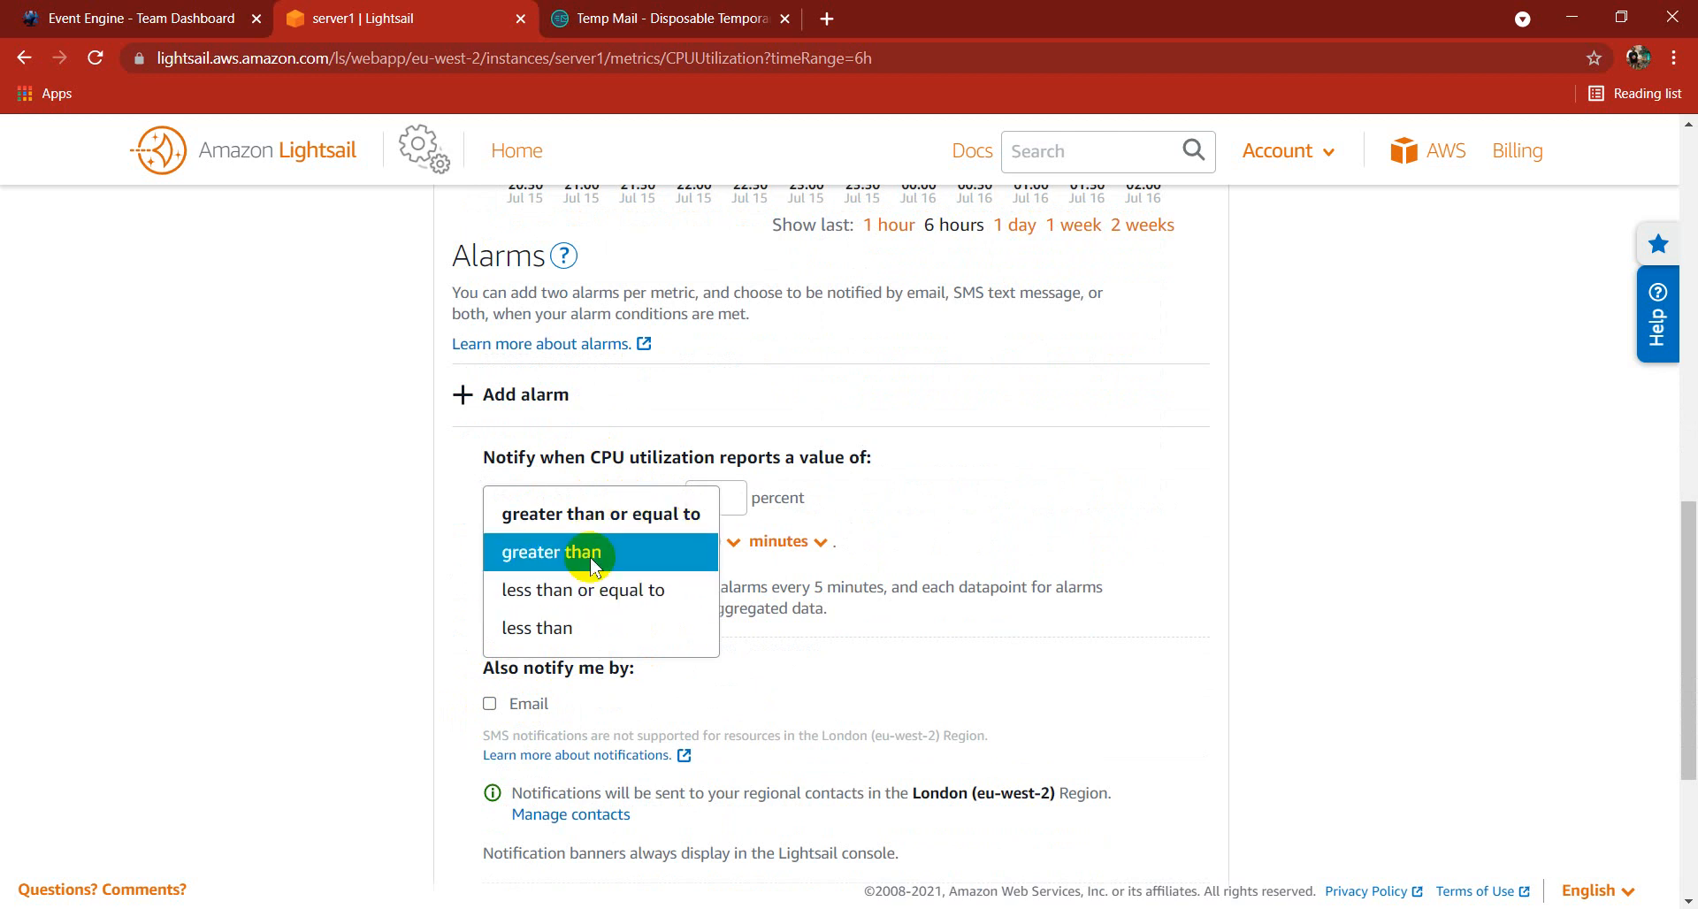
{"action": "left_click", "coordinate": [566, 629]}
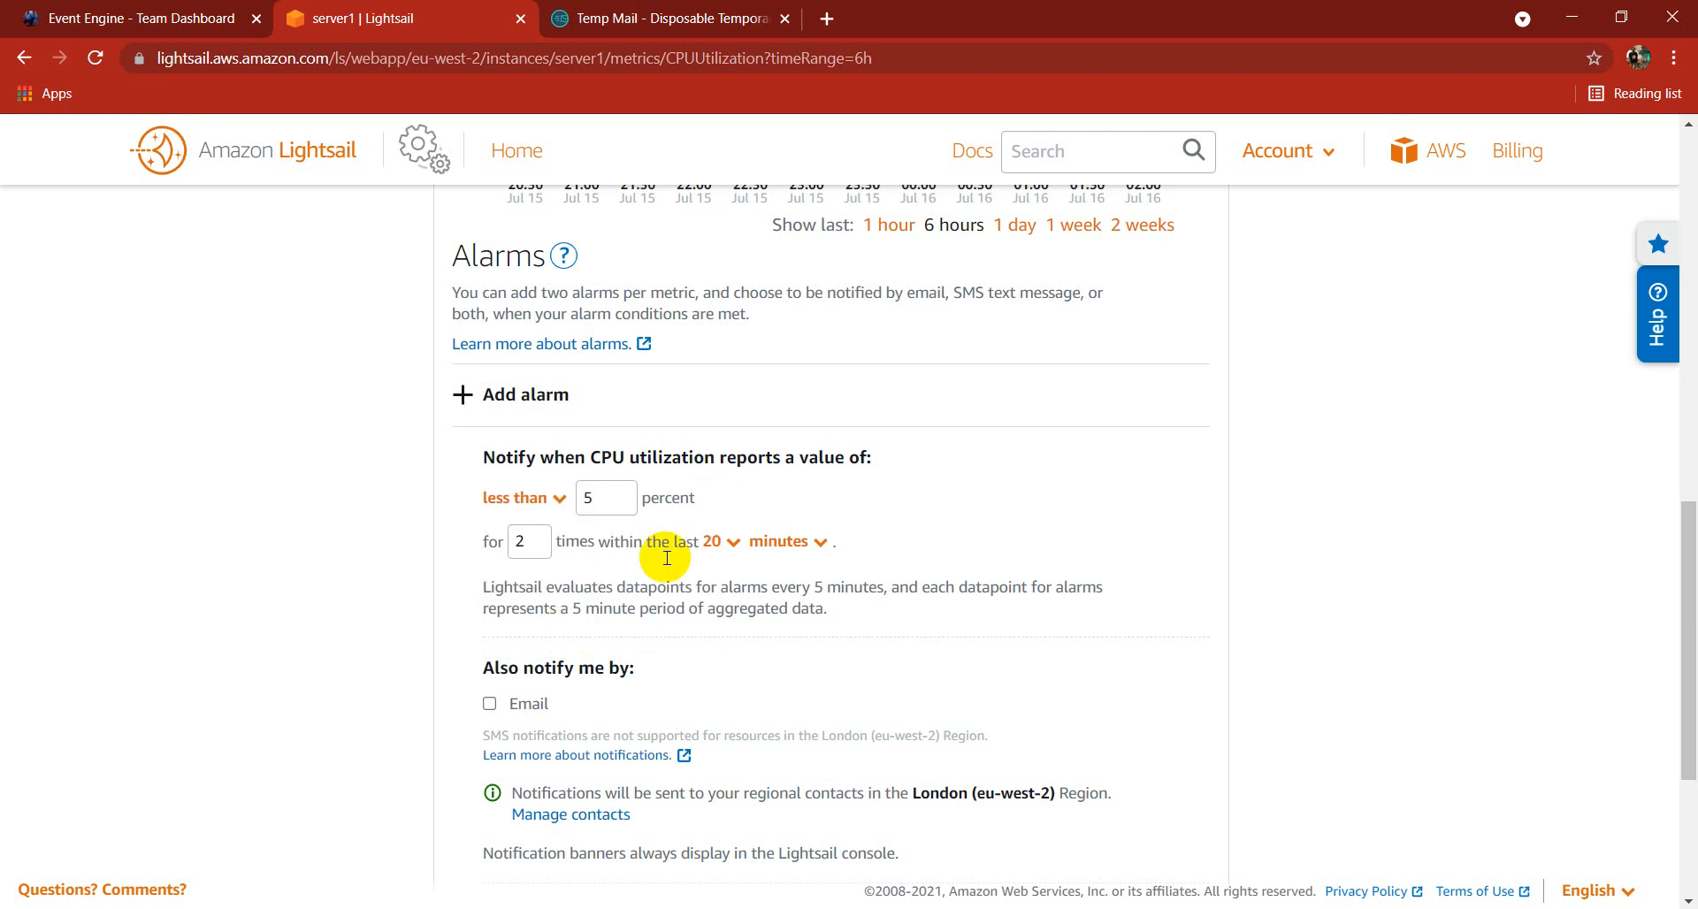
{"action": "left_click_drag", "start_coordinate": [617, 504], "coordinate": [559, 565]}
{"action": "type", "text": "1"}
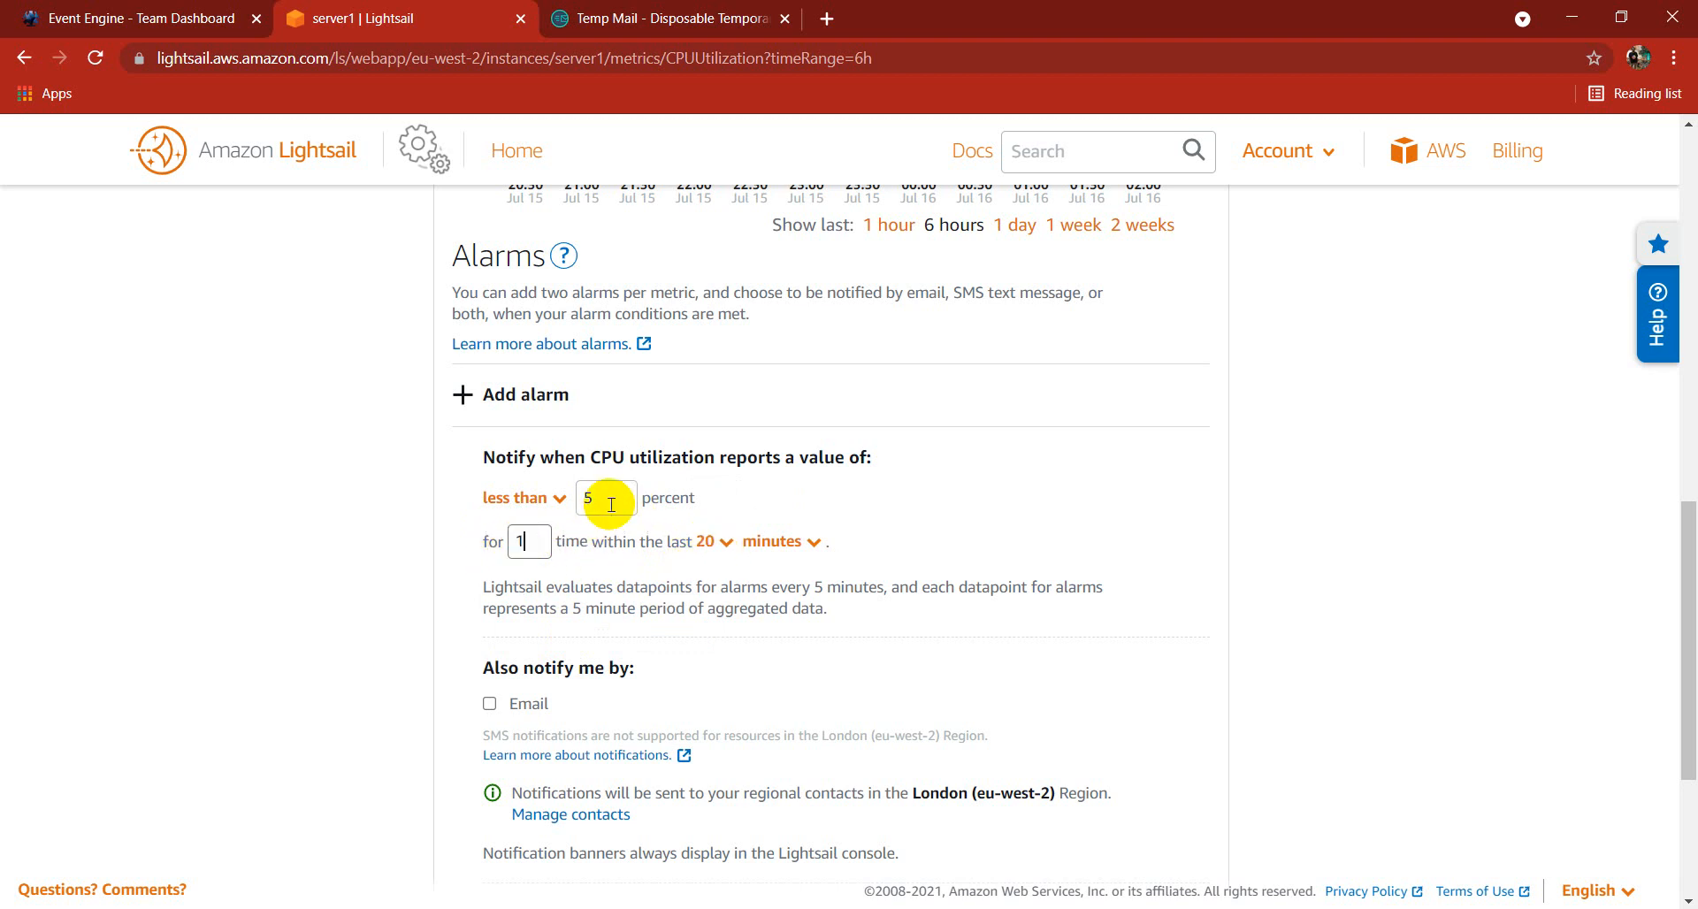
{"action": "left_click_drag", "start_coordinate": [606, 497], "coordinate": [541, 521]}
{"action": "scroll", "coordinate": [611, 584], "scroll_direction": "down", "scroll_amount": 3}
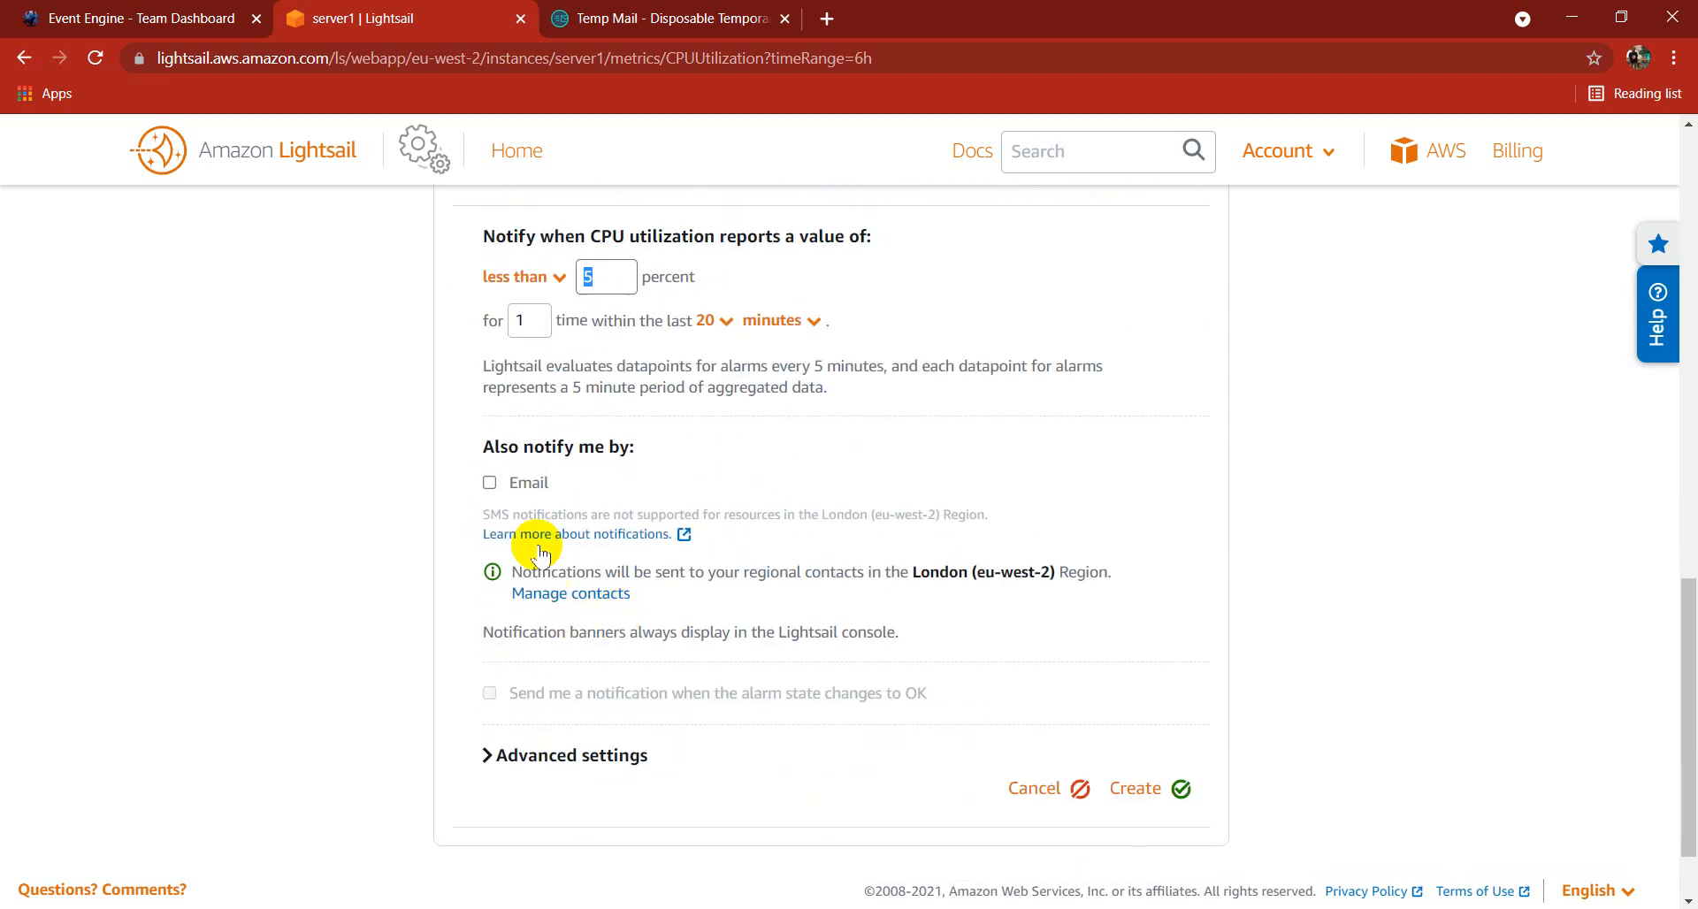
- Enable email notification for the alarm and add the temporary address copied from Temp Mail as the London regional email contact
{"action": "left_click", "coordinate": [491, 484]}
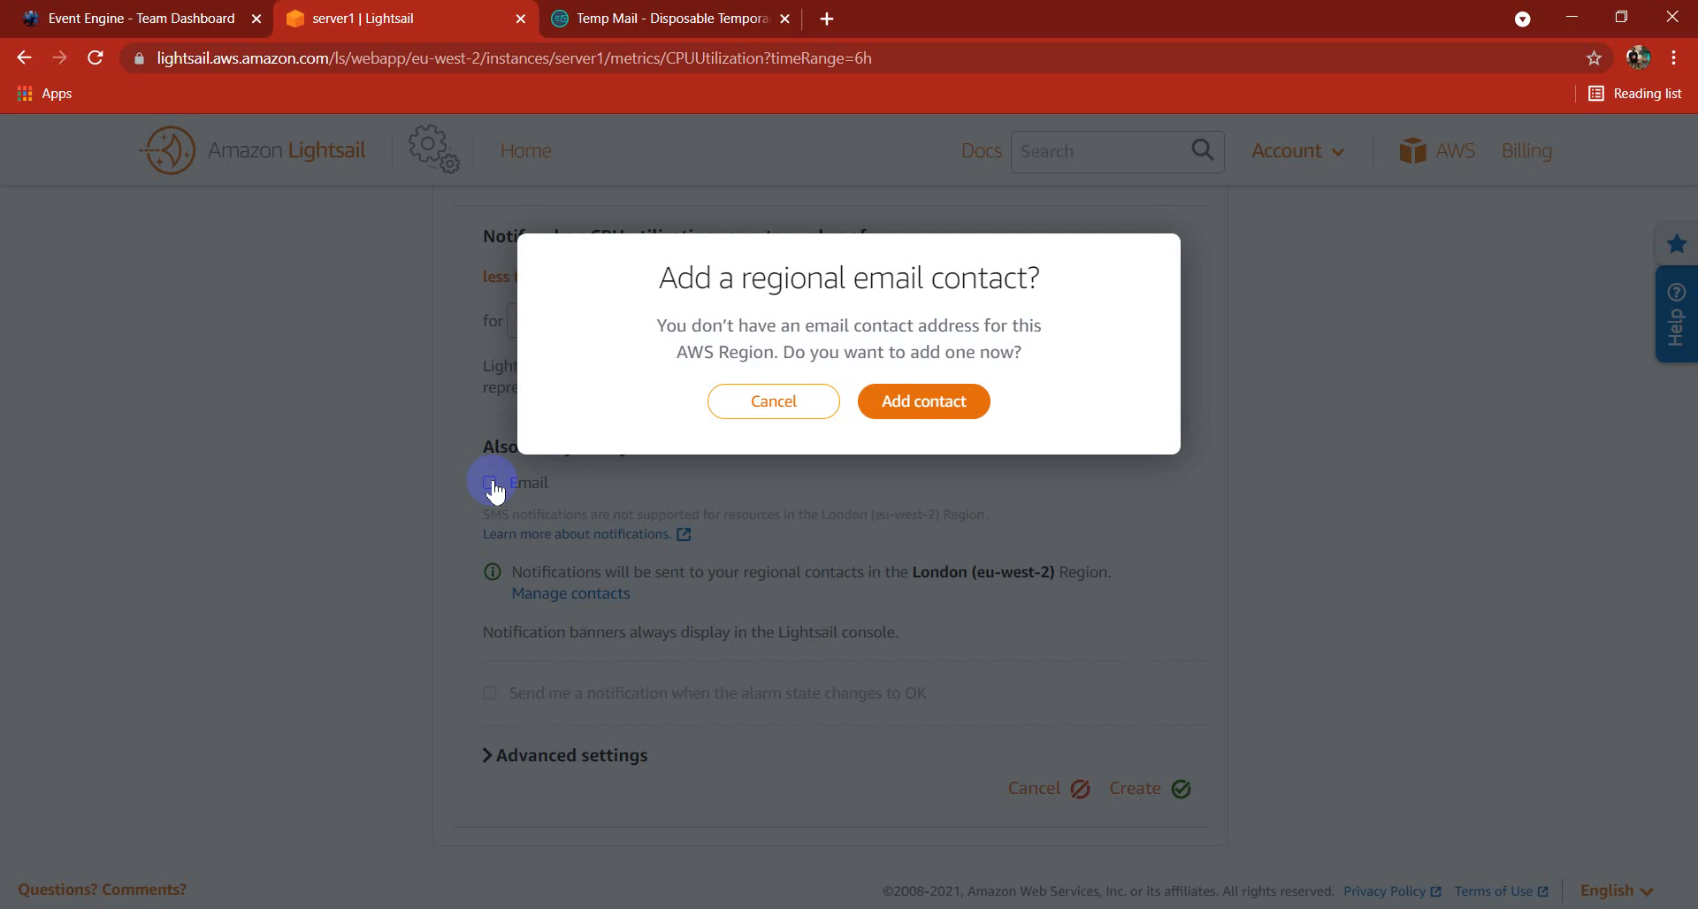
{"action": "left_click", "coordinate": [927, 419]}
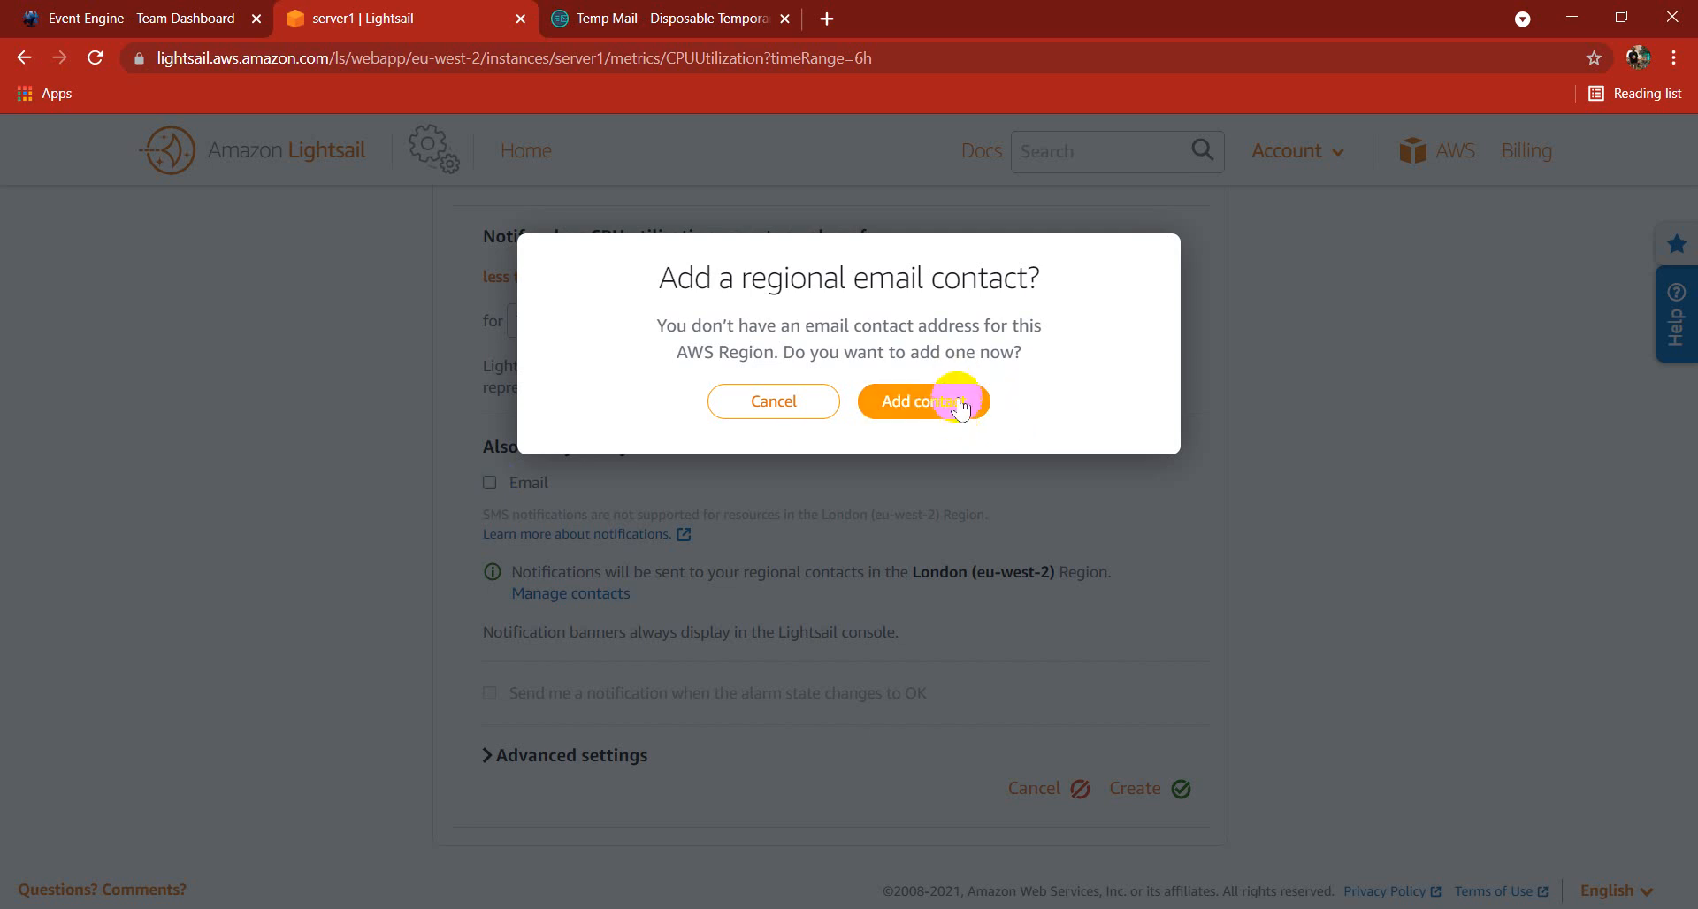
{"action": "left_click", "coordinate": [961, 411]}
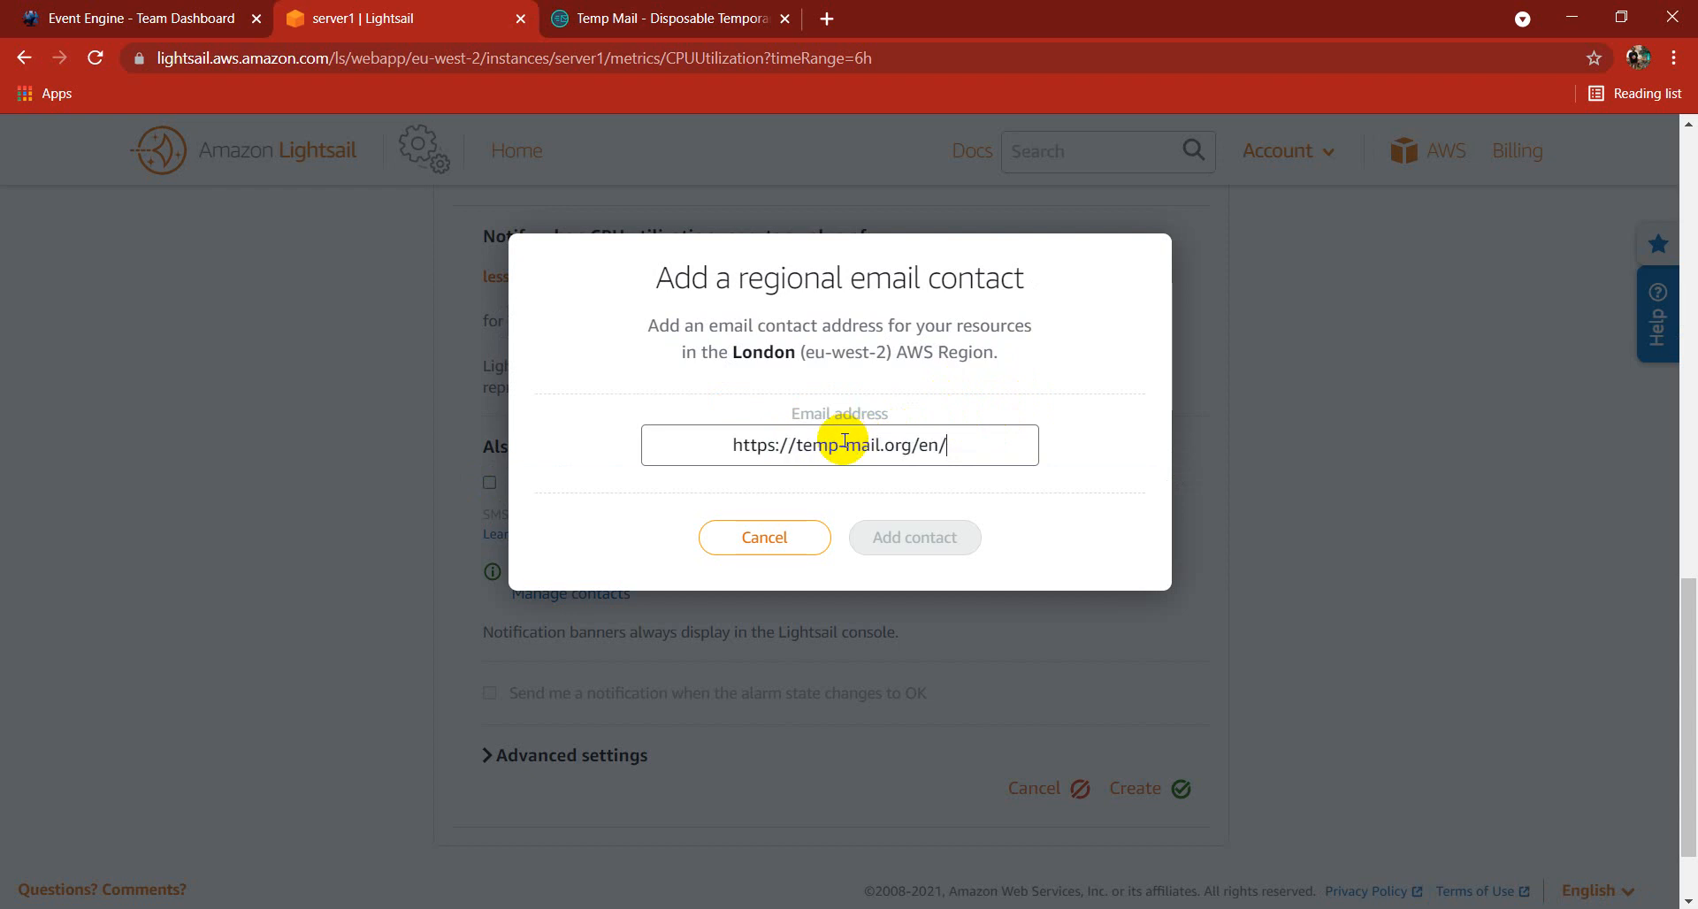
{"action": "left_click", "coordinate": [762, 12]}
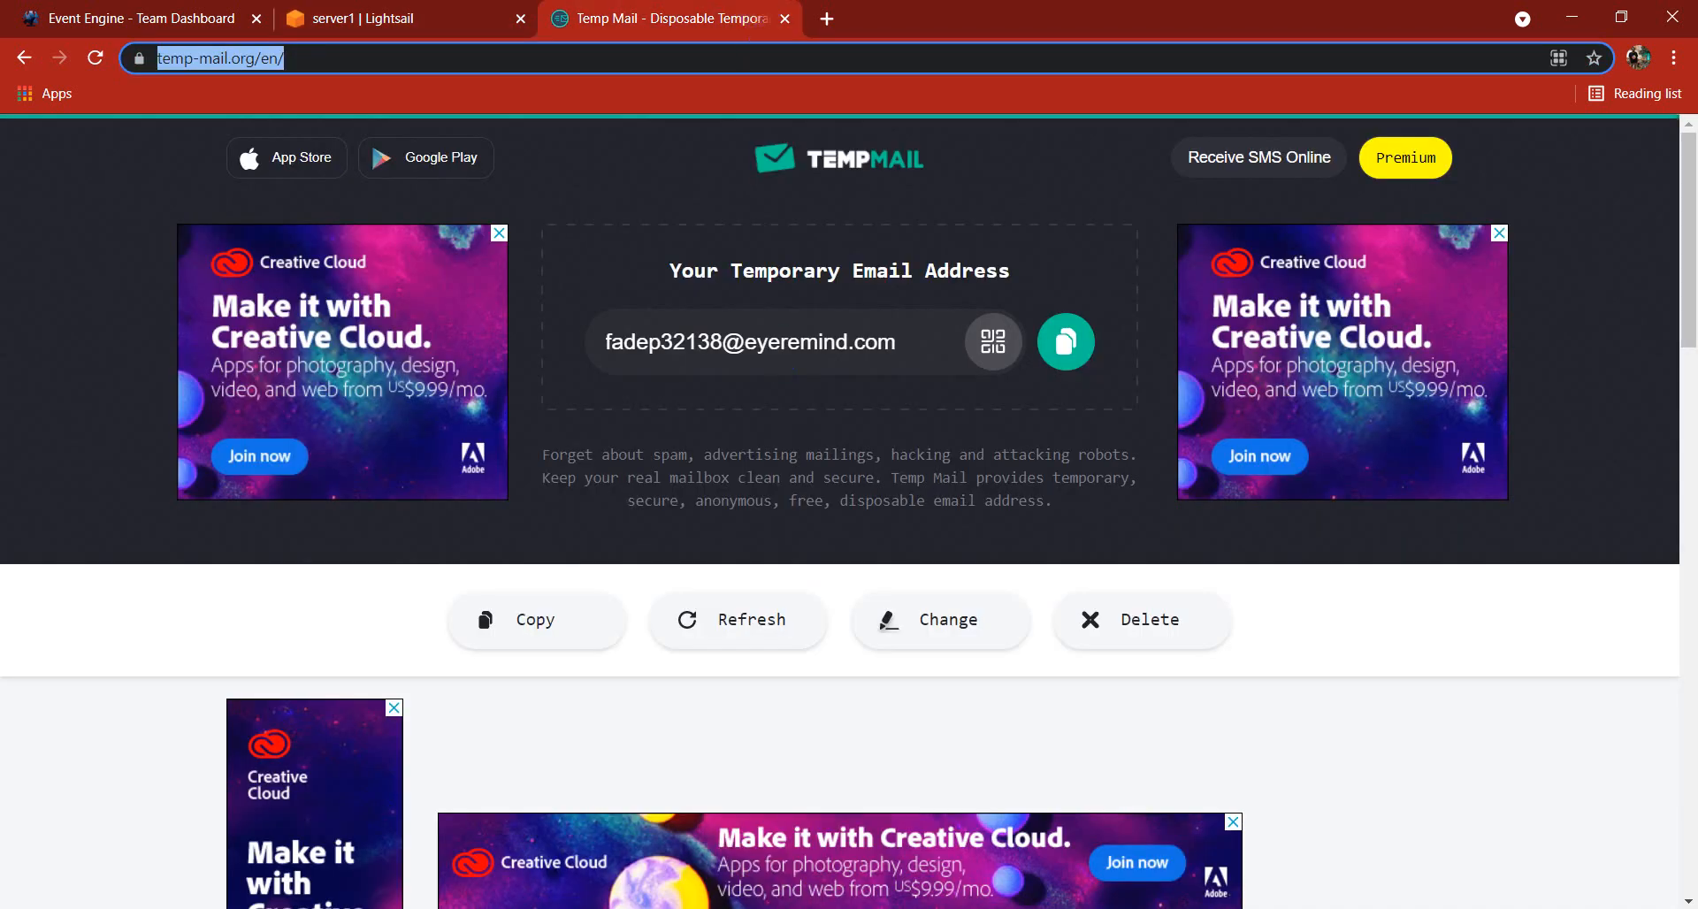
{"action": "left_click", "coordinate": [1066, 341]}
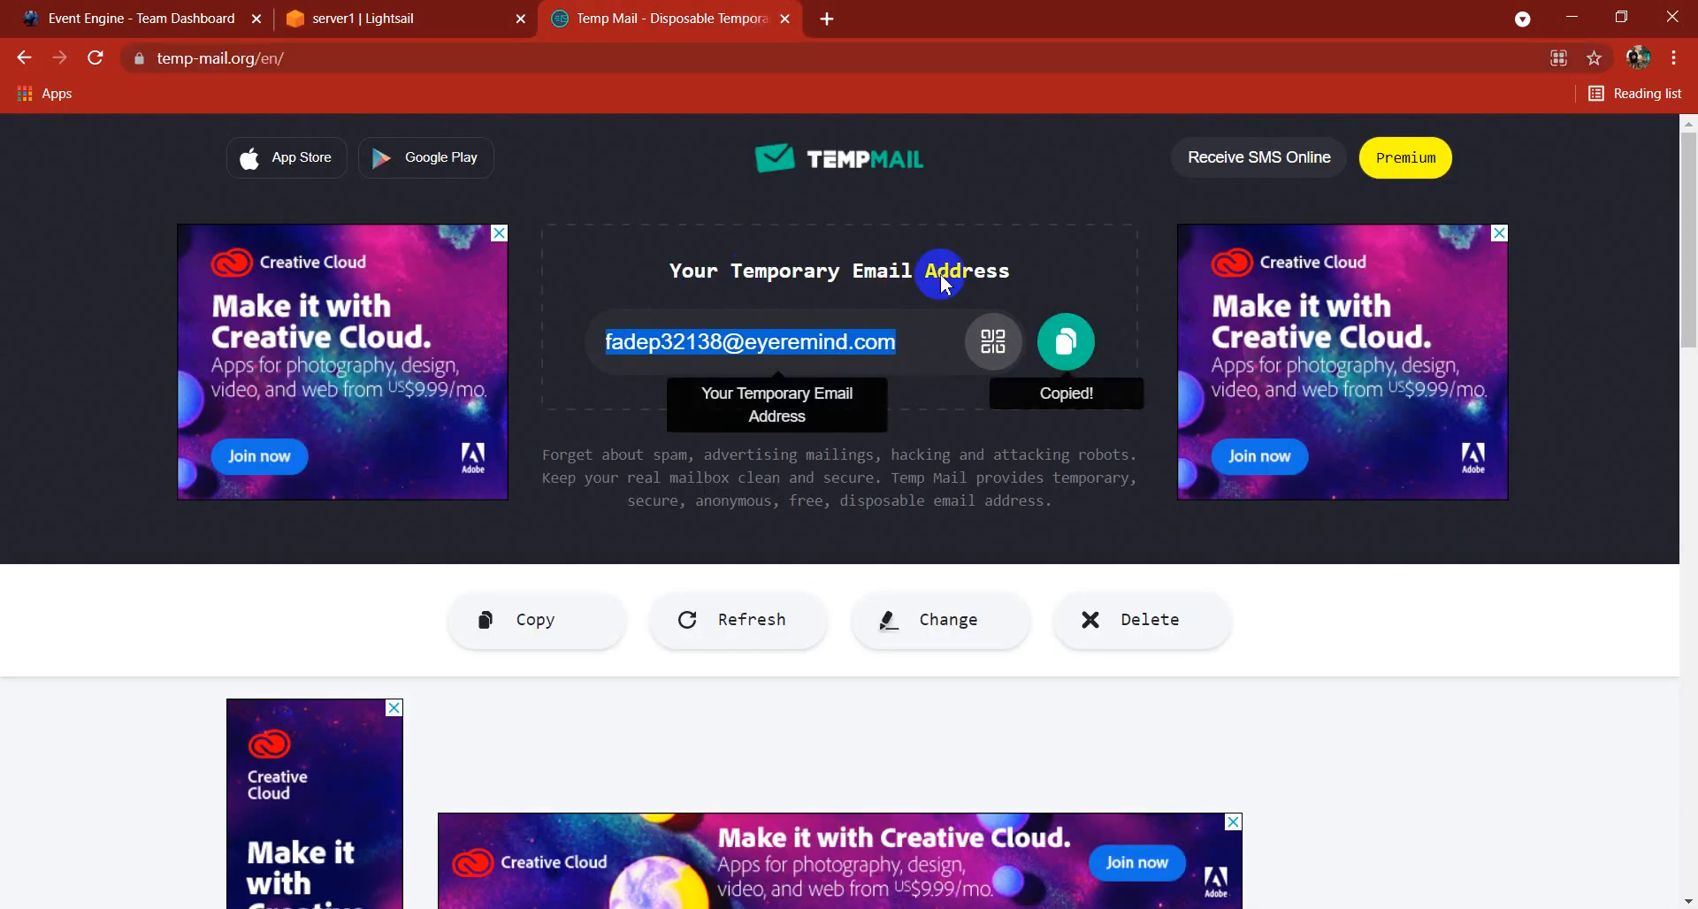
{"action": "left_click", "coordinate": [334, 12]}
{"action": "triple_click", "coordinate": [854, 465]}
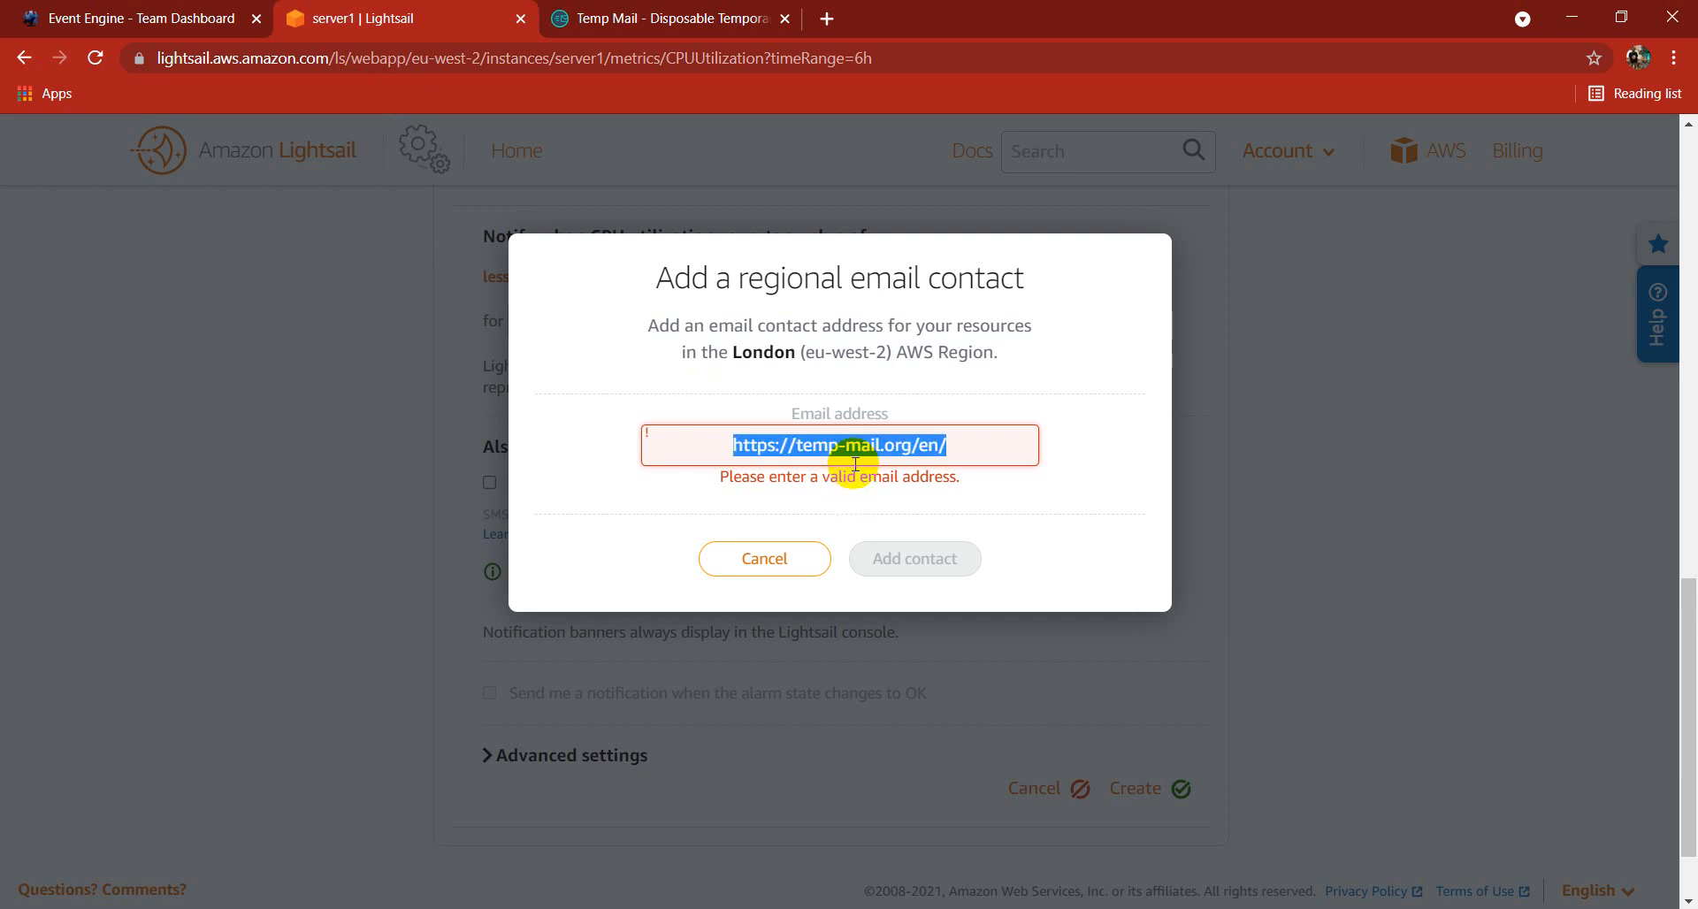
{"action": "key", "text": "ctrl+v"}
{"action": "left_click", "coordinate": [895, 537]}
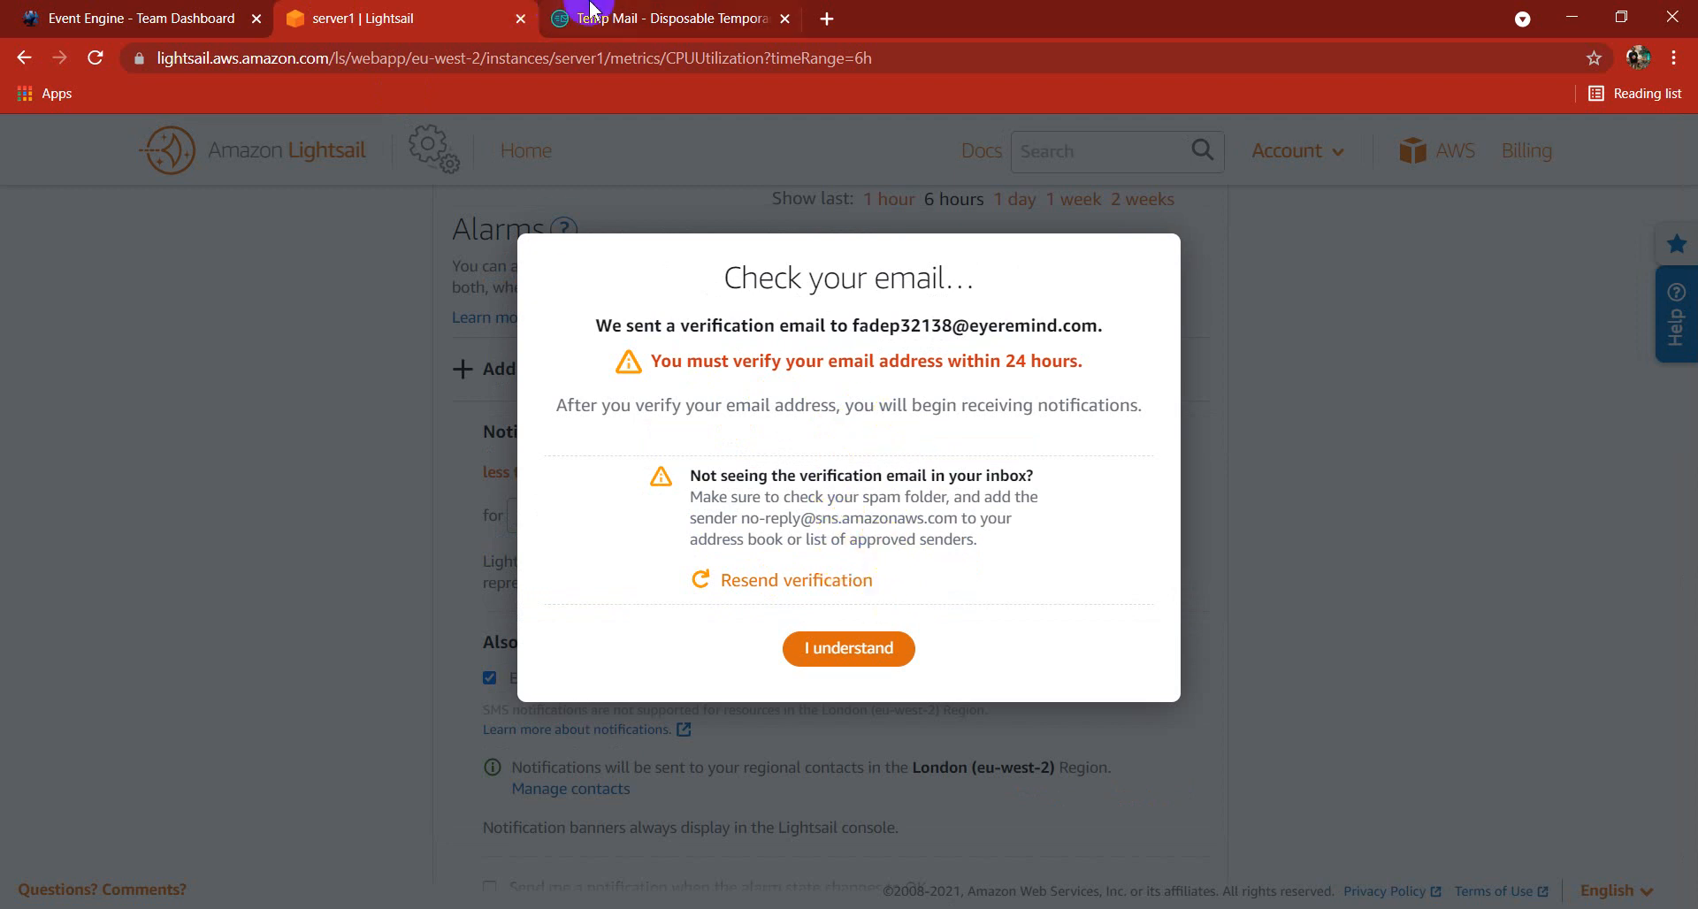
- Acknowledge Lightsail's verification notice and try to confirm the subscription from the first AWS Notifications email in Temp Mail
{"action": "left_click", "coordinate": [566, 18]}
{"action": "scroll", "coordinate": [796, 530], "scroll_direction": "down", "scroll_amount": 4}
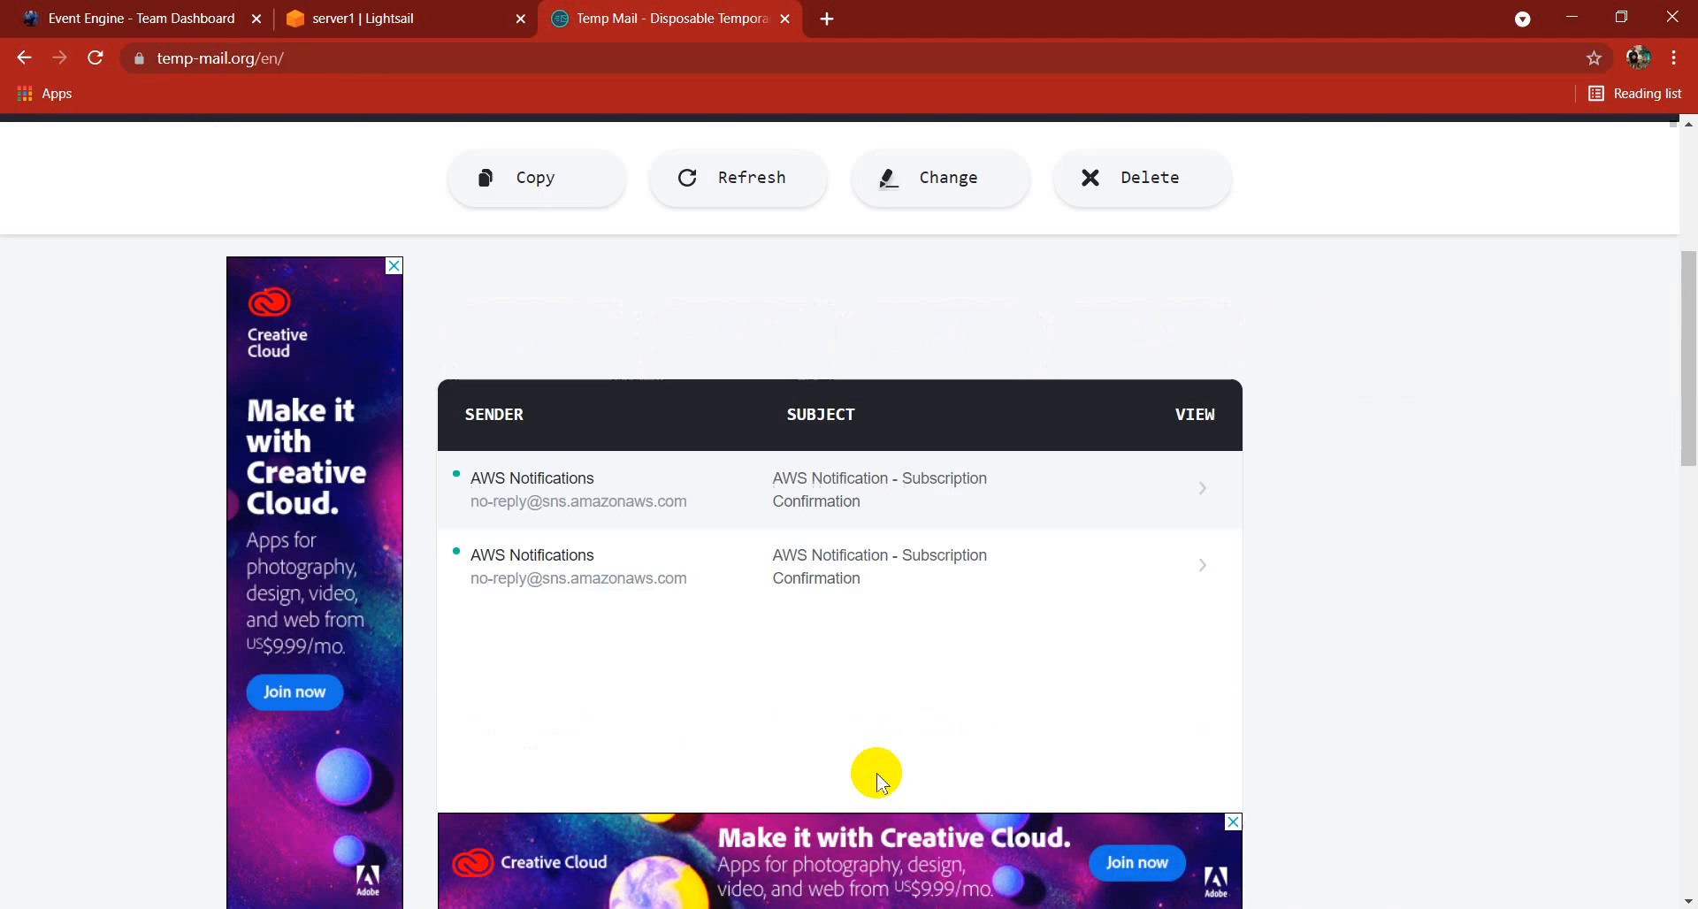
{"action": "left_click", "coordinate": [832, 489]}
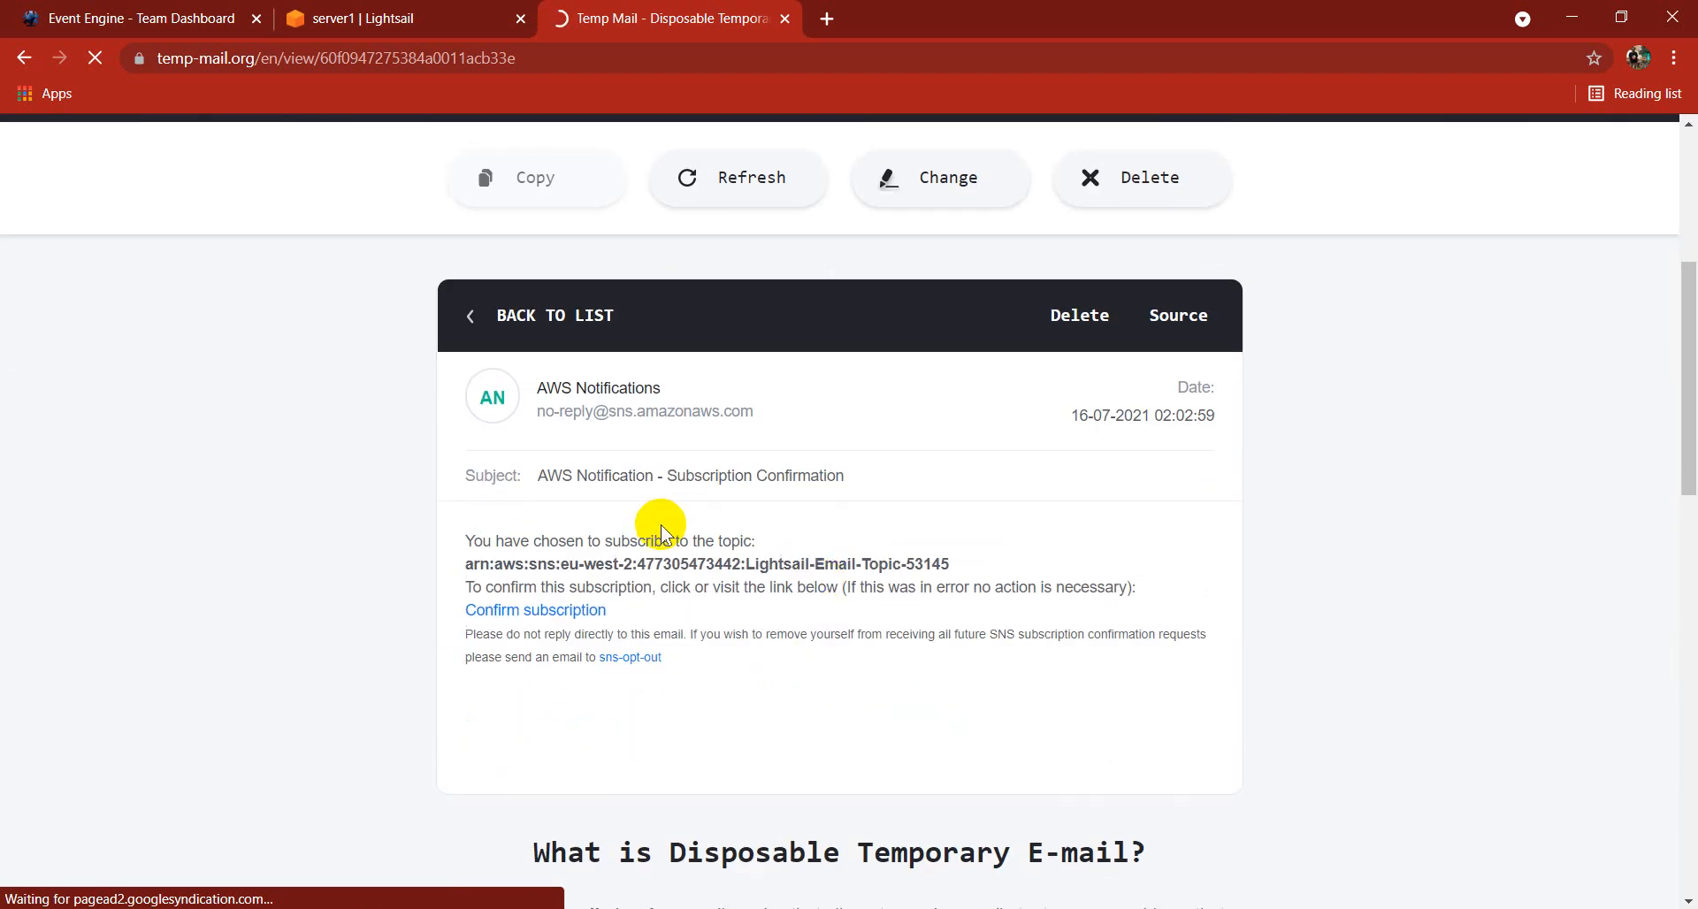
{"action": "left_click", "coordinate": [489, 16]}
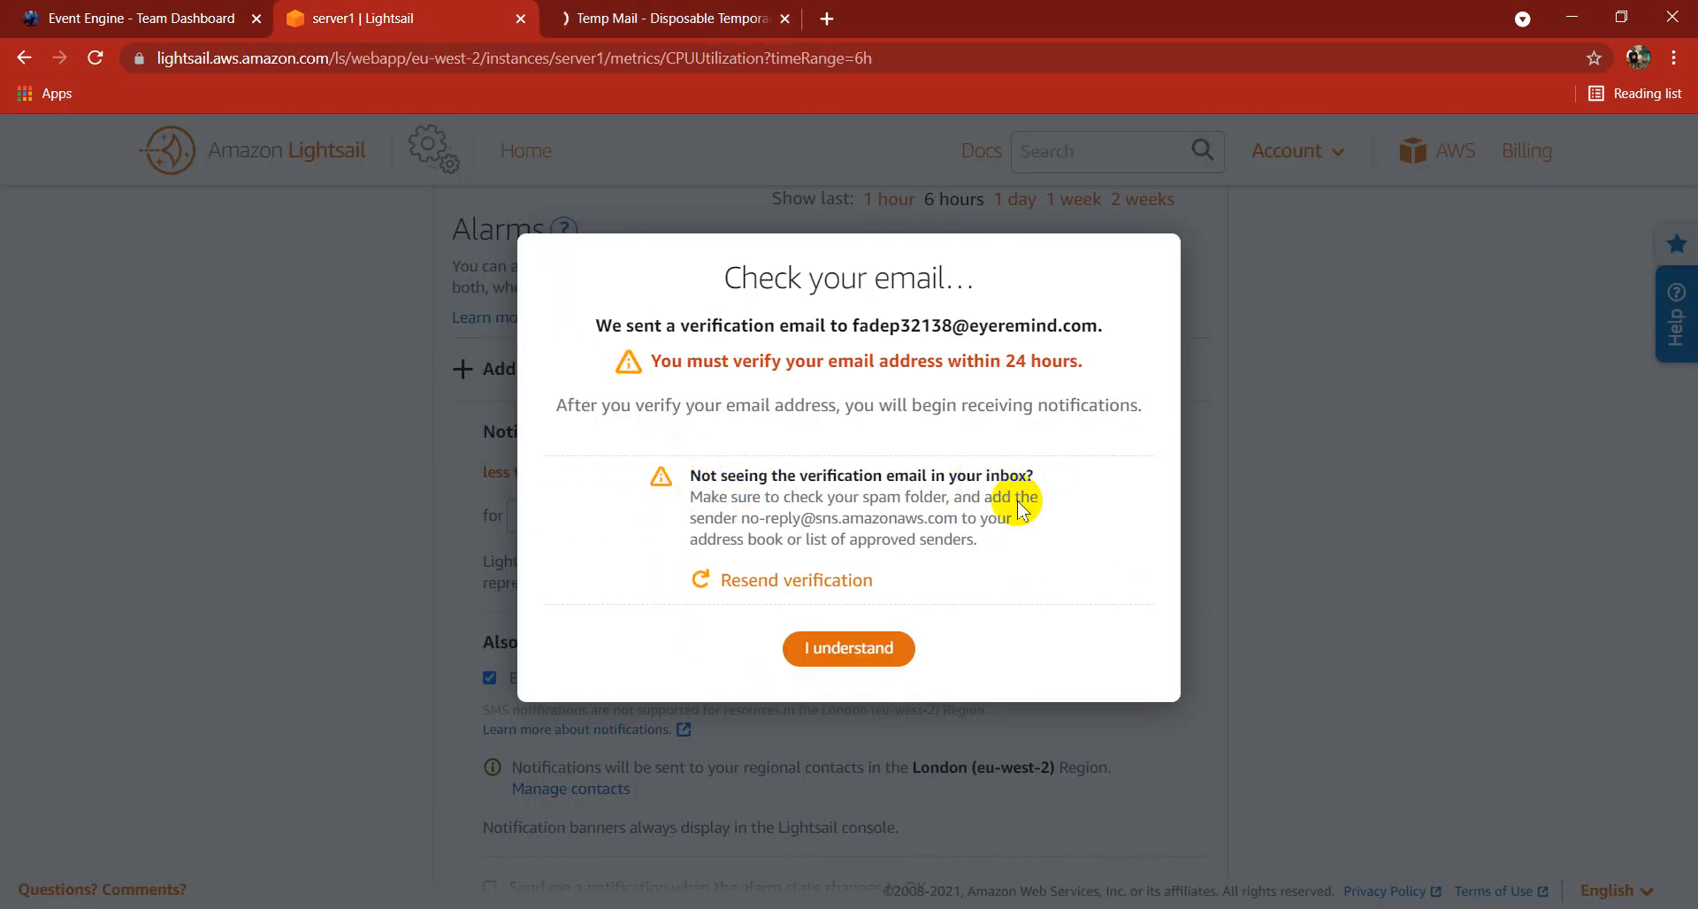
{"action": "left_click", "coordinate": [845, 655]}
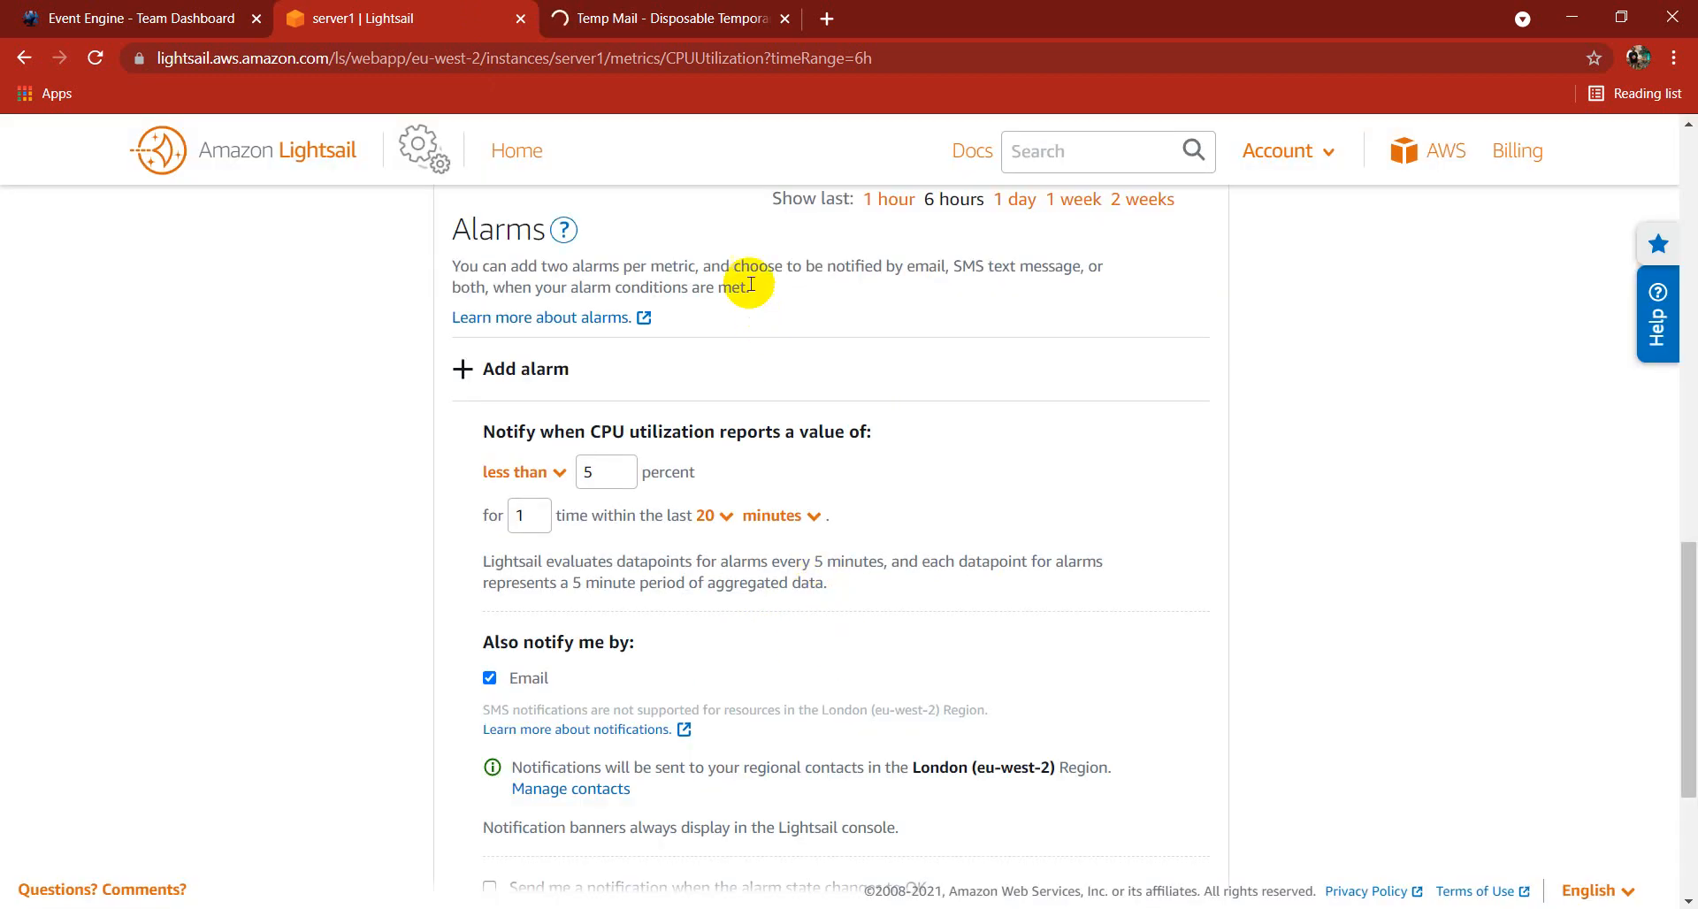
{"action": "left_click", "coordinate": [735, 19]}
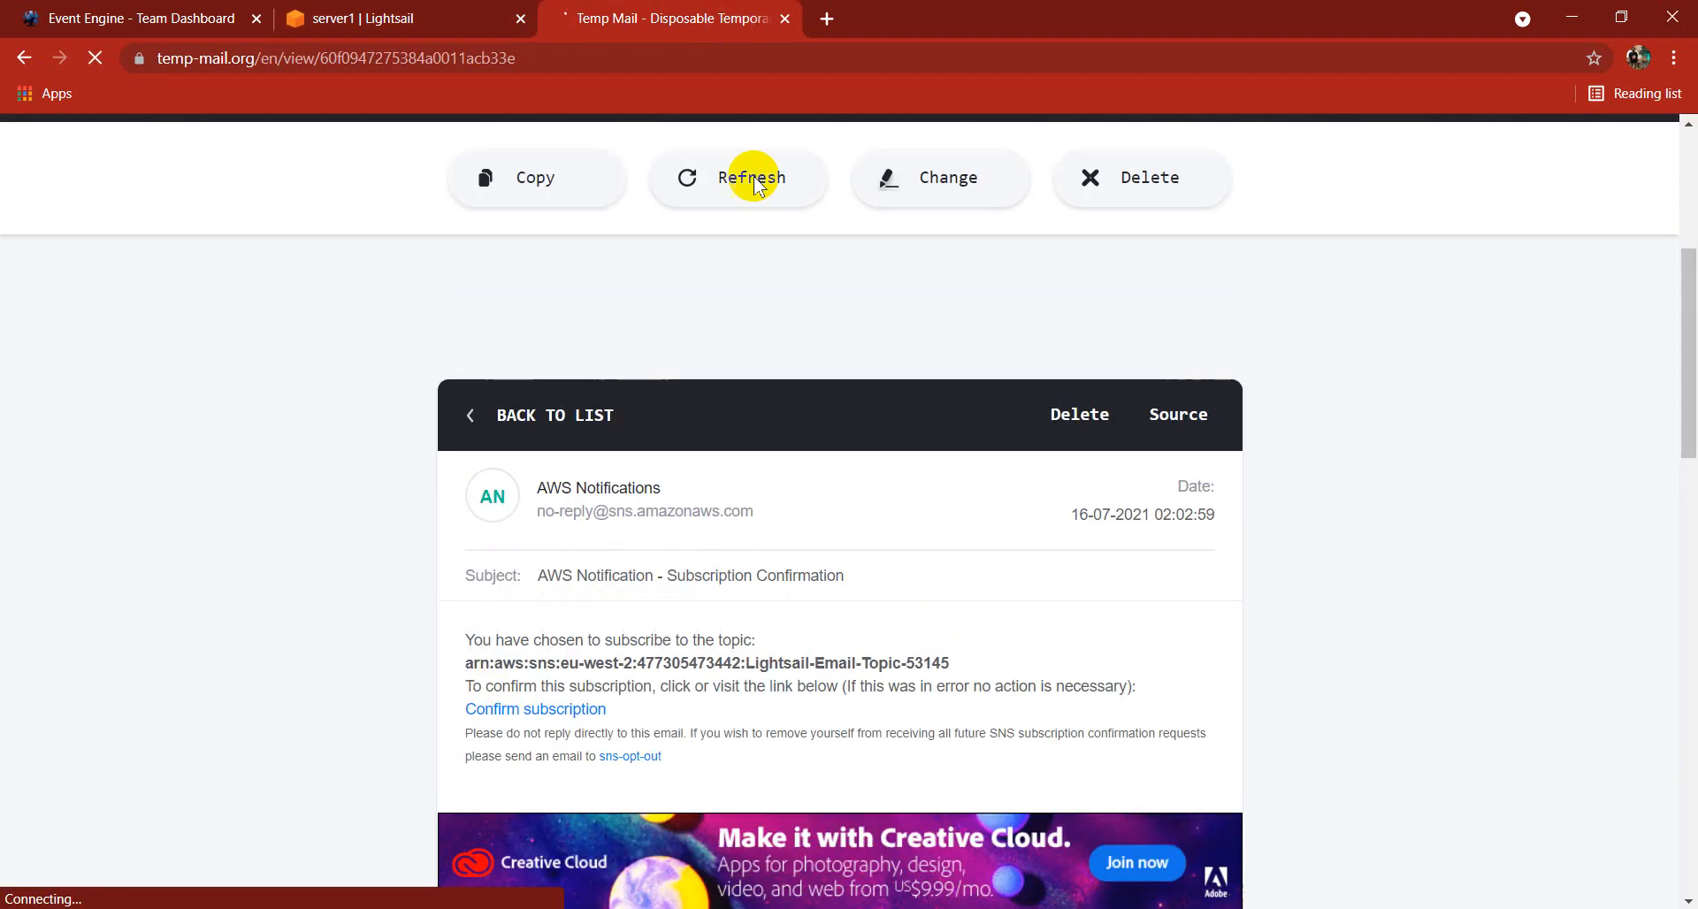
{"action": "left_click", "coordinate": [558, 712]}
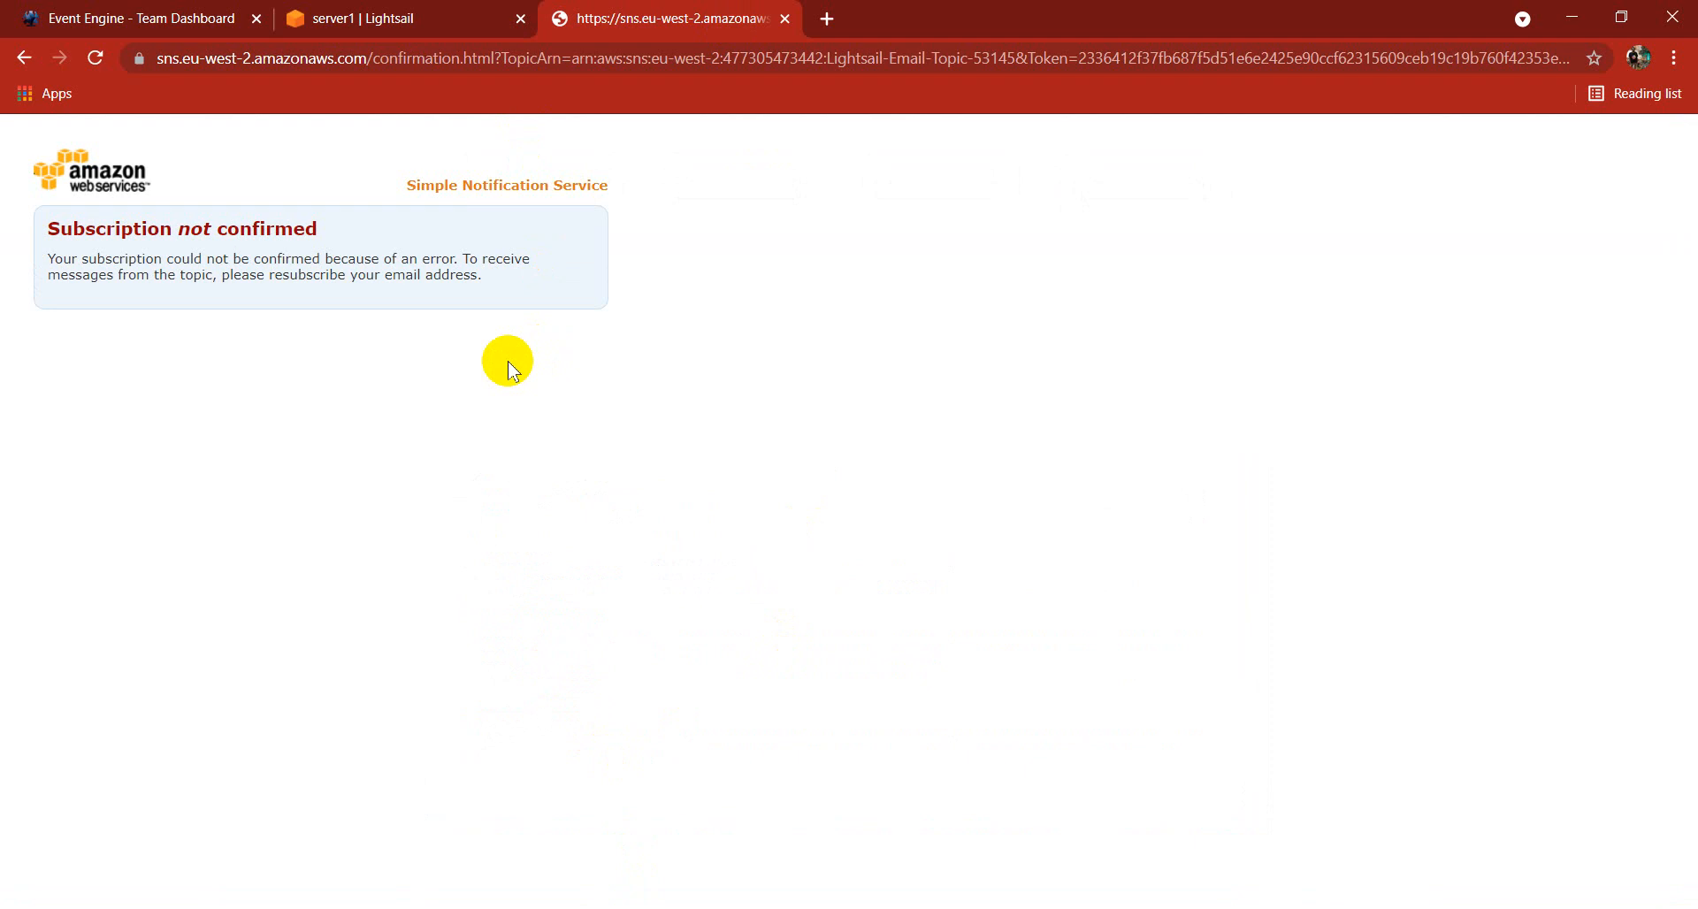
- Open an incognito window, search Google for a temp mail service, and start the robot check
{"action": "left_click", "coordinate": [1674, 58]}
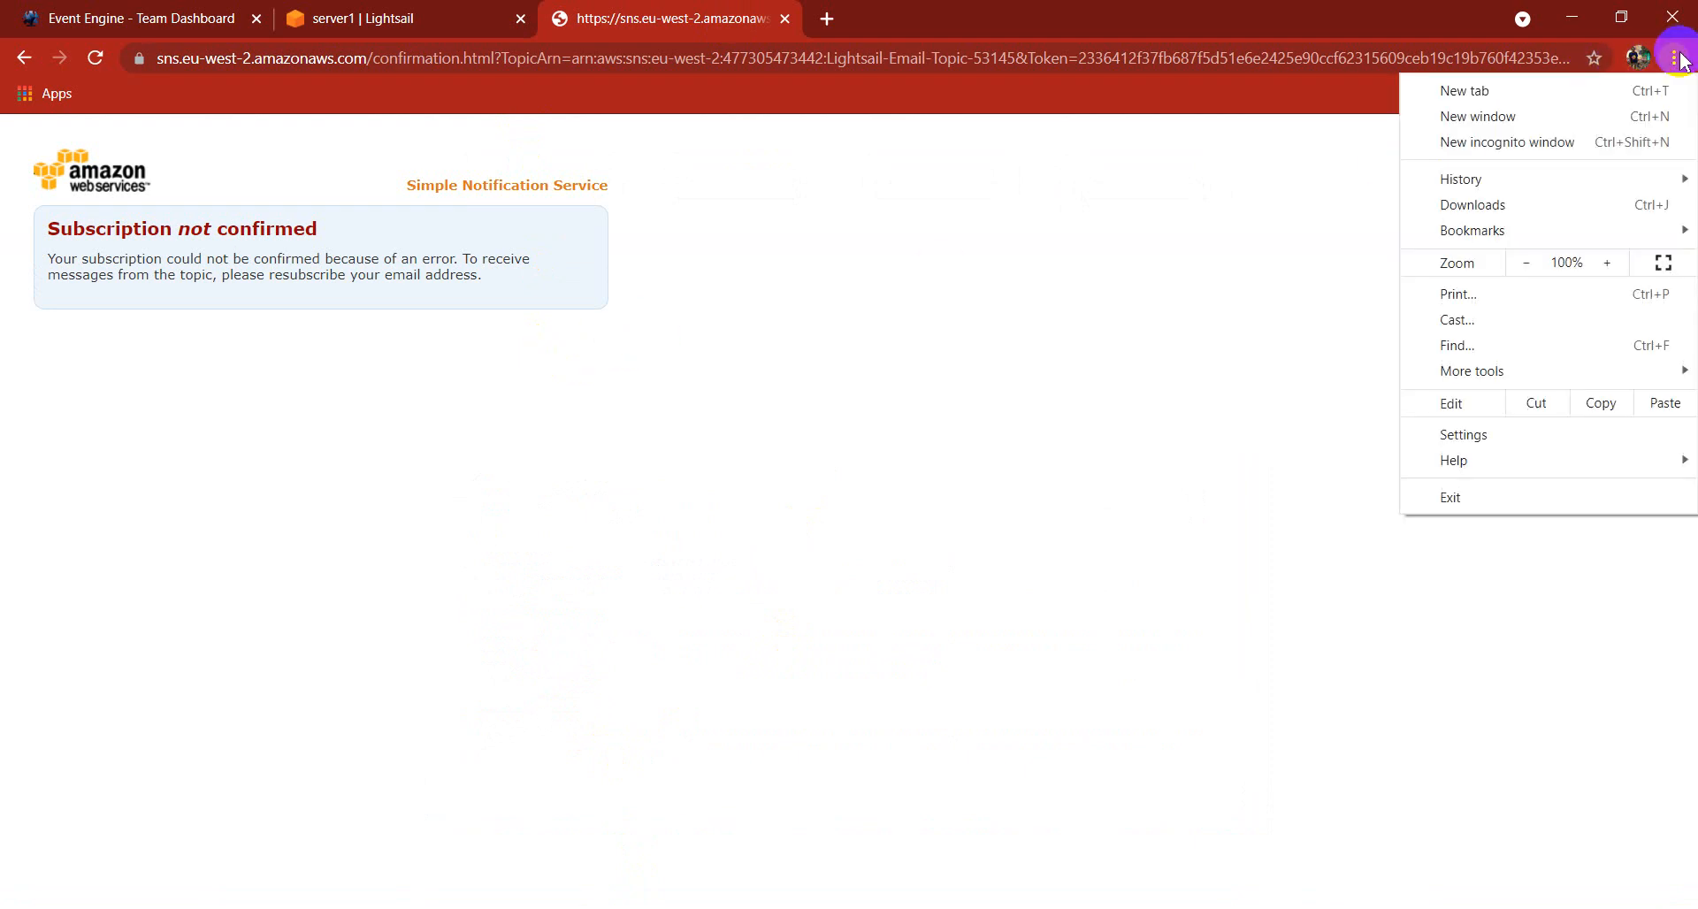
{"action": "left_click", "coordinate": [1608, 142]}
{"action": "double_click", "coordinate": [1265, 11]}
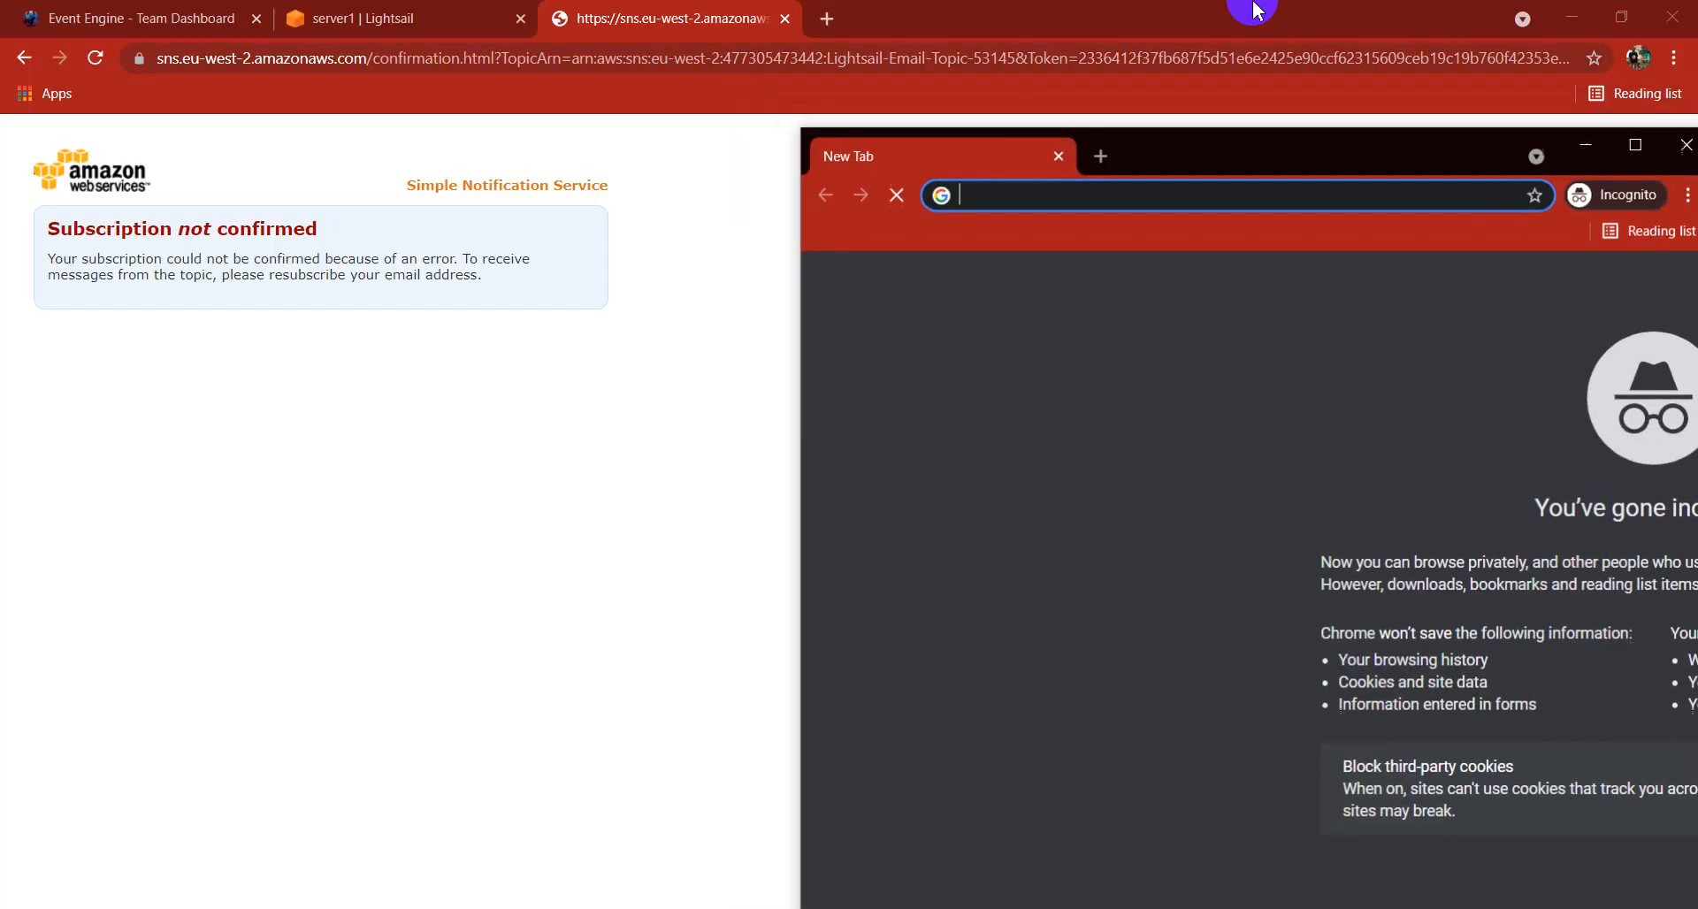
{"action": "type", "text": "tea"}
{"action": "key", "text": "Down"}
{"action": "key", "text": "Return"}
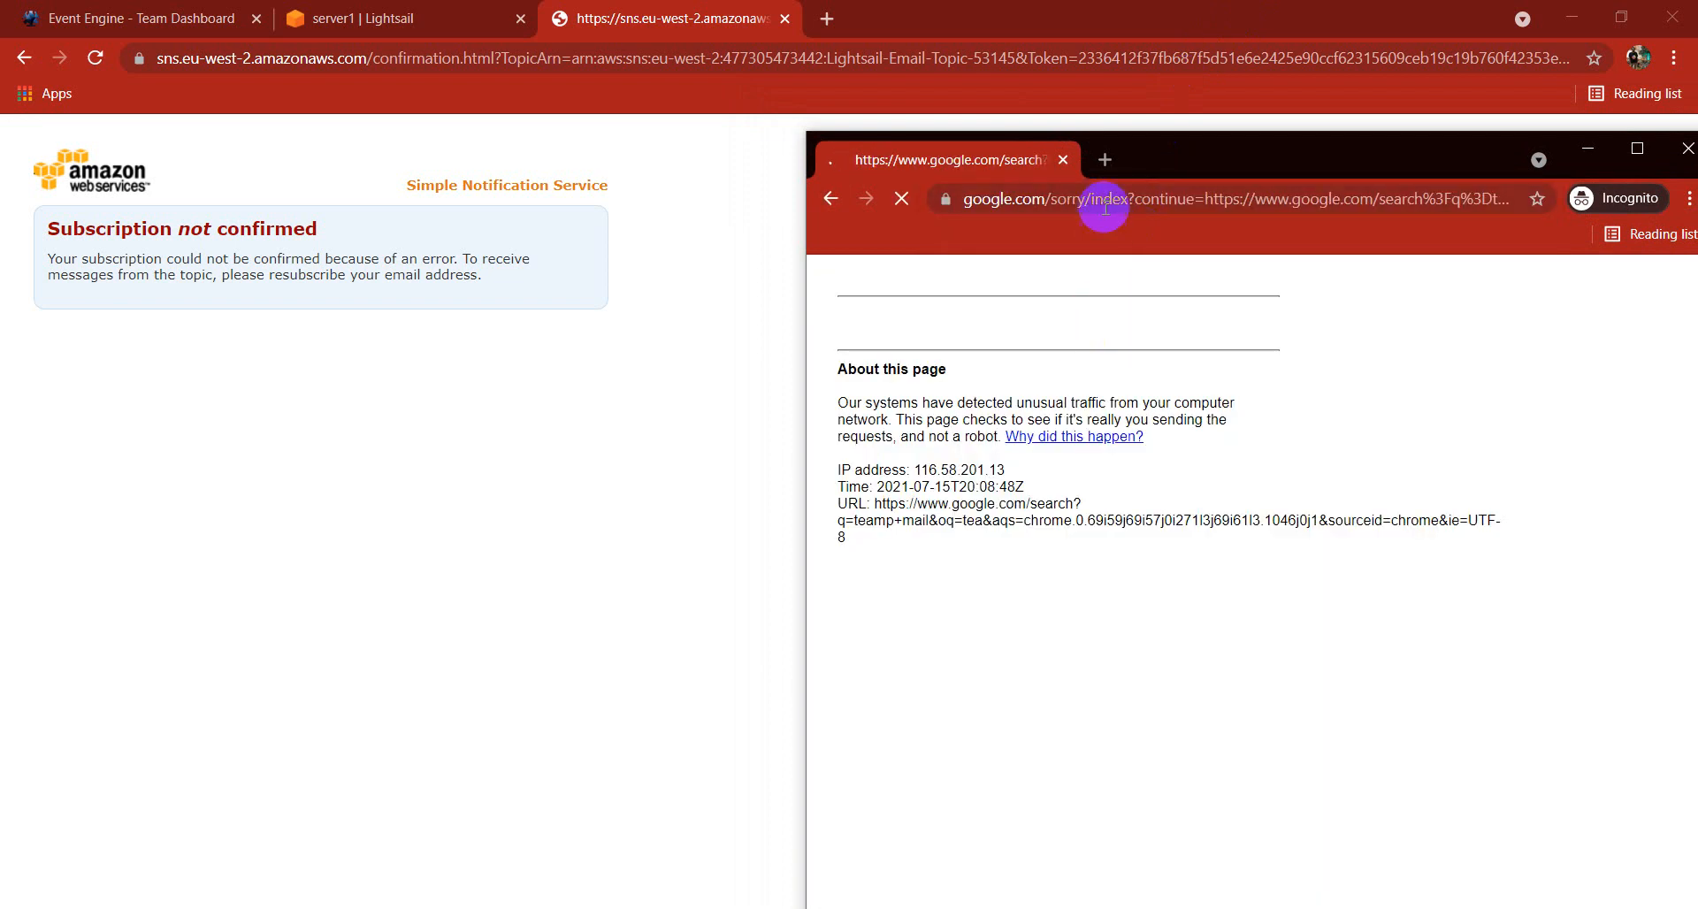
{"action": "left_click", "coordinate": [1106, 205]}
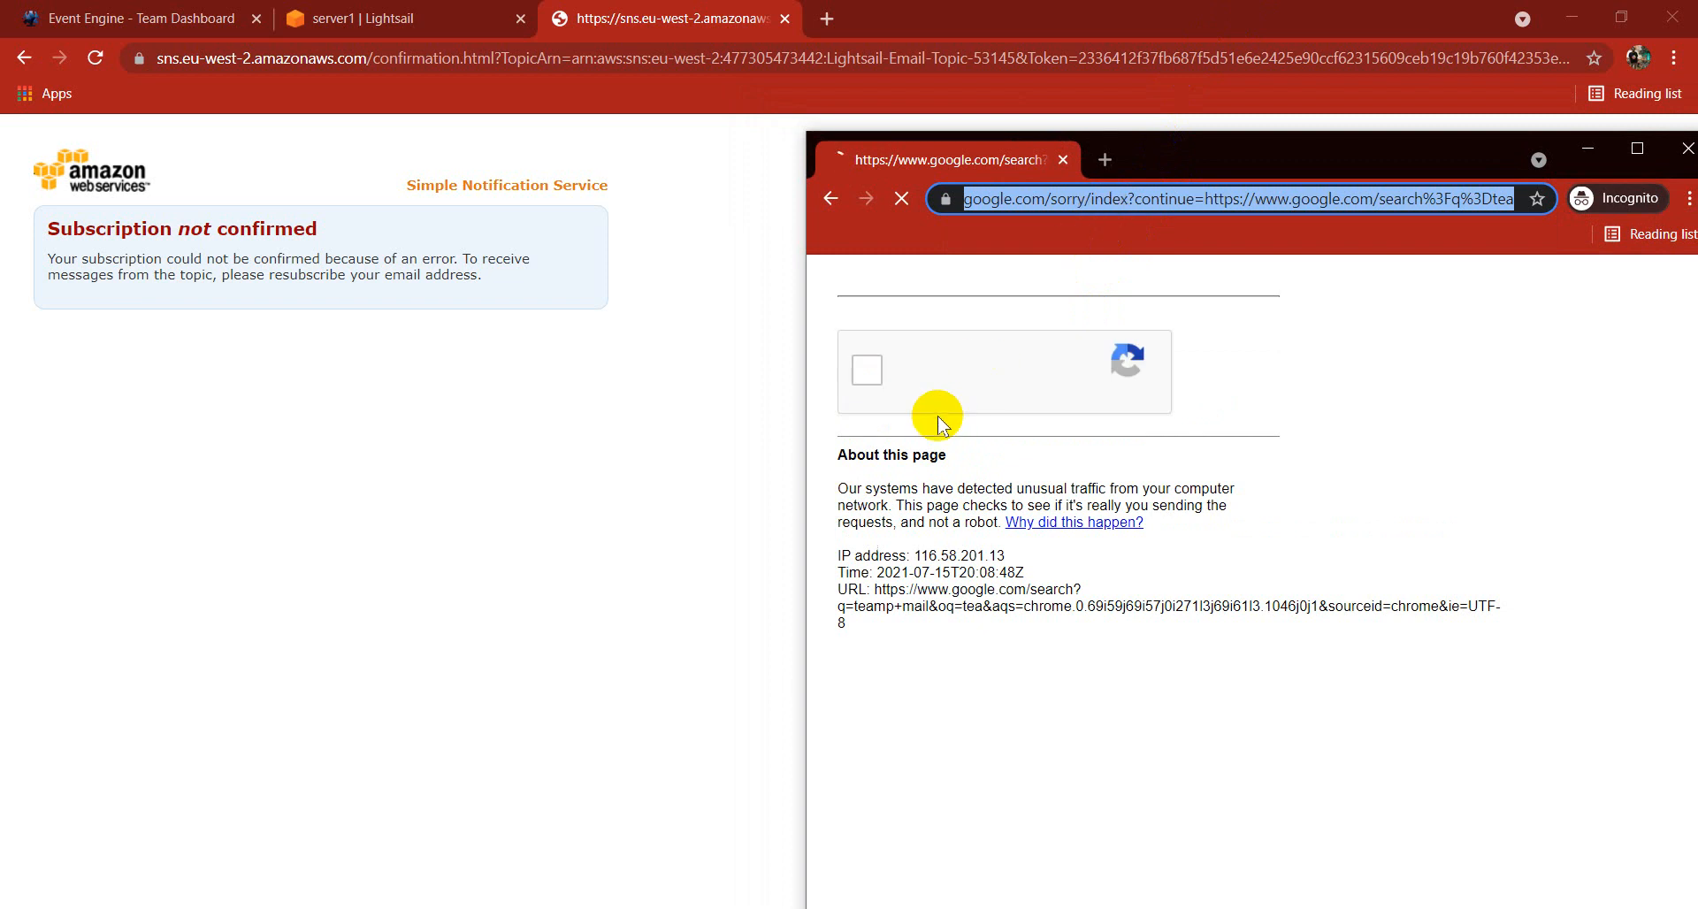
{"action": "left_click", "coordinate": [910, 405]}
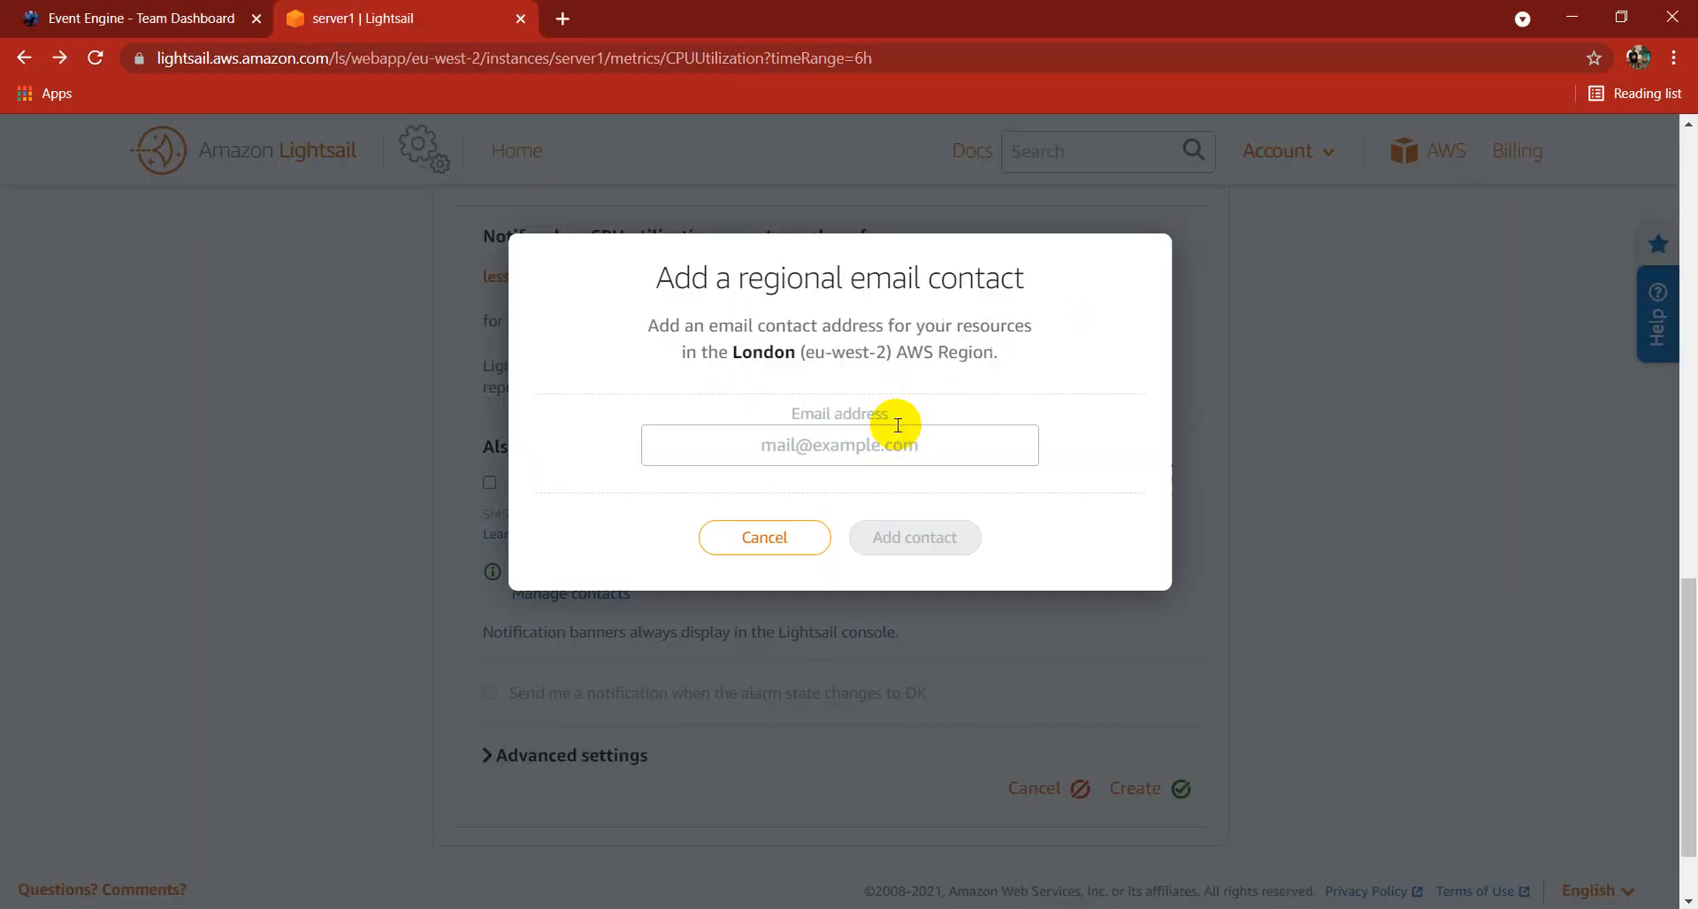
- Add the new temporary email address as the London regional contact and acknowledge the verification notice
{"action": "left_click", "coordinate": [856, 446]}
{"action": "key", "text": "ctrl+v"}
{"action": "left_click", "coordinate": [918, 539]}
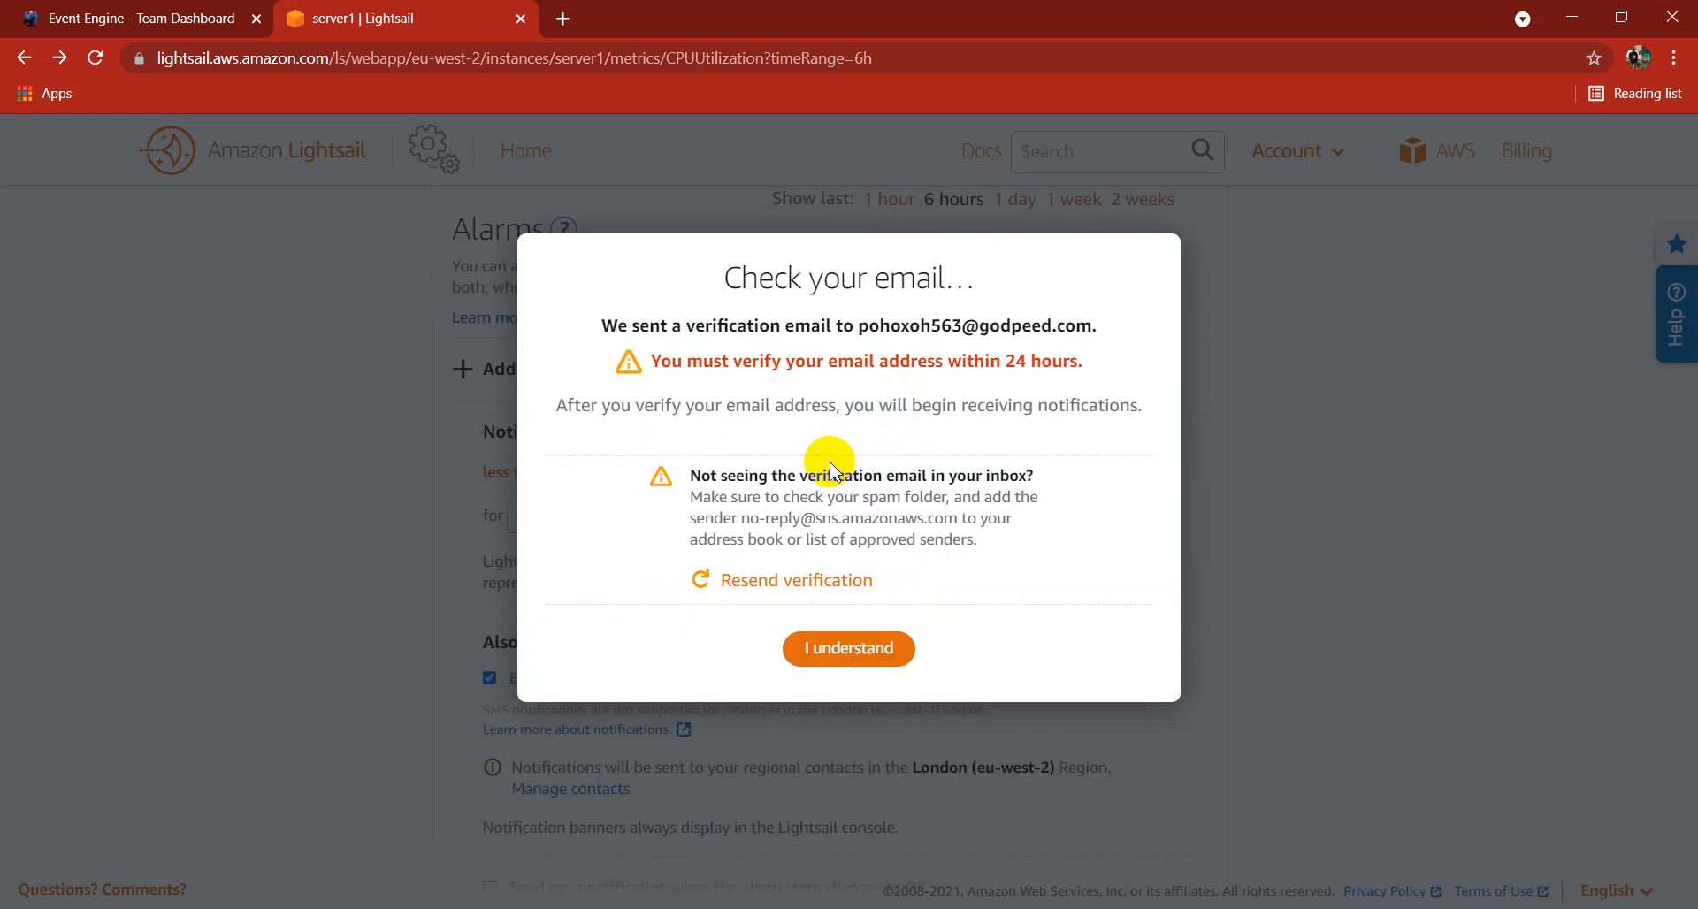
{"action": "left_click", "coordinate": [830, 652]}
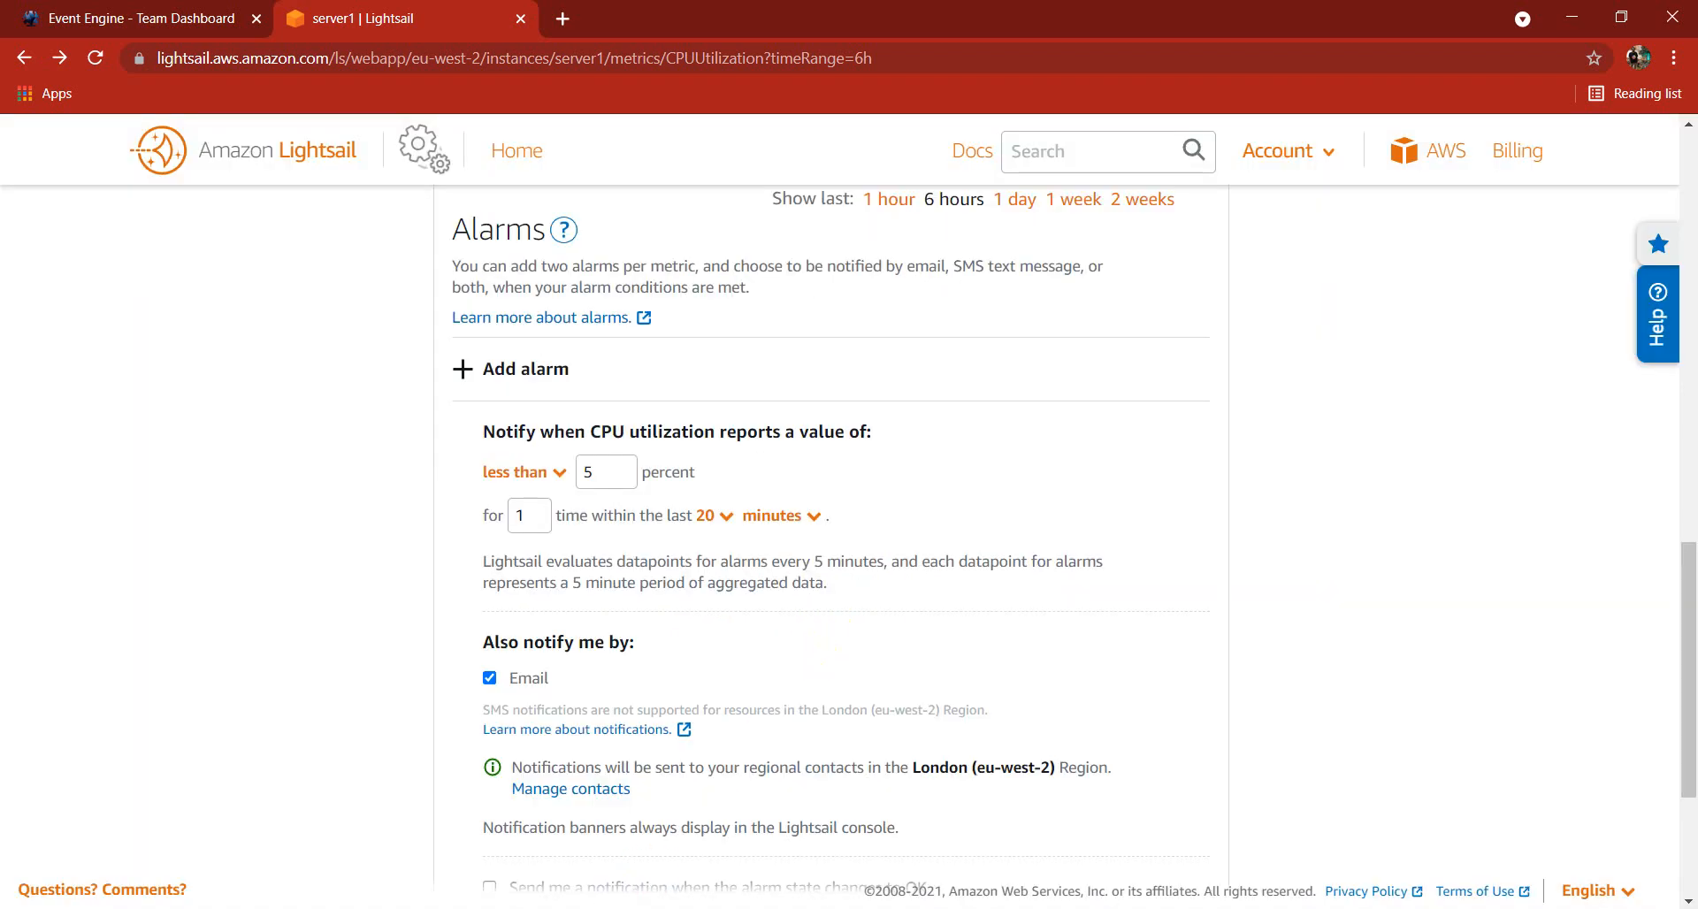
- Copy the confirm-subscription link from the AWS Notifications email in Temp Mail and open it in a new tab of the main browser window
{"action": "left_click", "coordinate": [679, 868]}
{"action": "scroll", "coordinate": [1119, 533], "scroll_direction": "down", "scroll_amount": 10}
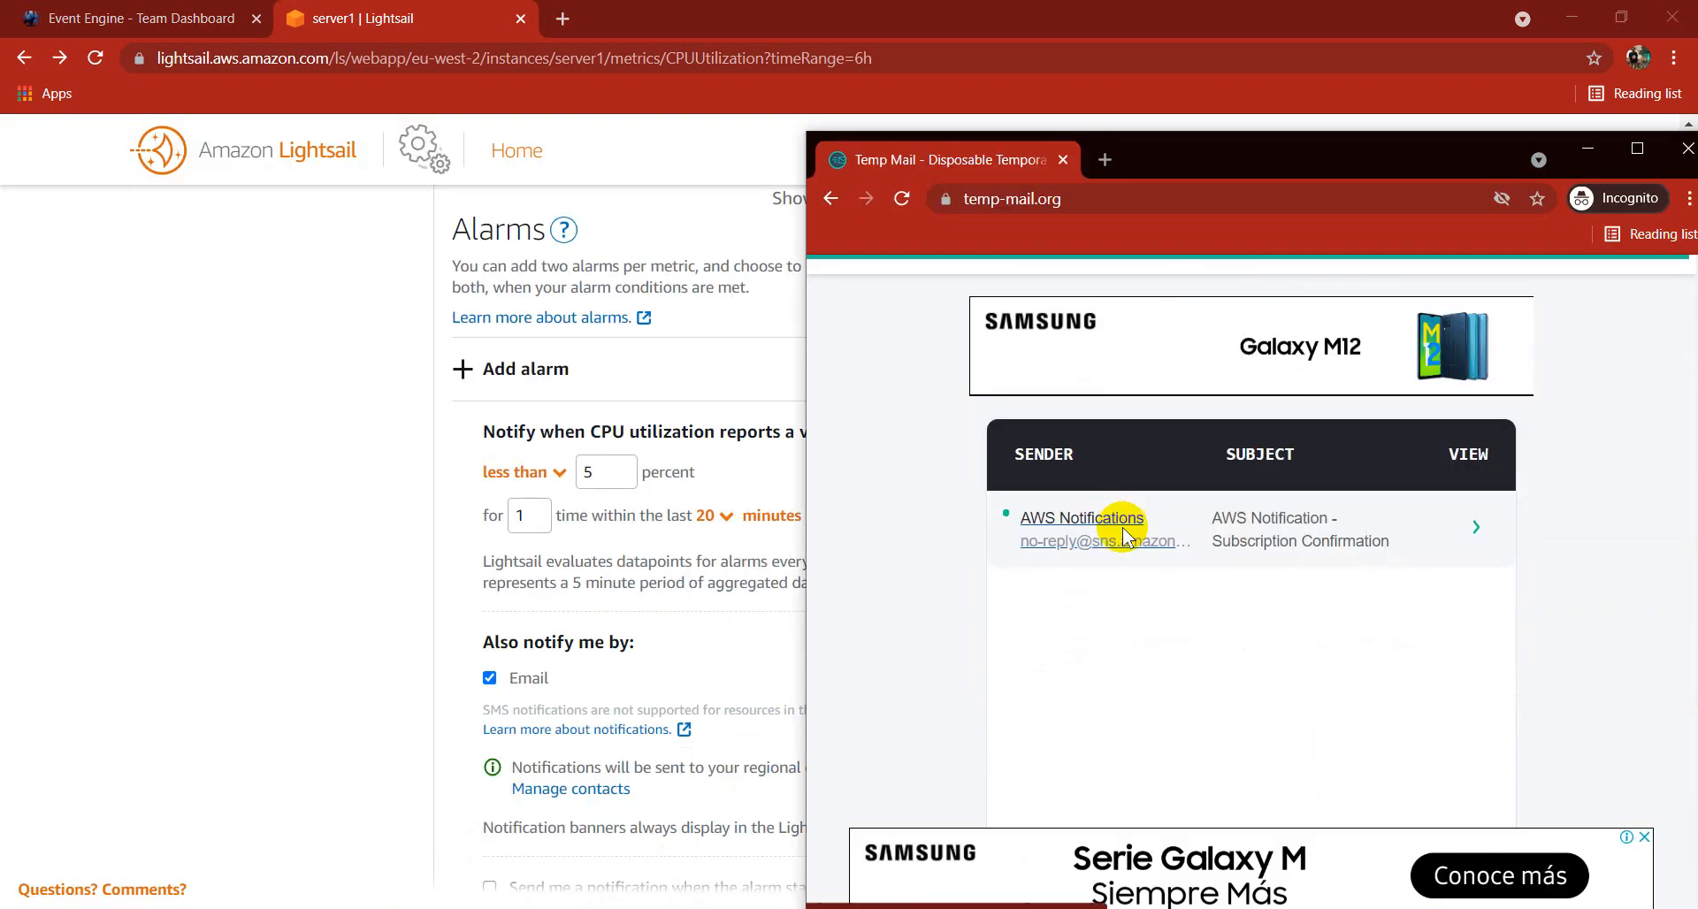
{"action": "scroll", "coordinate": [1185, 437], "scroll_direction": "up", "scroll_amount": 3}
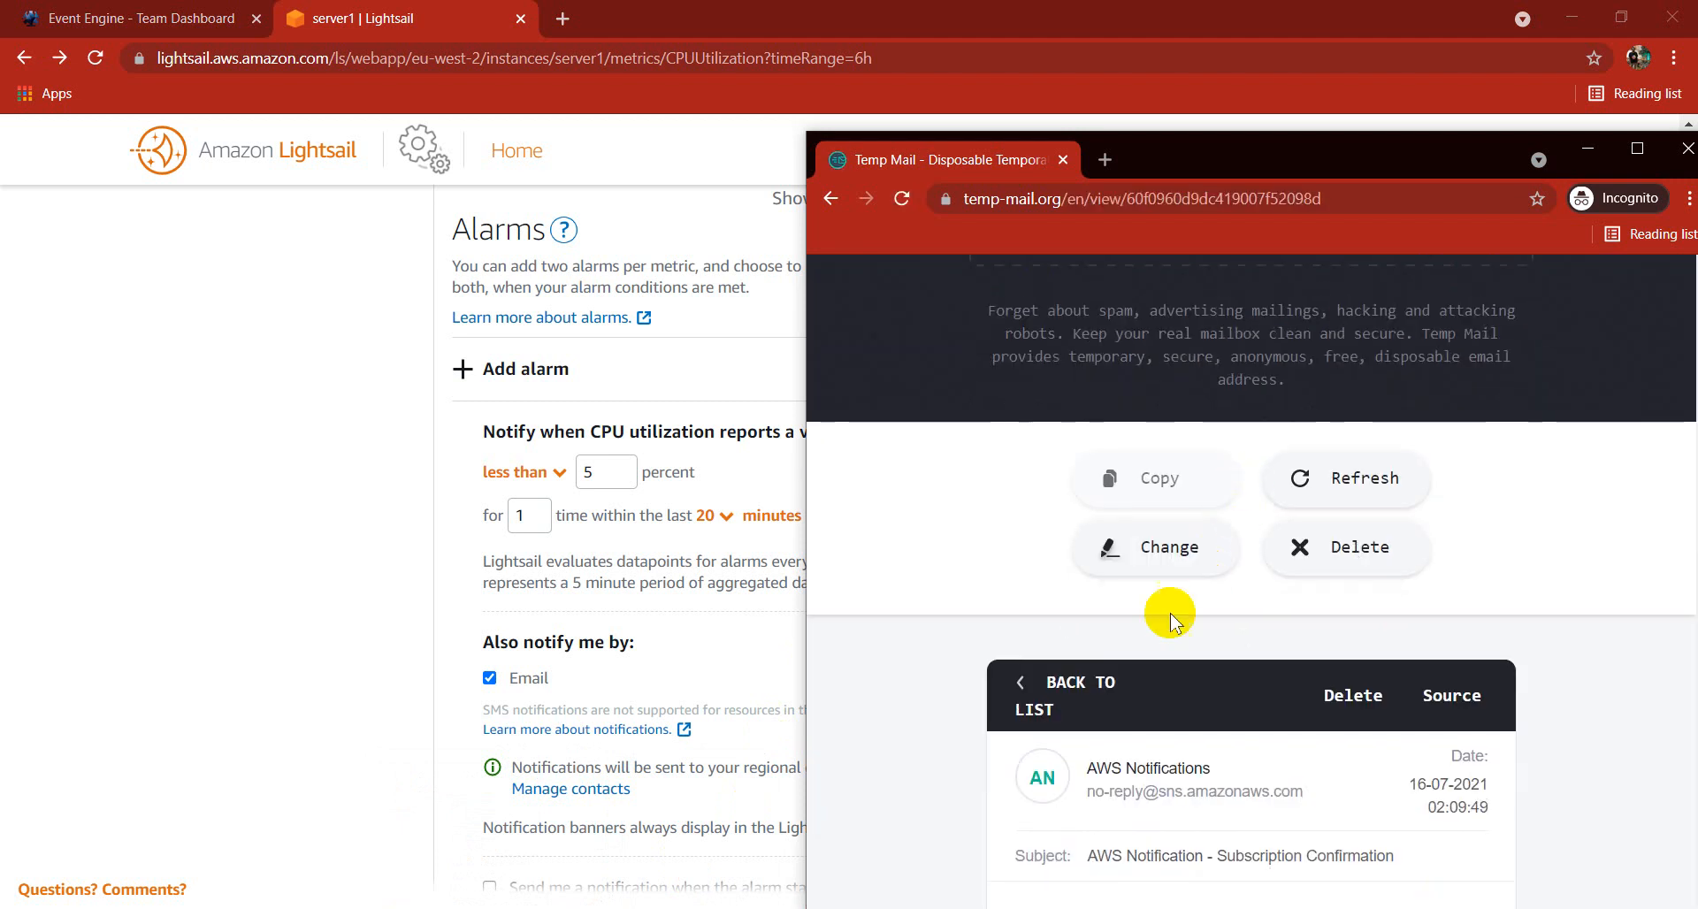
{"action": "scroll", "coordinate": [1168, 460], "scroll_direction": "down", "scroll_amount": 5}
{"action": "right_click", "coordinate": [1102, 707]}
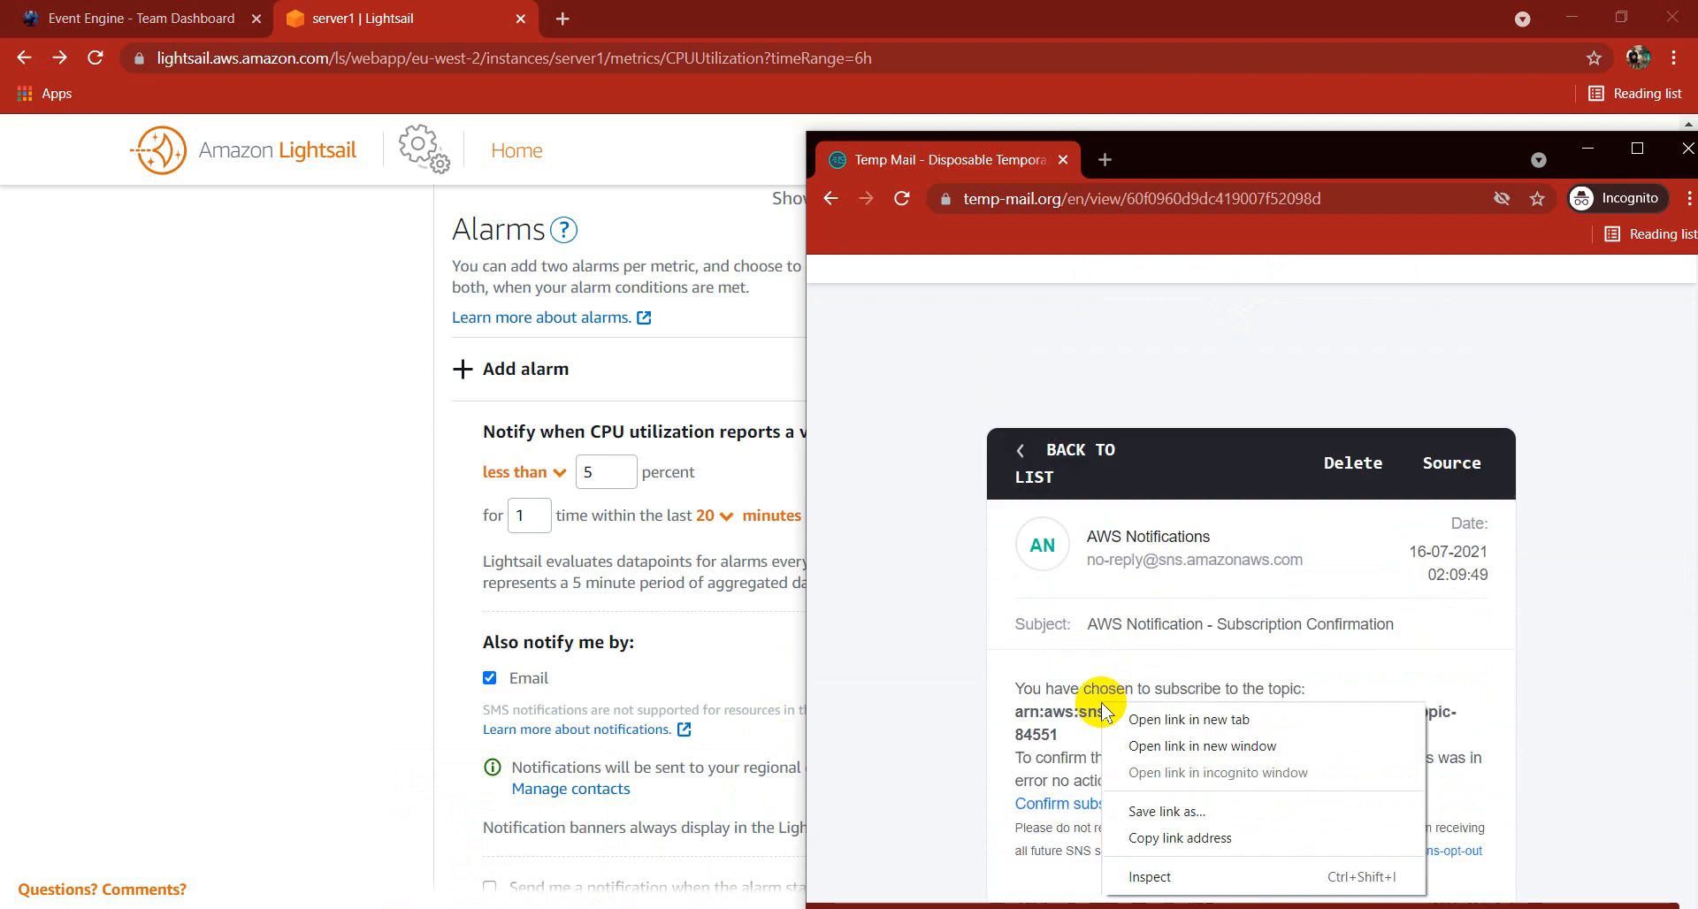
{"action": "left_click", "coordinate": [1180, 838]}
{"action": "left_click", "coordinate": [562, 20]}
{"action": "right_click", "coordinate": [561, 56]}
{"action": "left_click", "coordinate": [645, 220]}
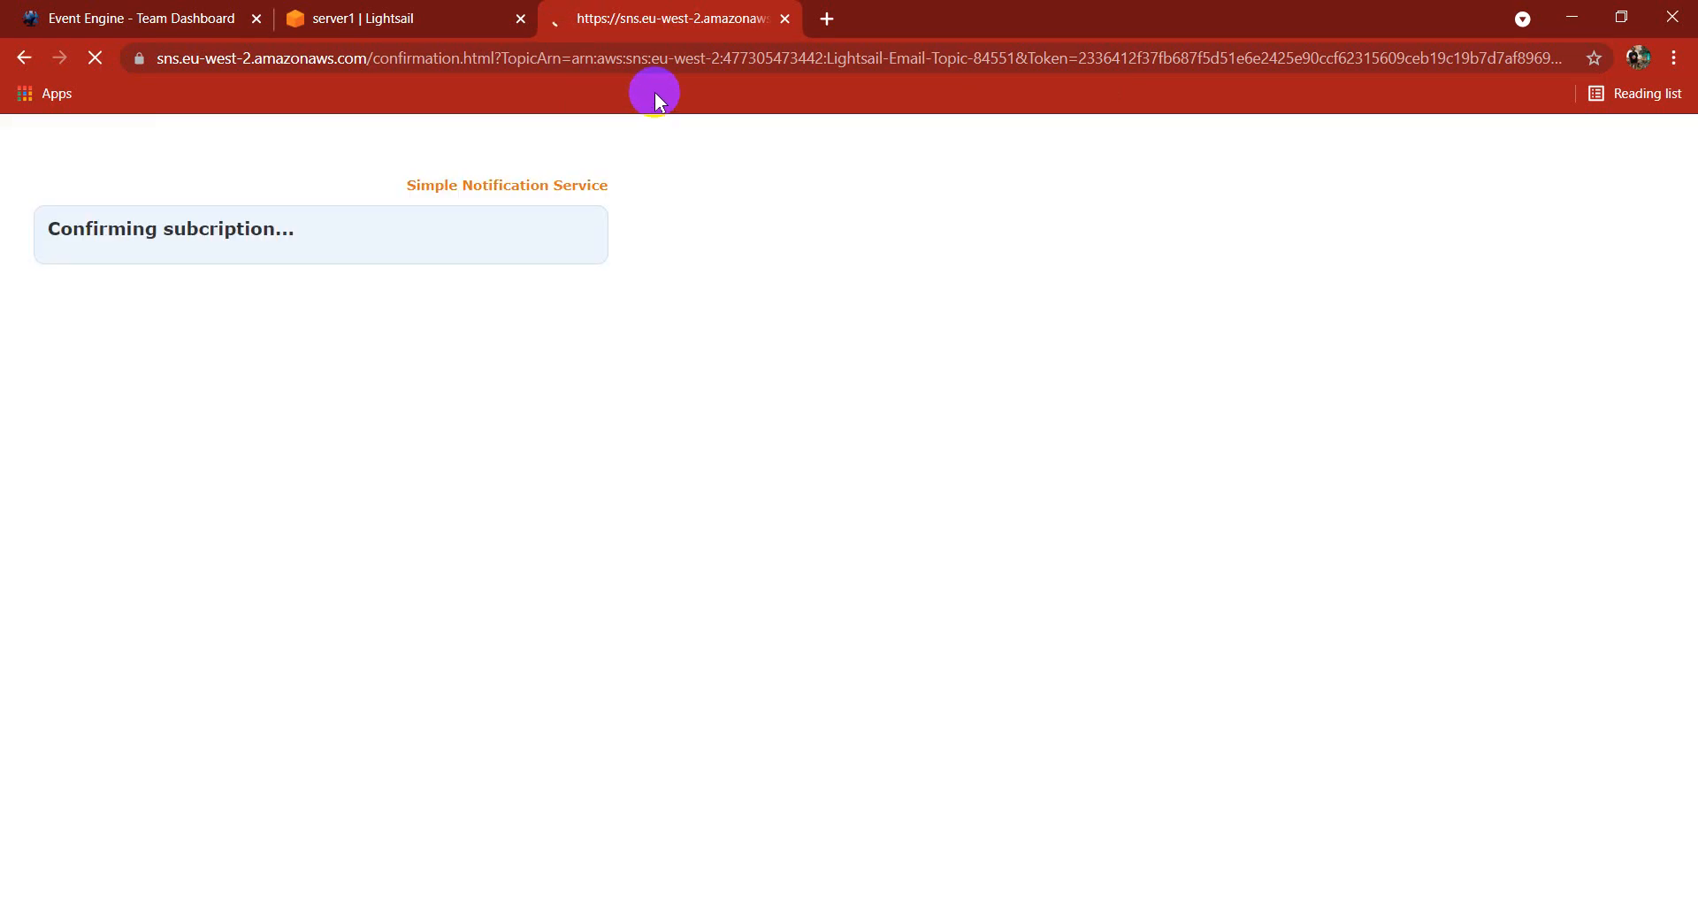
{"action": "left_click_drag", "start_coordinate": [49, 230], "coordinate": [288, 232]}
- Return to the Lightsail alarm form and expand its advanced settings to review the missing-datapoint options
{"action": "left_click", "coordinate": [485, 18]}
{"action": "scroll", "coordinate": [607, 462], "scroll_direction": "down", "scroll_amount": 3}
{"action": "left_click", "coordinate": [607, 728]}
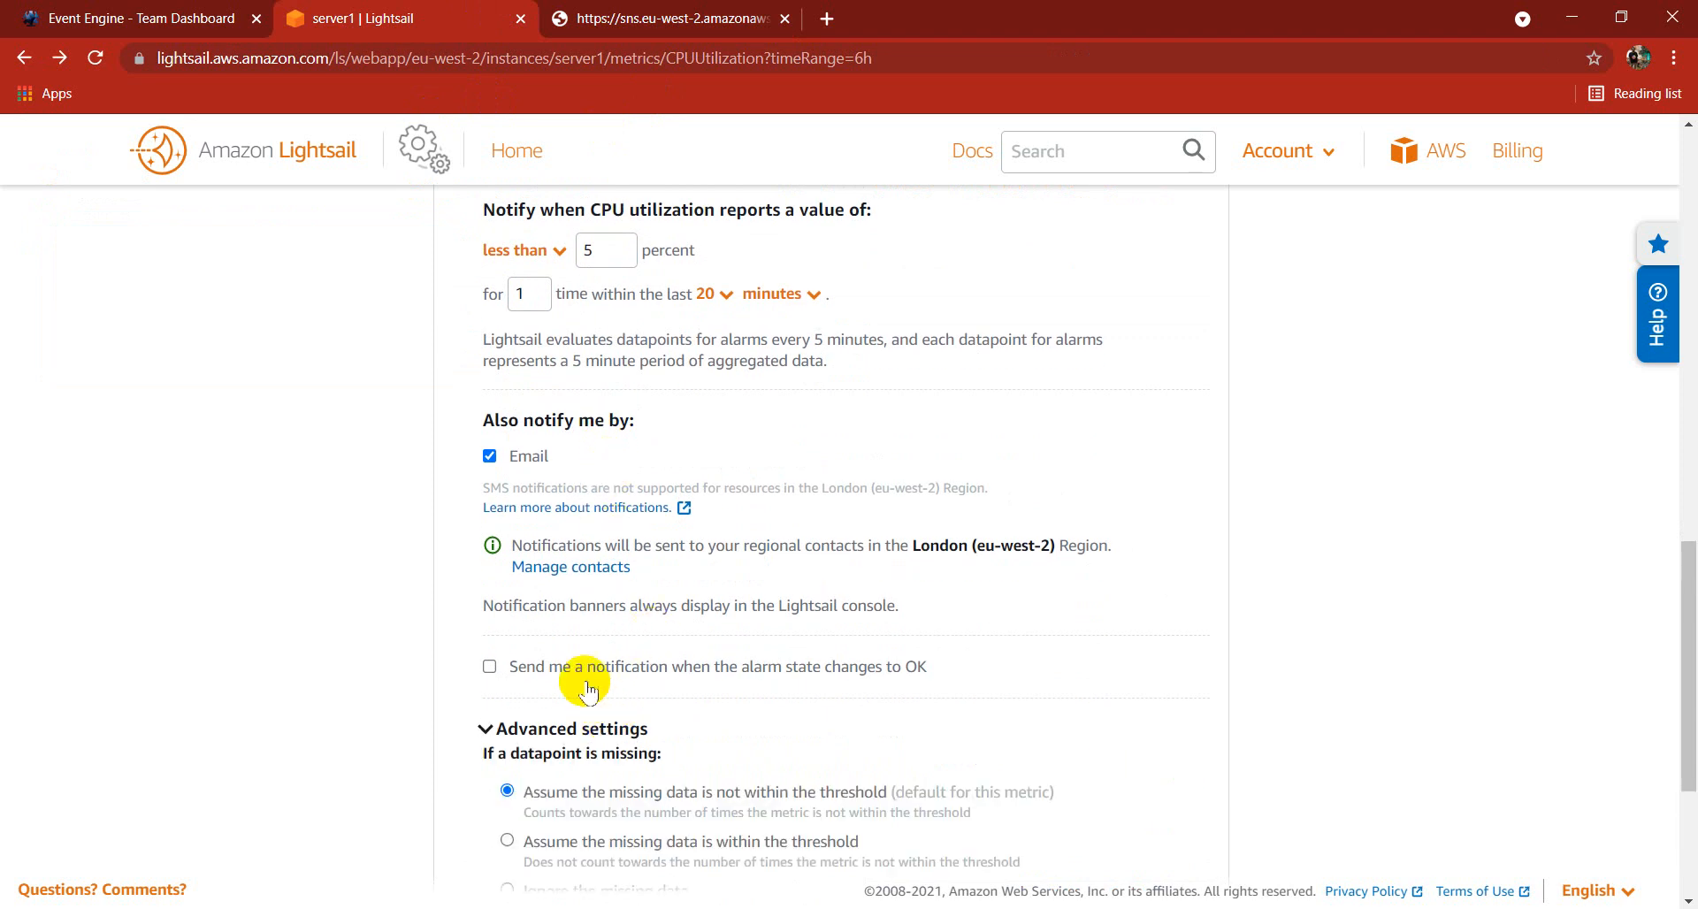
{"action": "scroll", "coordinate": [598, 635], "scroll_direction": "down", "scroll_amount": 1}
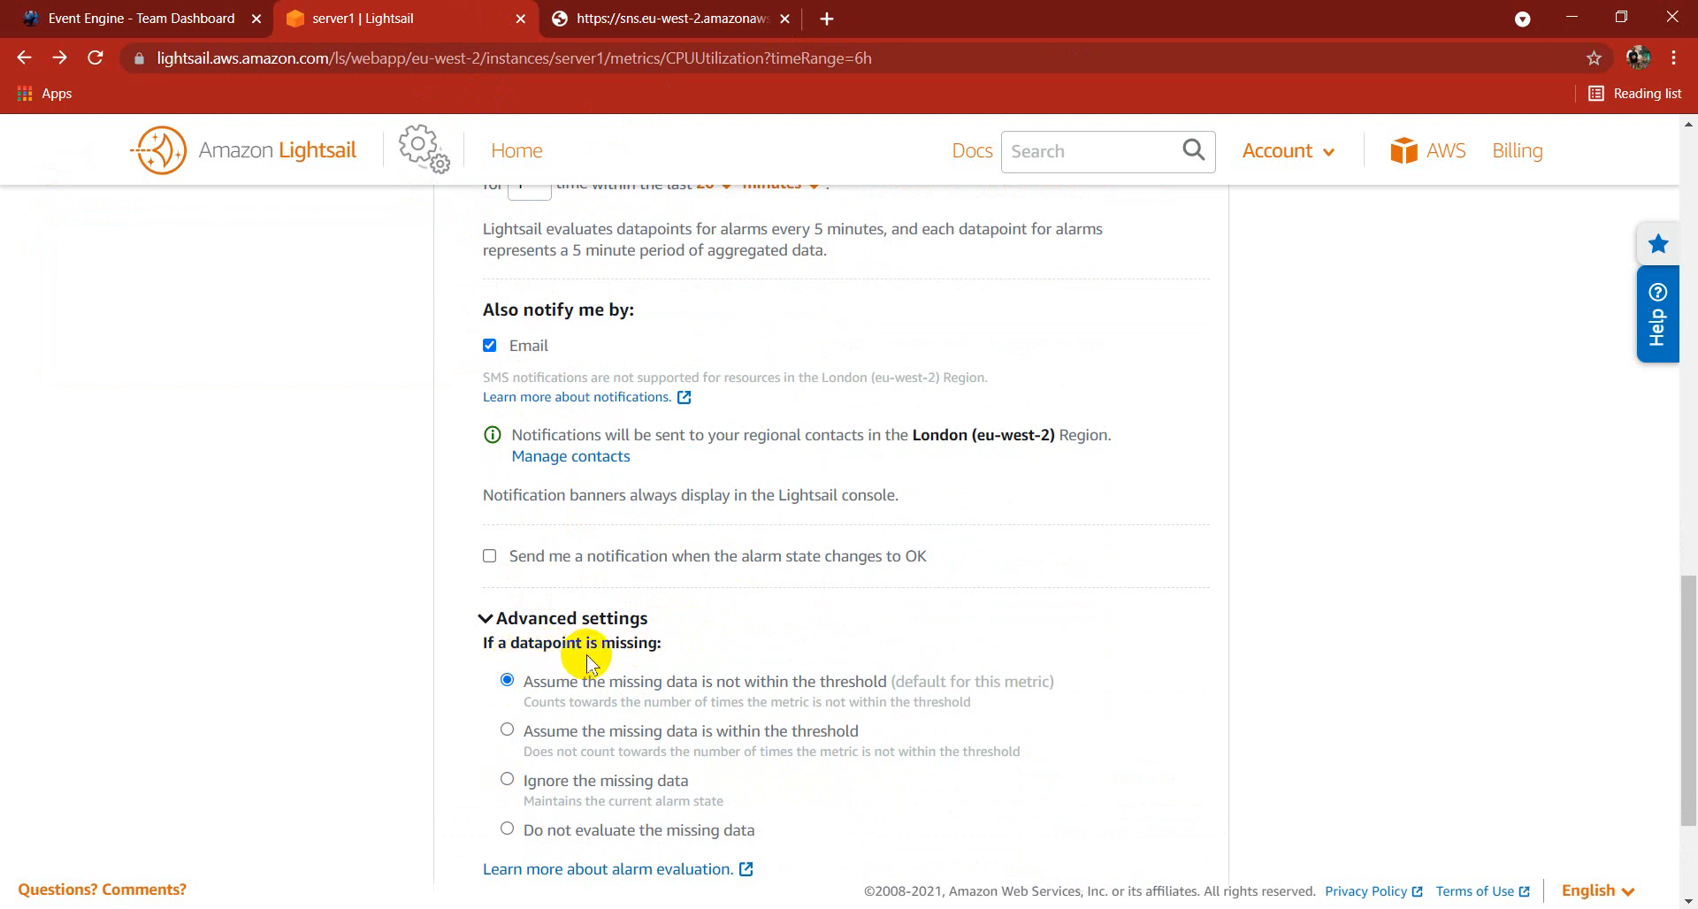
{"action": "scroll", "coordinate": [588, 662], "scroll_direction": "down", "scroll_amount": 3}
{"action": "scroll", "coordinate": [587, 659], "scroll_direction": "up", "scroll_amount": 3}
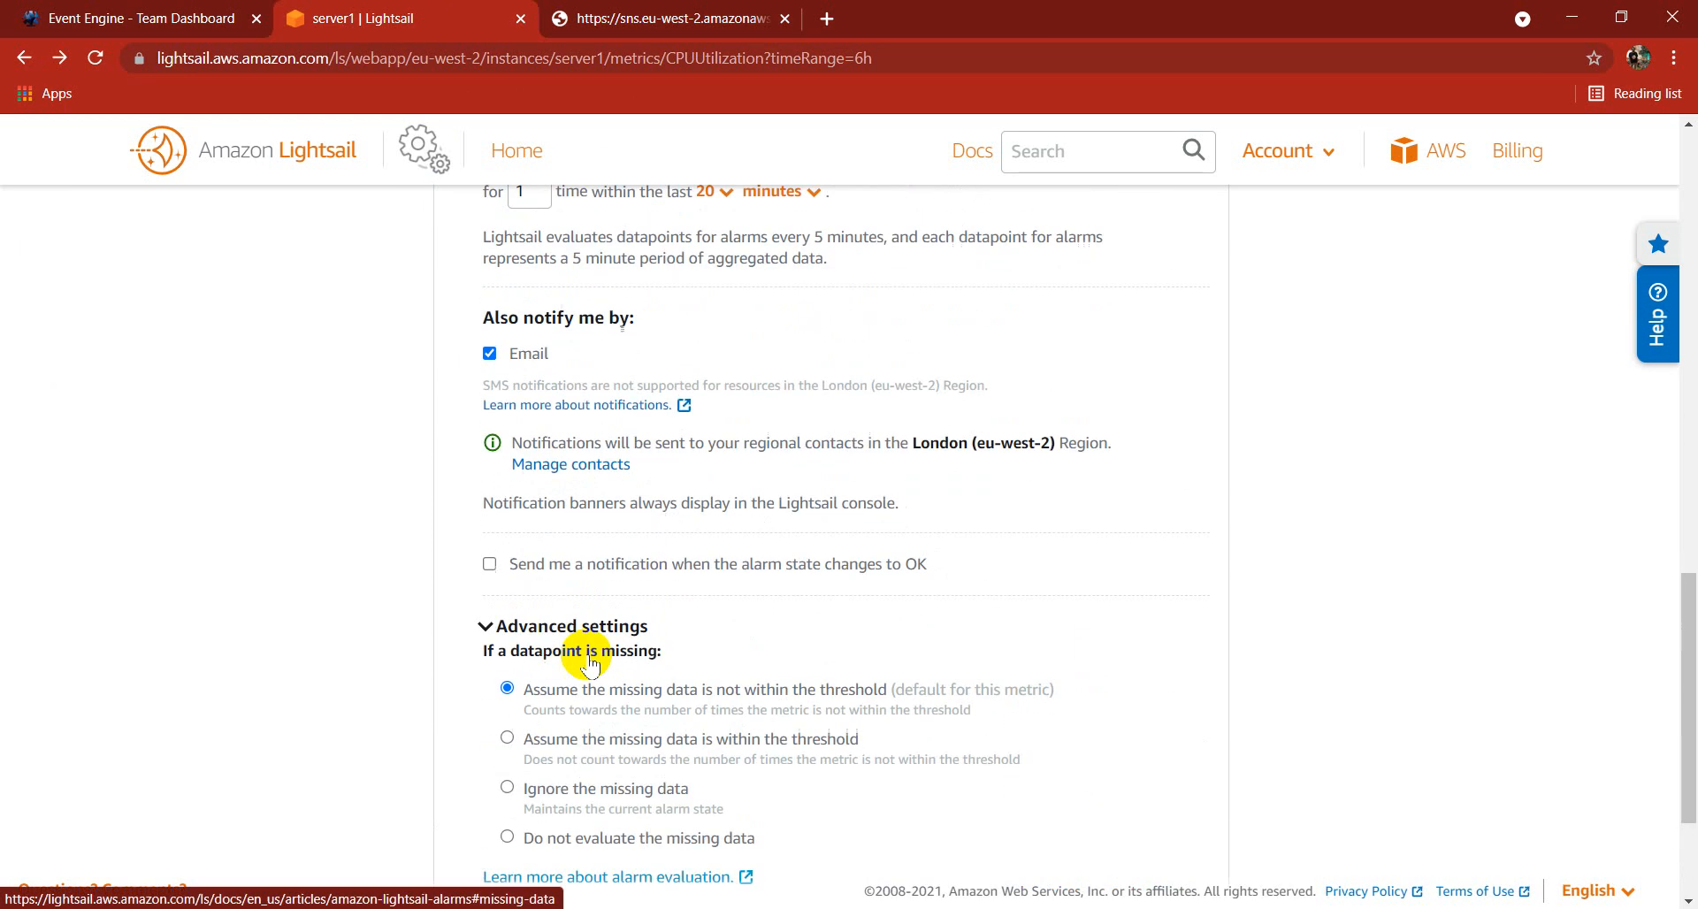
{"action": "scroll", "coordinate": [590, 658], "scroll_direction": "down", "scroll_amount": 1}
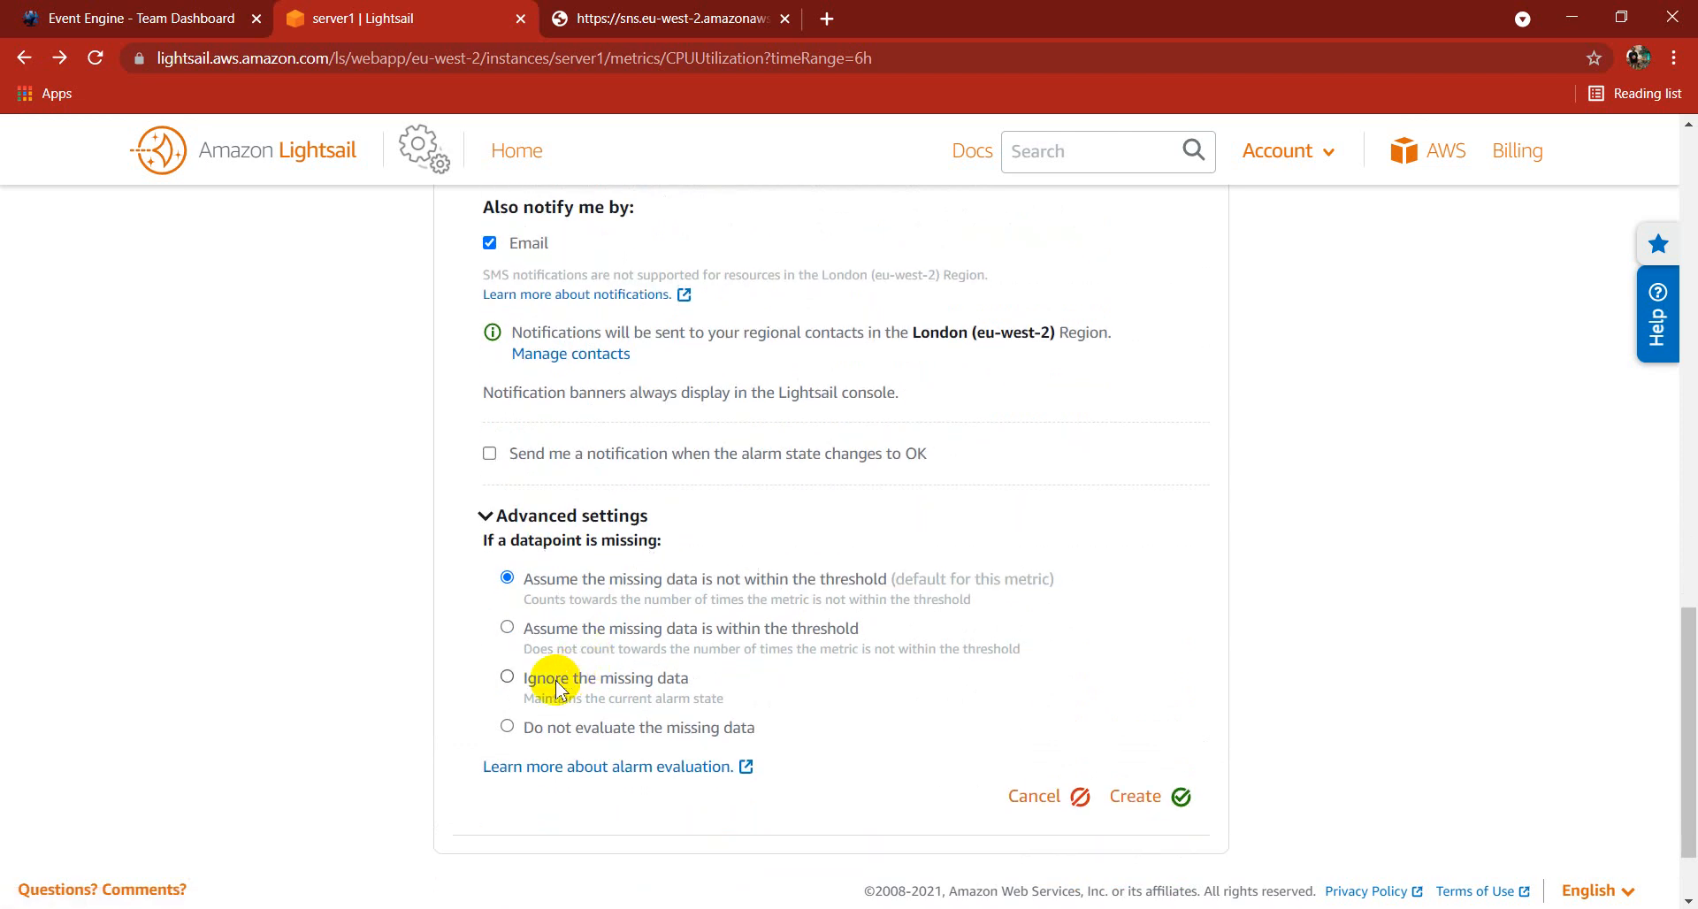
- Try the missing-datapoint options "Ignore the missing data" and "Do not evaluate the missing data"
{"action": "left_click", "coordinate": [507, 678]}
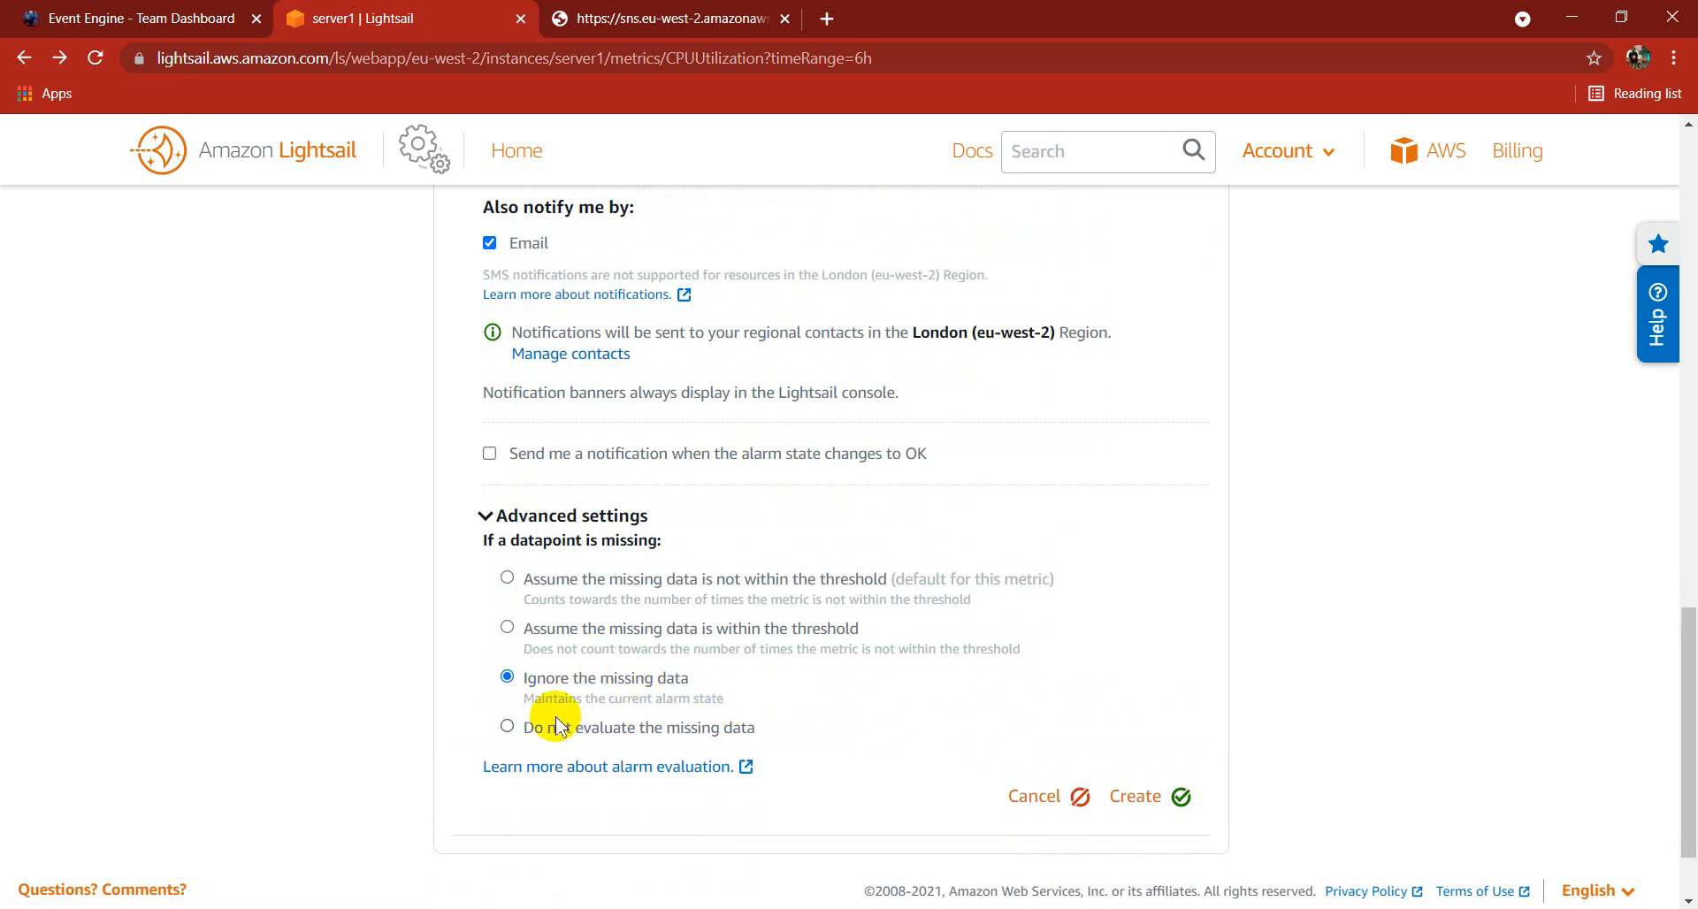
{"action": "left_click", "coordinate": [506, 727]}
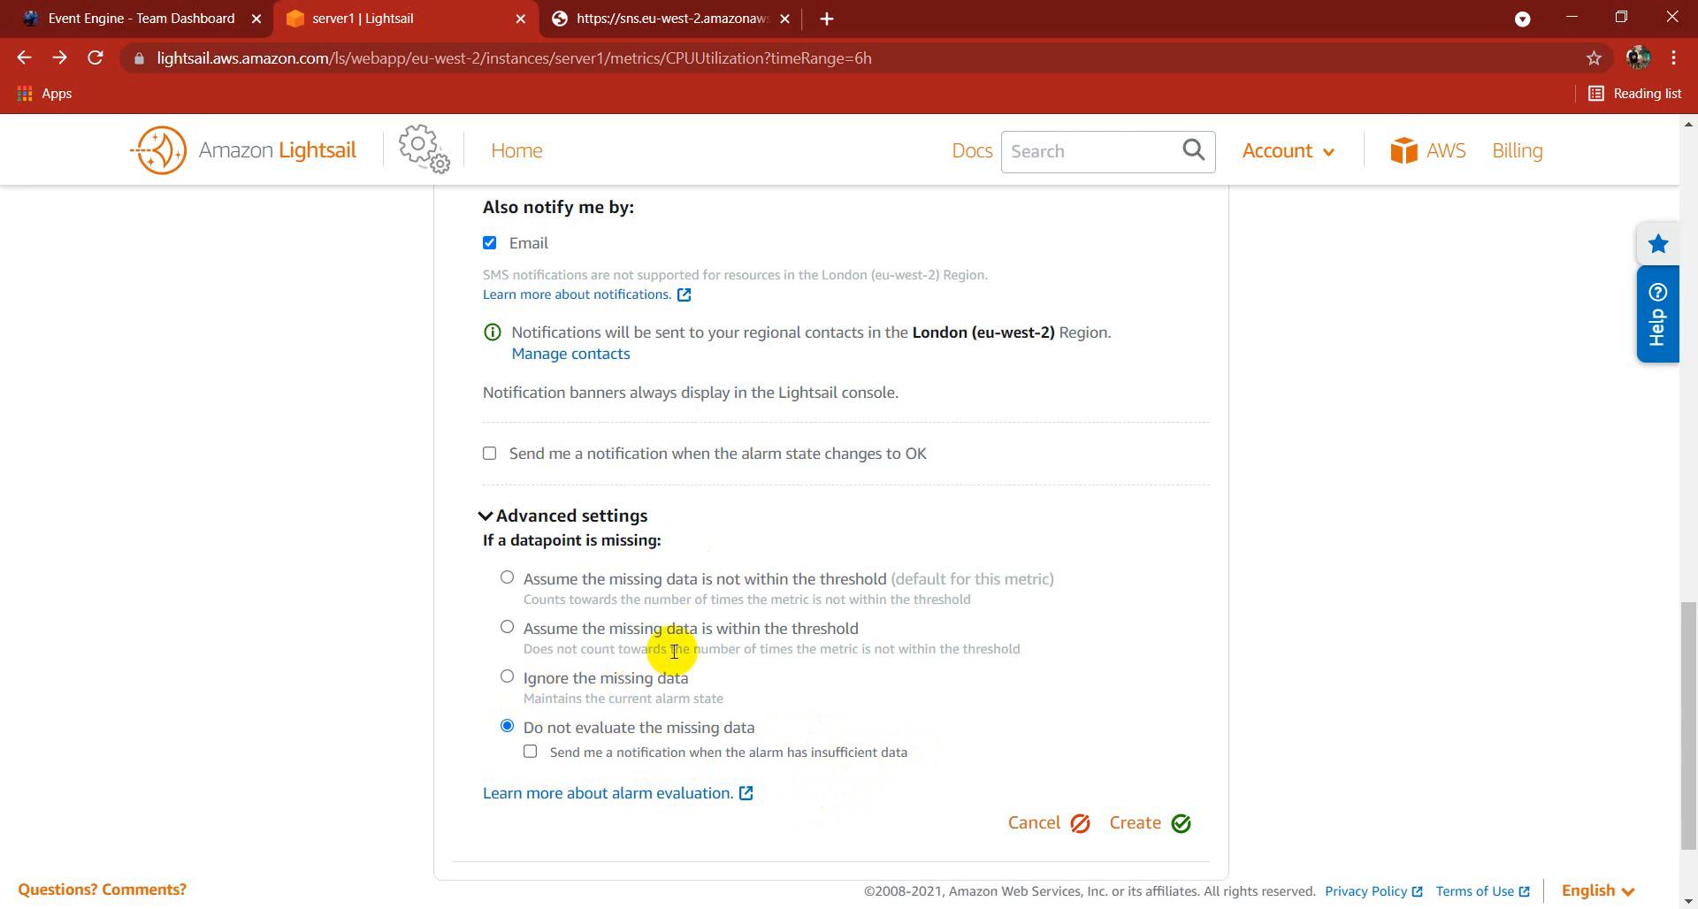
{"action": "scroll", "coordinate": [688, 580], "scroll_direction": "up", "scroll_amount": 4}
{"action": "scroll", "coordinate": [641, 442], "scroll_direction": "down", "scroll_amount": 5}
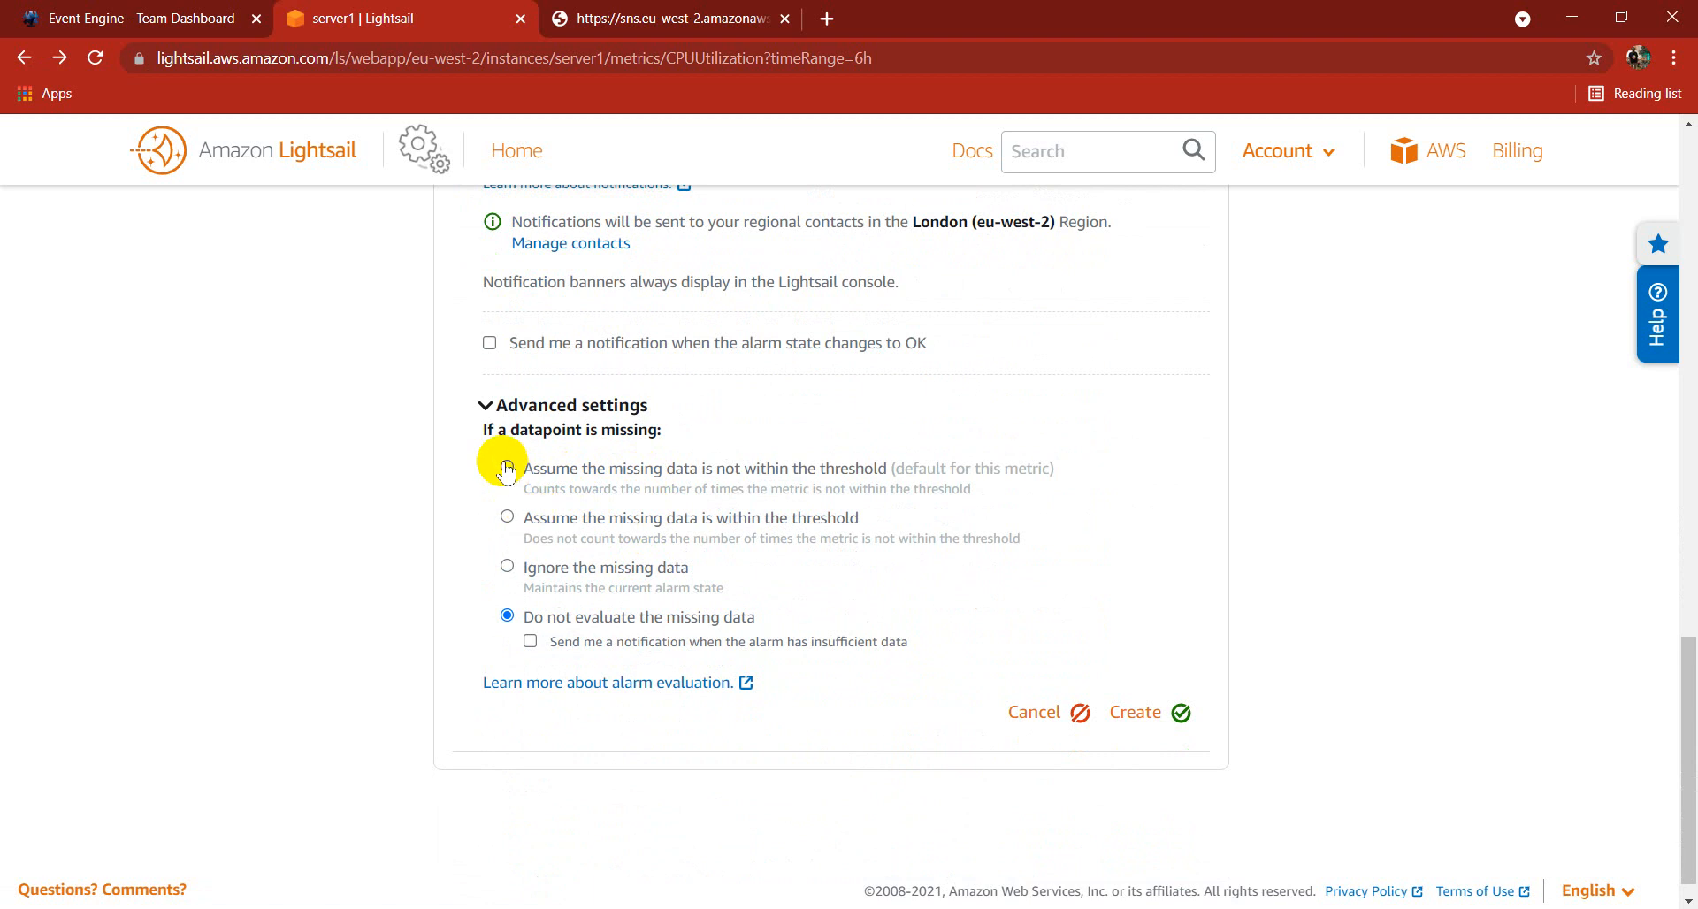
- Choose "Assume the missing data is not within the threshold" for missing datapoints and create the CPU utilization alarm
{"action": "left_click", "coordinate": [509, 471]}
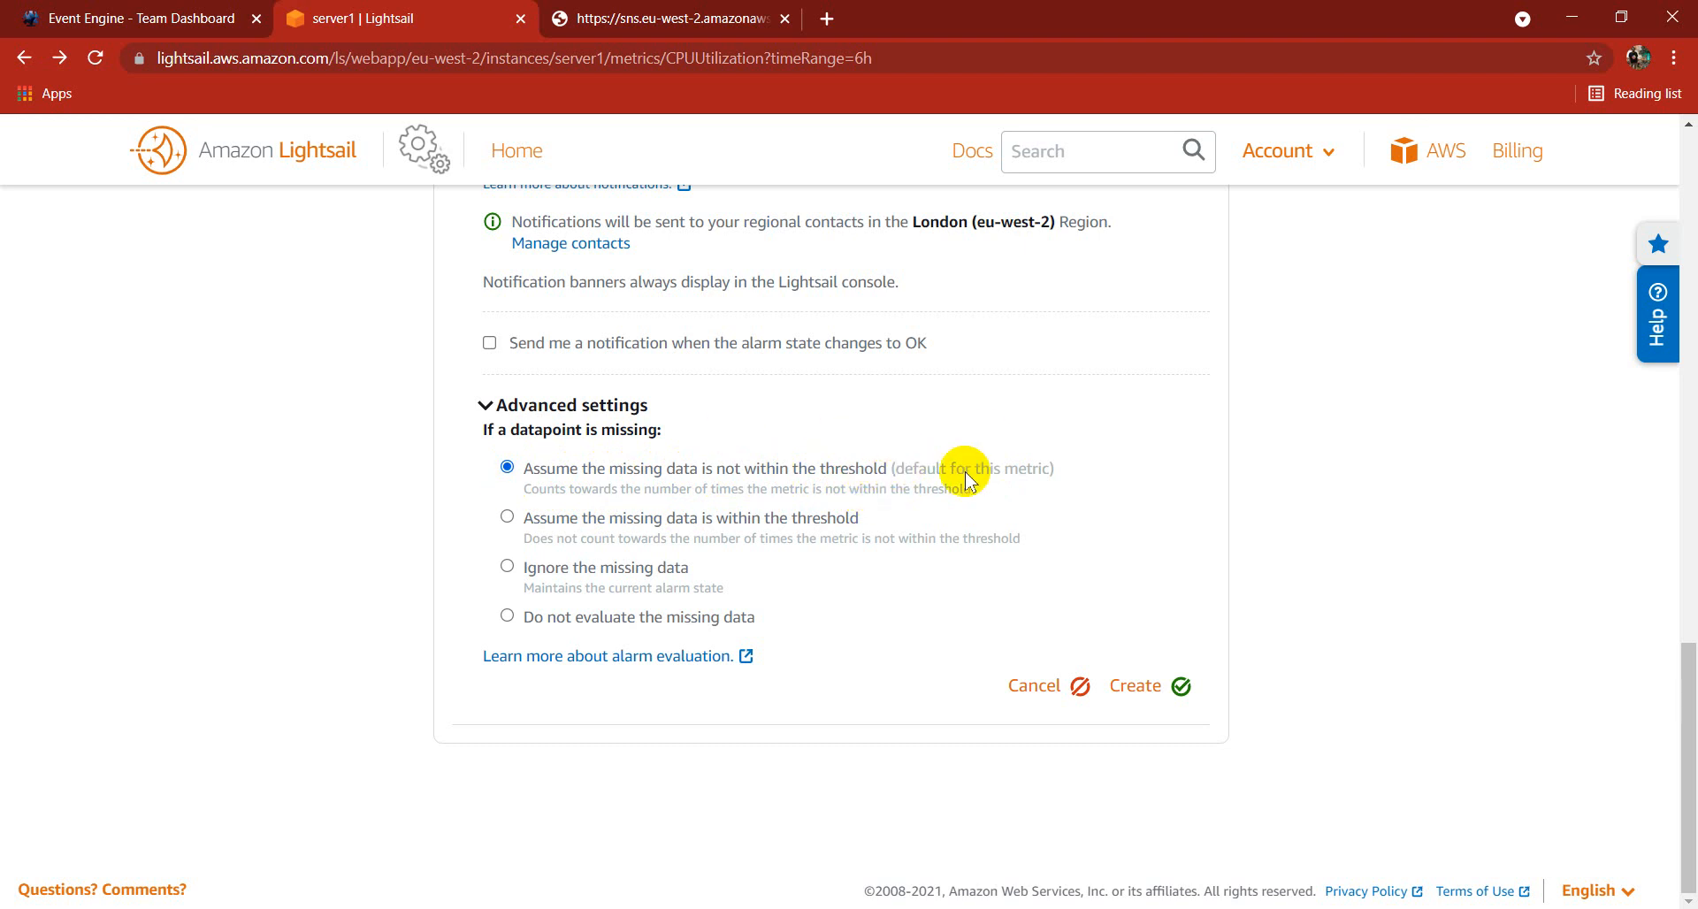
{"action": "scroll", "coordinate": [834, 565], "scroll_direction": "up", "scroll_amount": 1}
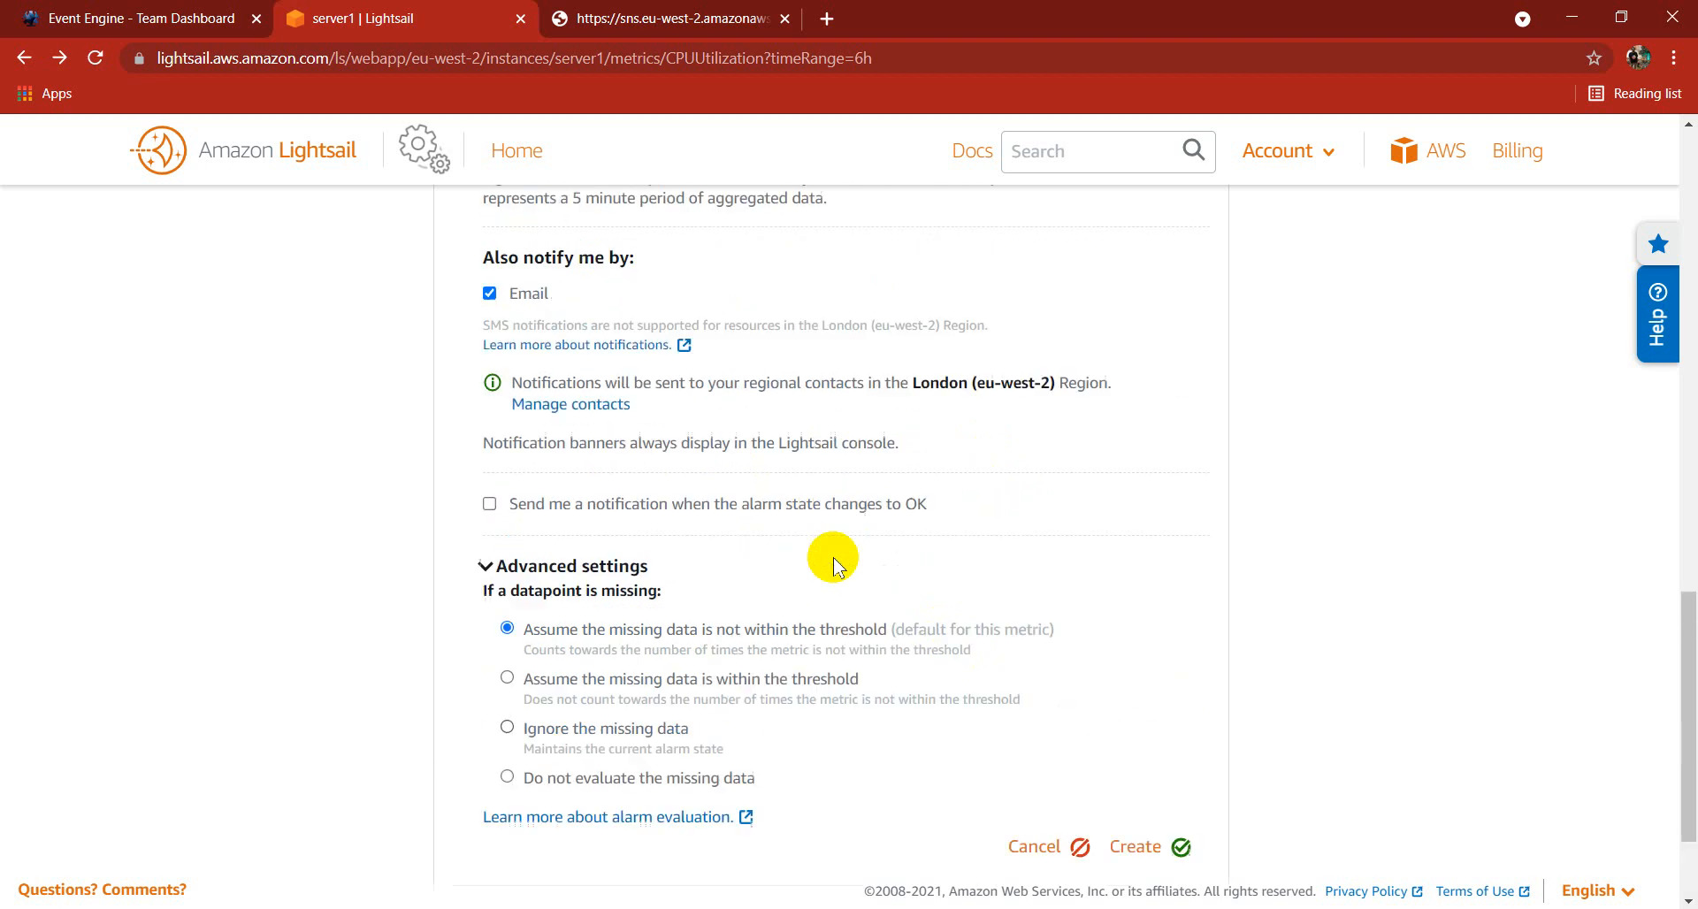
{"action": "scroll", "coordinate": [779, 619], "scroll_direction": "up", "scroll_amount": 5}
{"action": "scroll", "coordinate": [831, 655], "scroll_direction": "down", "scroll_amount": 5}
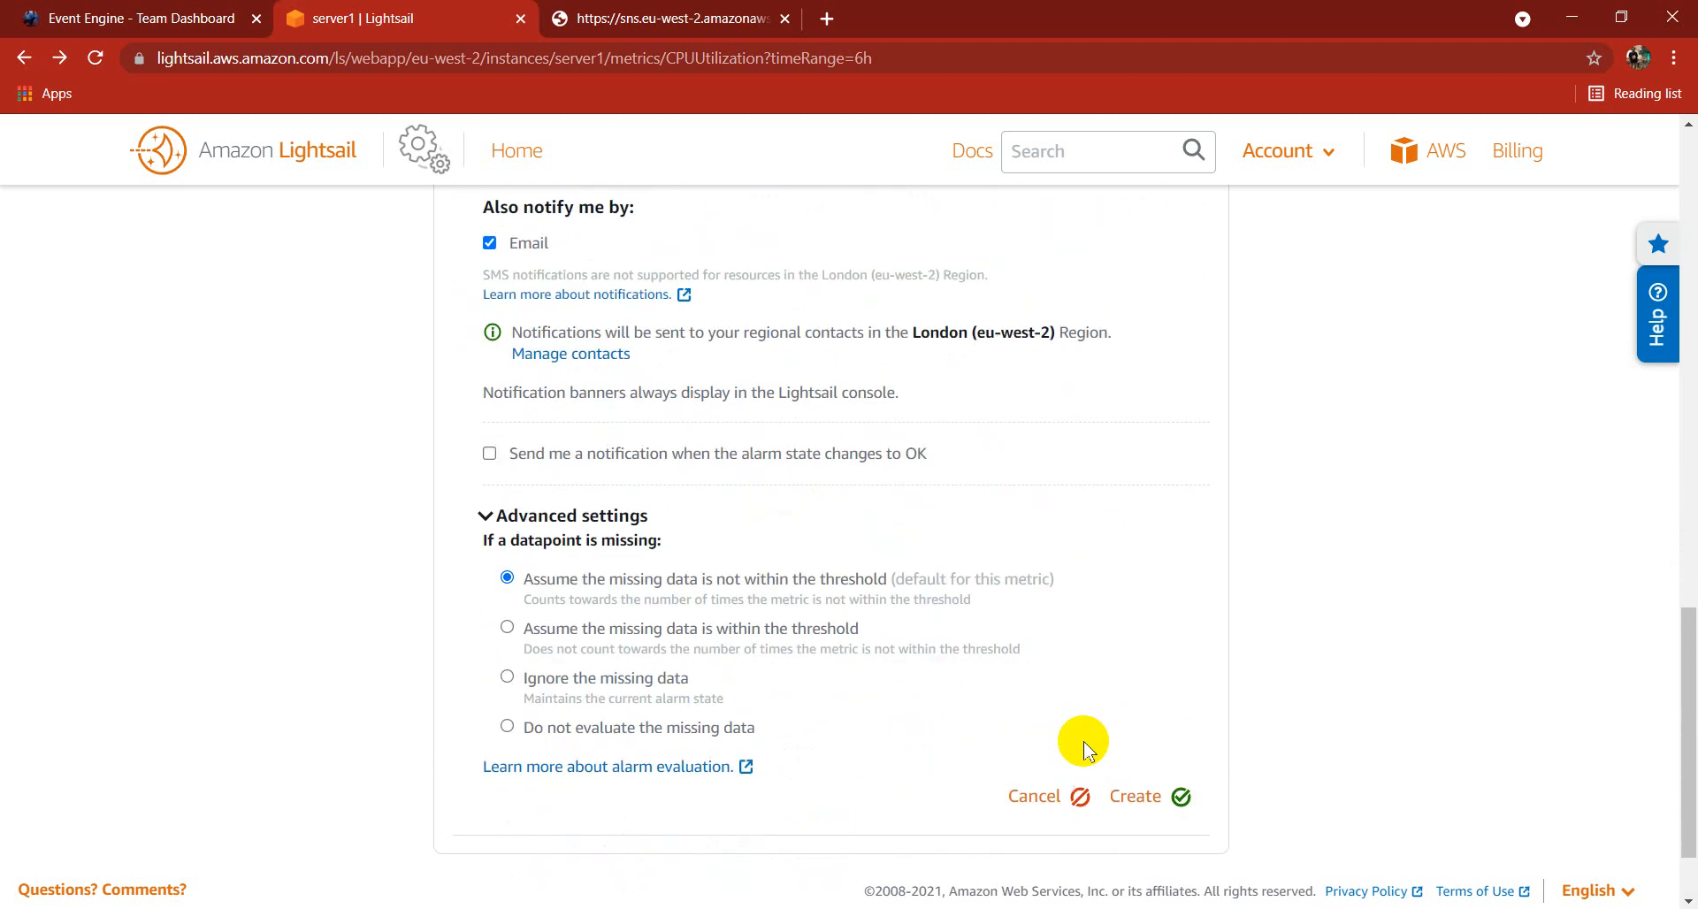
{"action": "left_click", "coordinate": [1154, 798]}
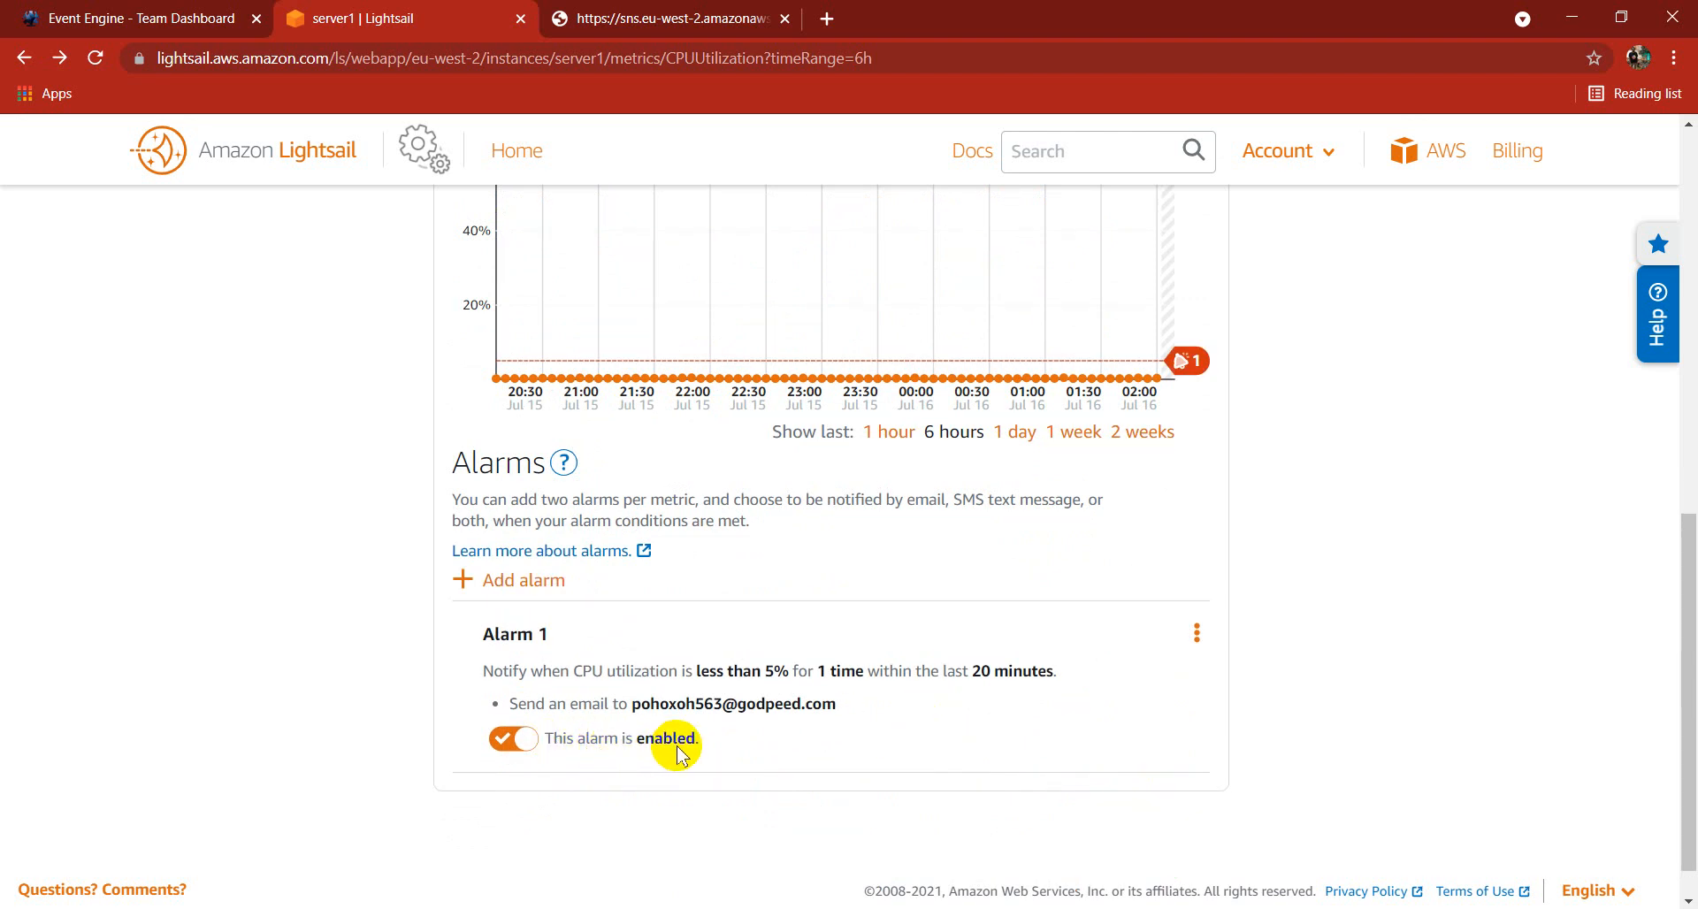
- Review Alarm 1's notification recipient, occurrence count and CPU utilization threshold
{"action": "left_click_drag", "start_coordinate": [627, 704], "coordinate": [895, 705]}
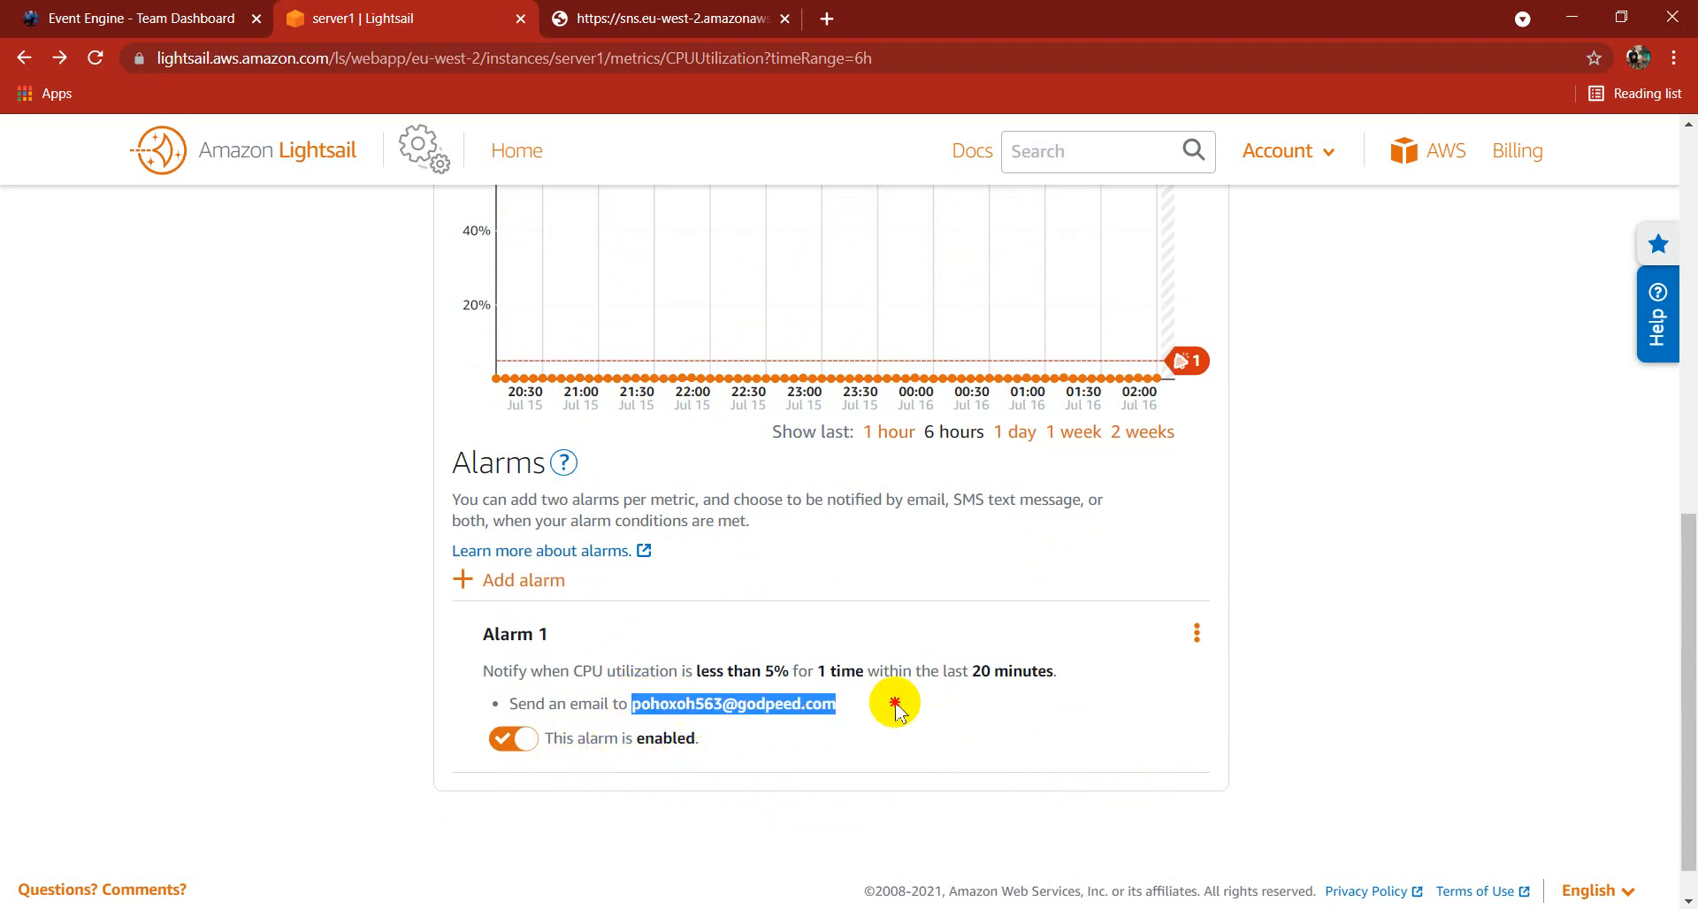
{"action": "left_click", "coordinate": [895, 705]}
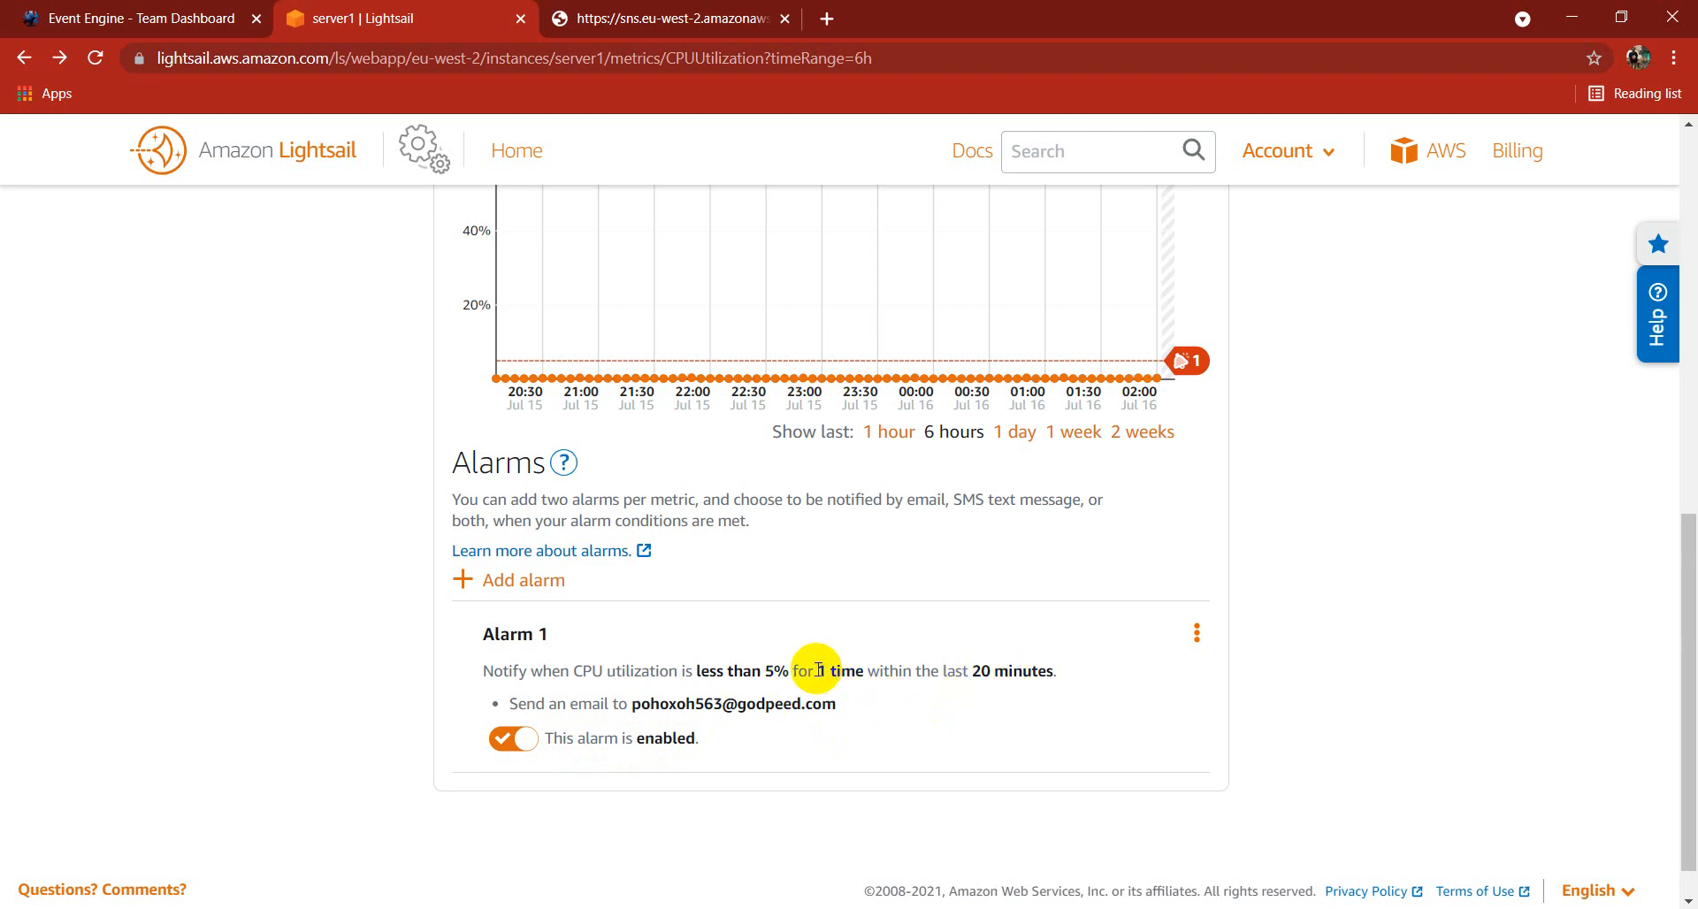
{"action": "left_click_drag", "start_coordinate": [815, 671], "coordinate": [879, 670]}
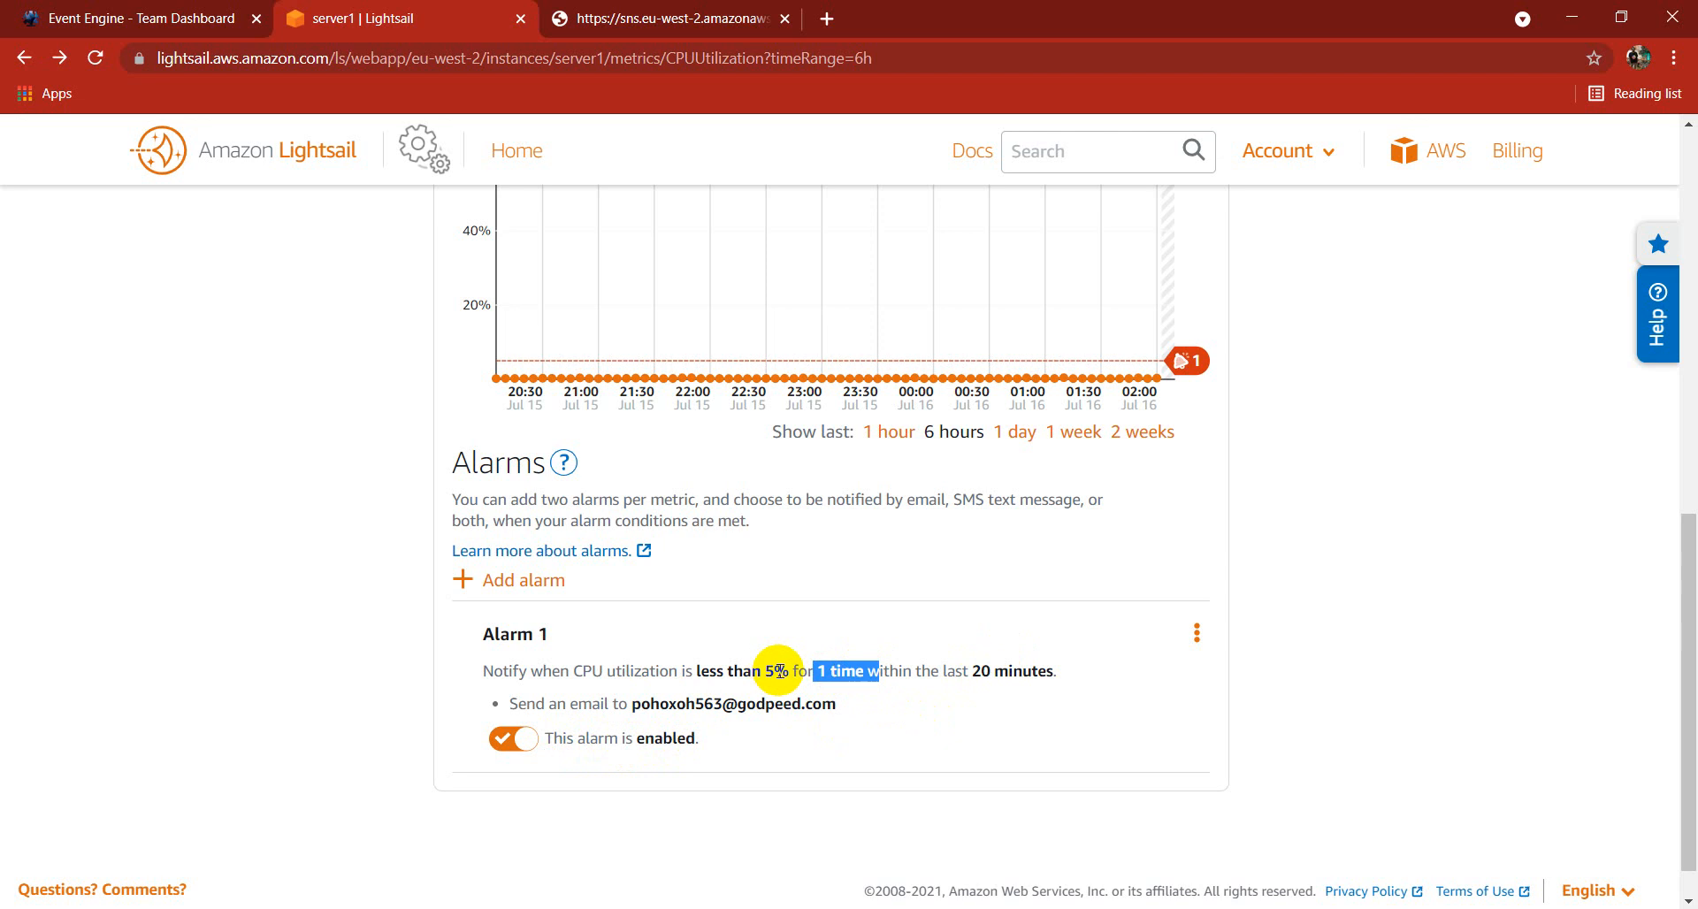
{"action": "left_click", "coordinate": [835, 662]}
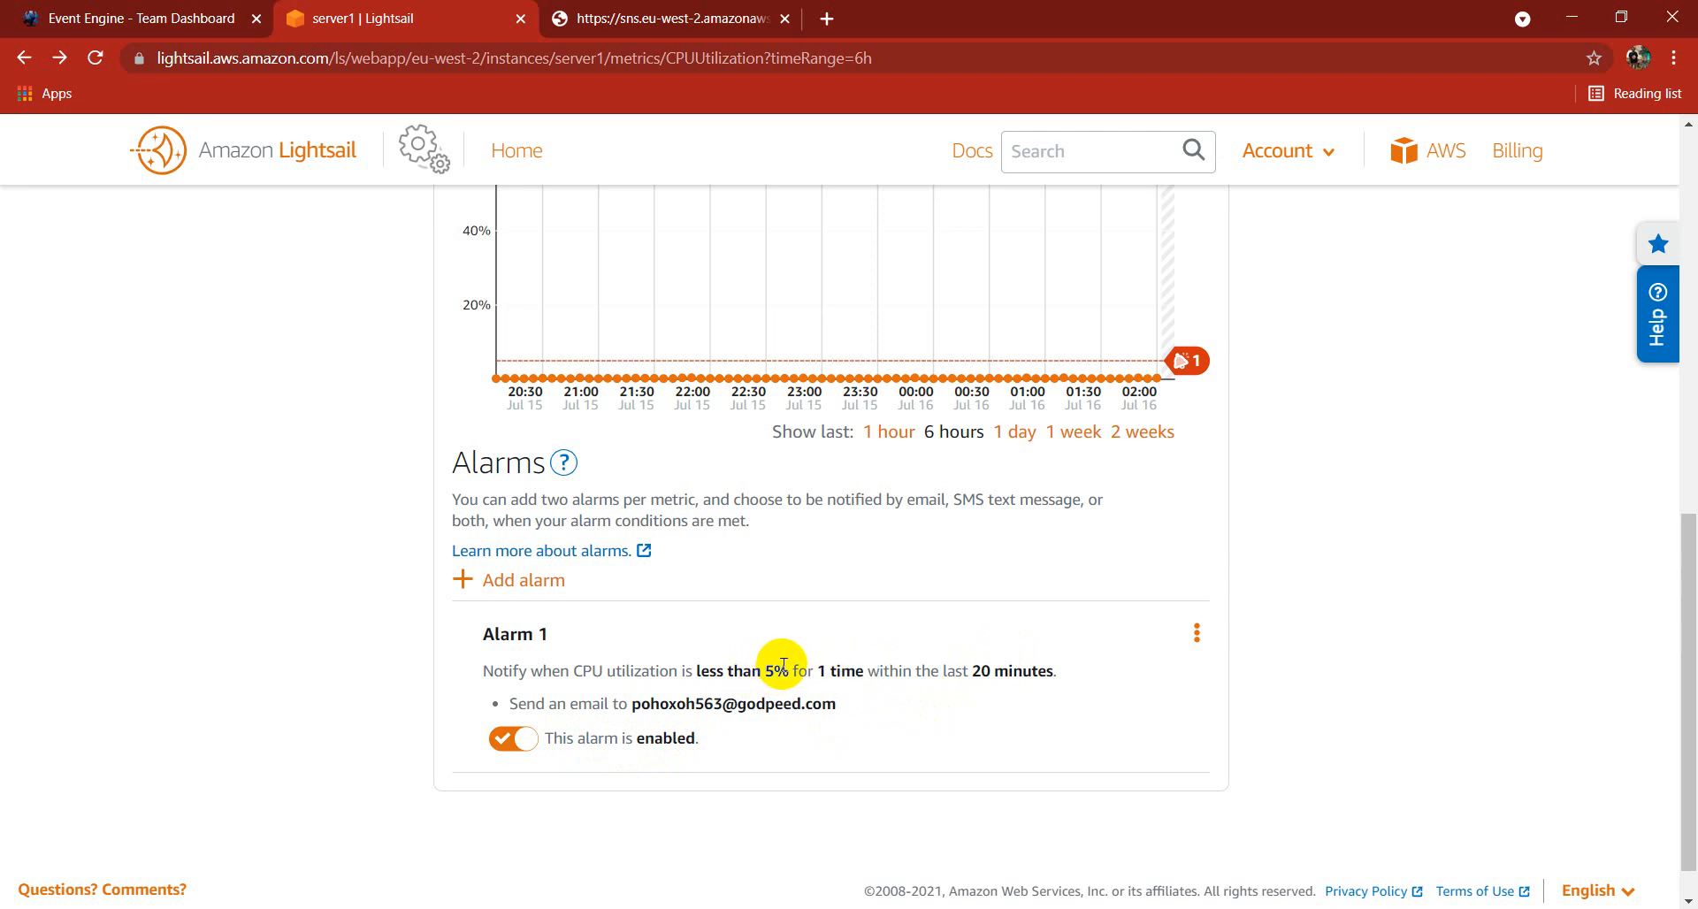
{"action": "left_click_drag", "start_coordinate": [782, 663], "coordinate": [702, 668]}
{"action": "left_click", "coordinate": [713, 665]}
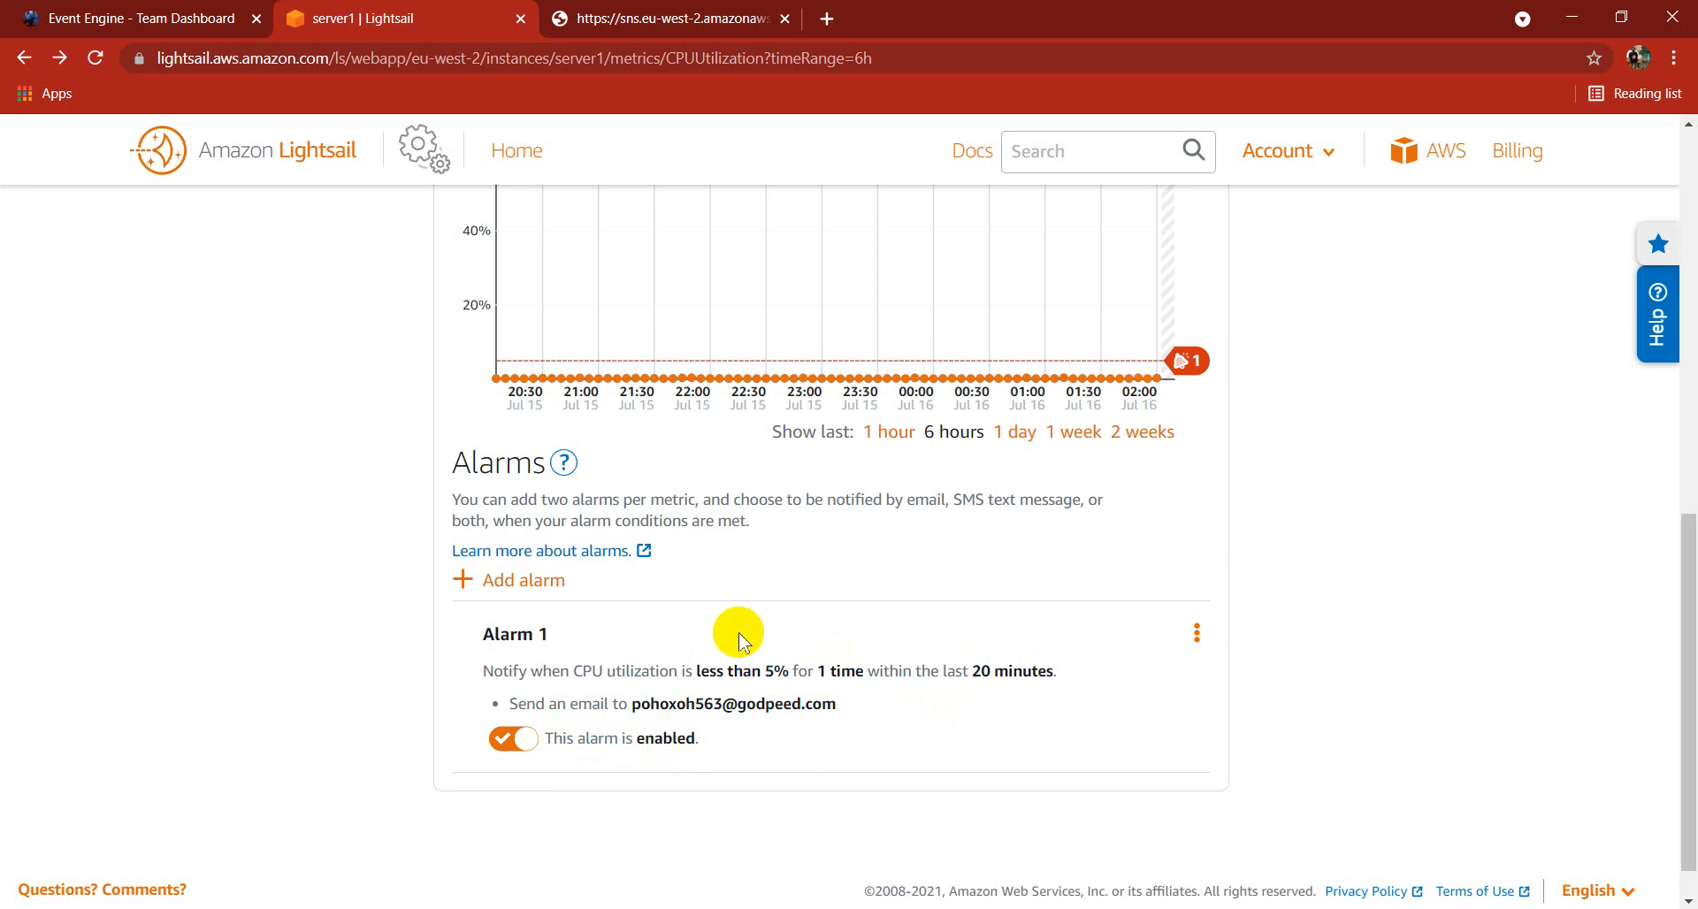
- Return to the Temp Mail inbox list and check for a new alarm email
{"action": "left_click", "coordinate": [666, 863]}
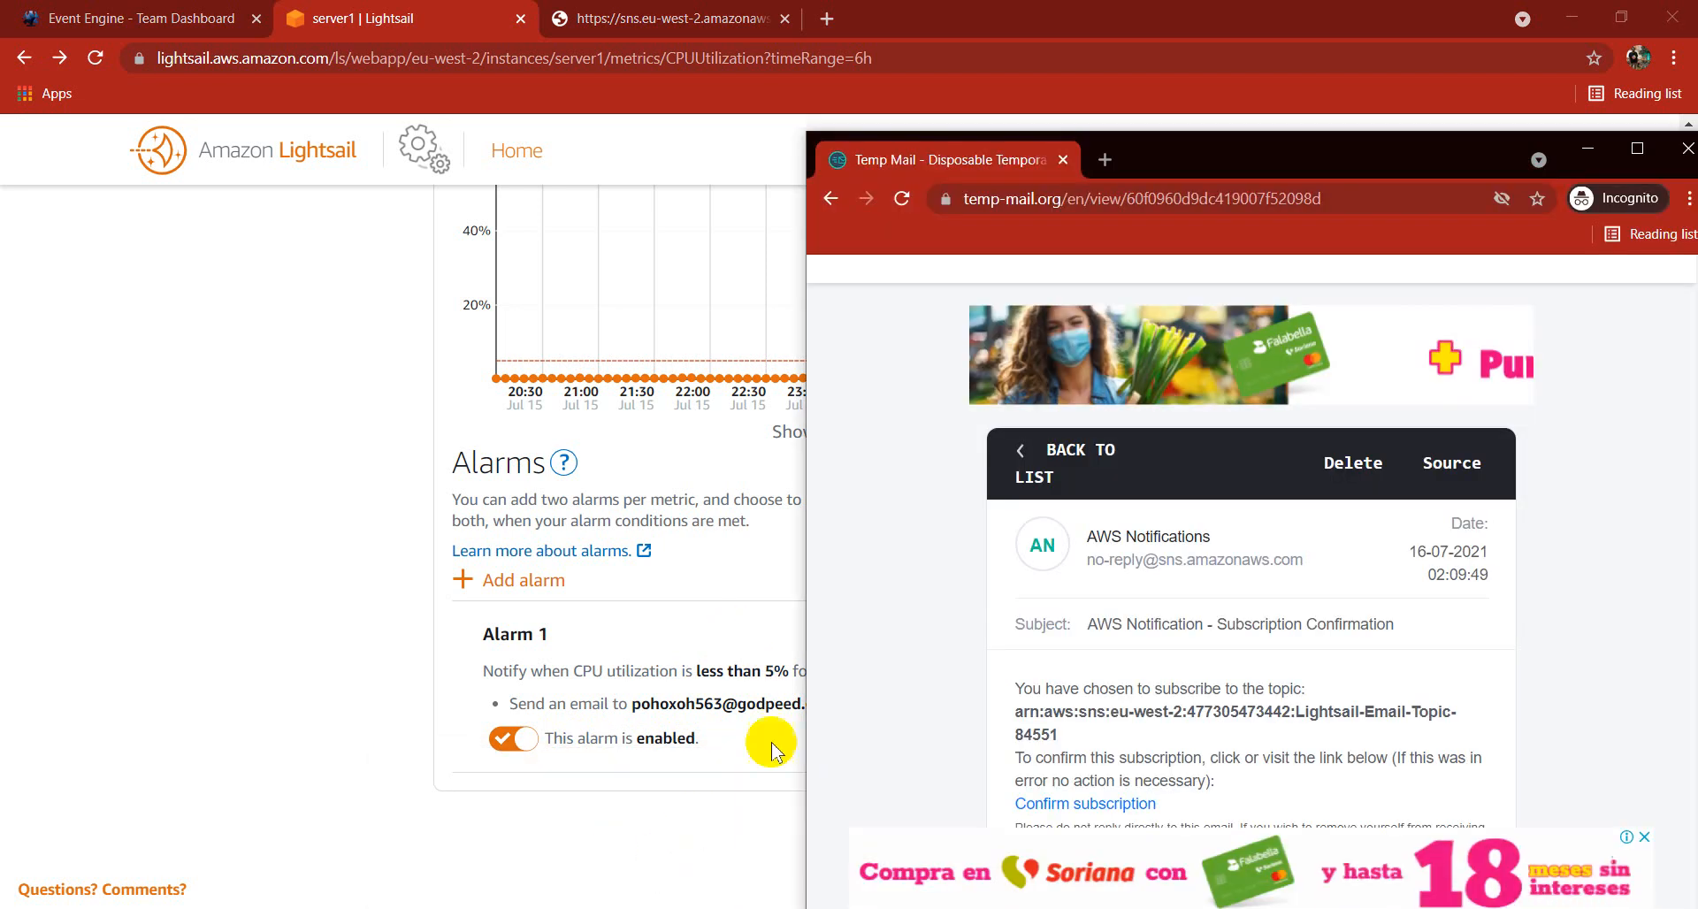
{"action": "scroll", "coordinate": [1097, 556], "scroll_direction": "down", "scroll_amount": 2}
{"action": "scroll", "coordinate": [1097, 556], "scroll_direction": "up", "scroll_amount": 1}
{"action": "left_click", "coordinate": [1019, 453]}
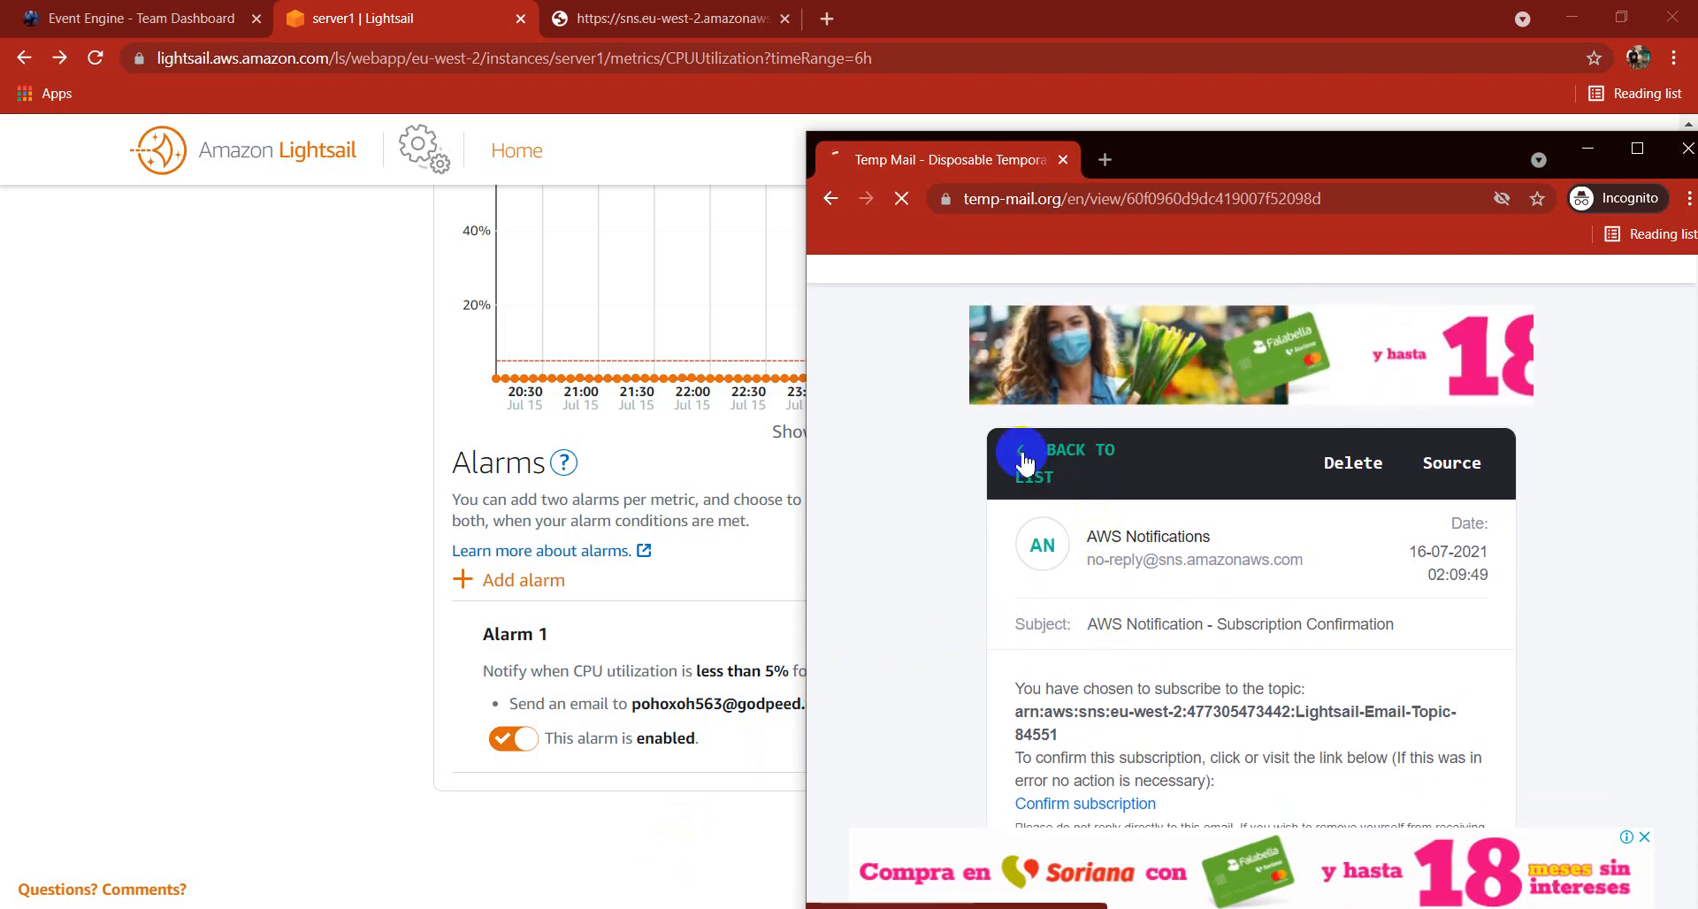
{"action": "scroll", "coordinate": [1220, 532], "scroll_direction": "down", "scroll_amount": 6}
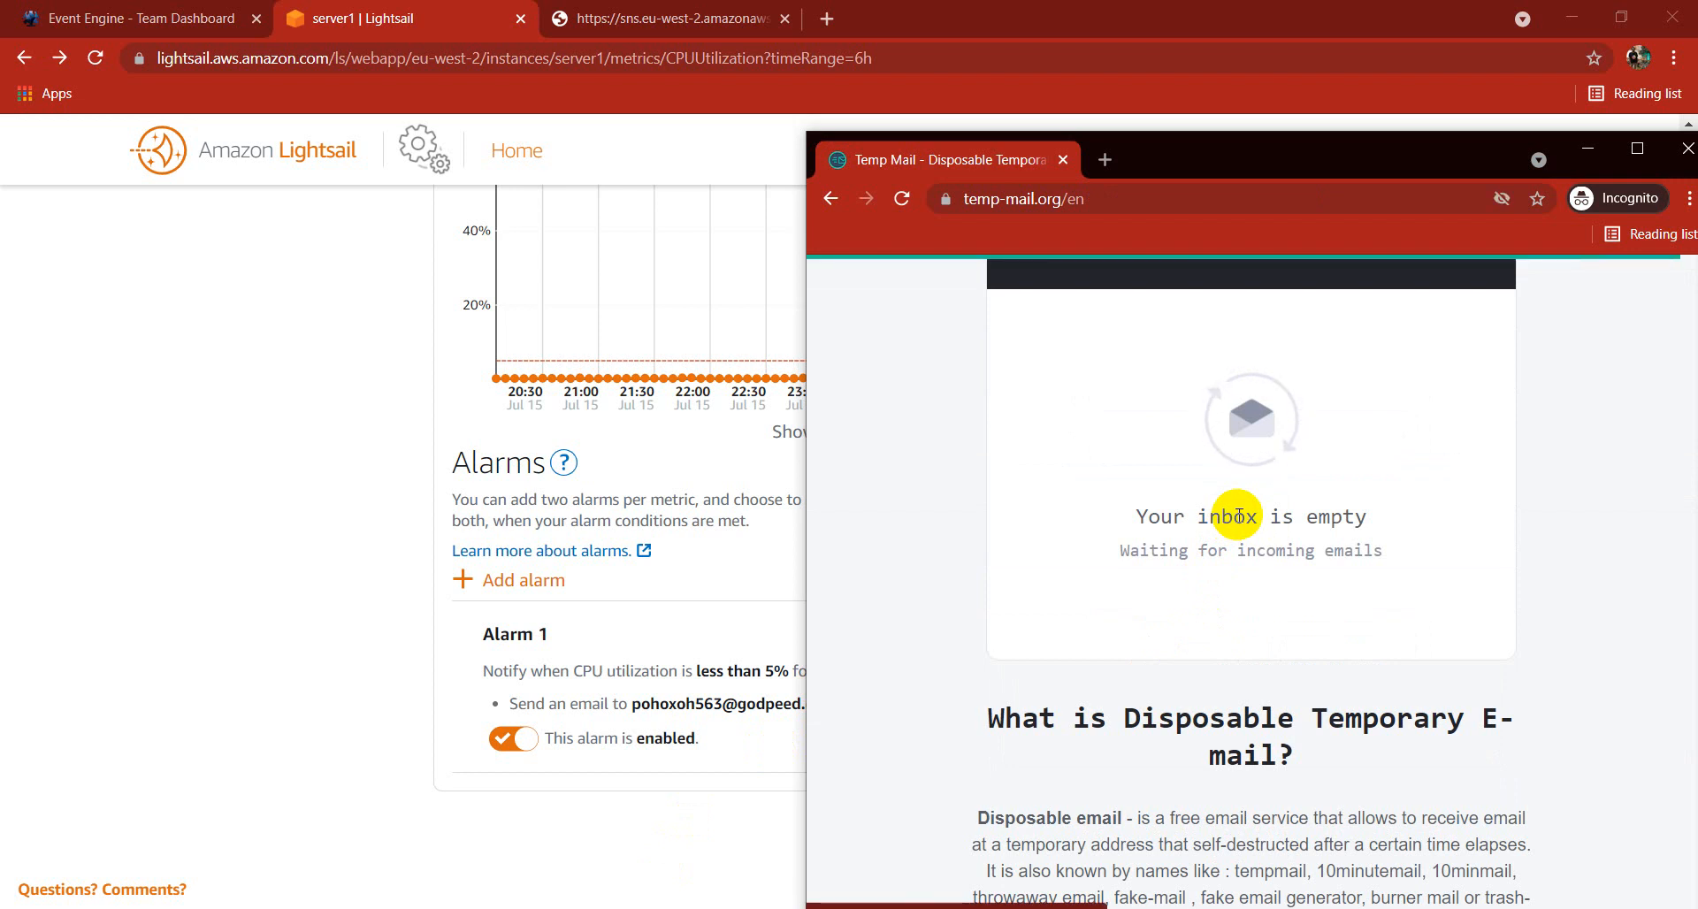
{"action": "scroll", "coordinate": [1238, 522], "scroll_direction": "up", "scroll_amount": 1}
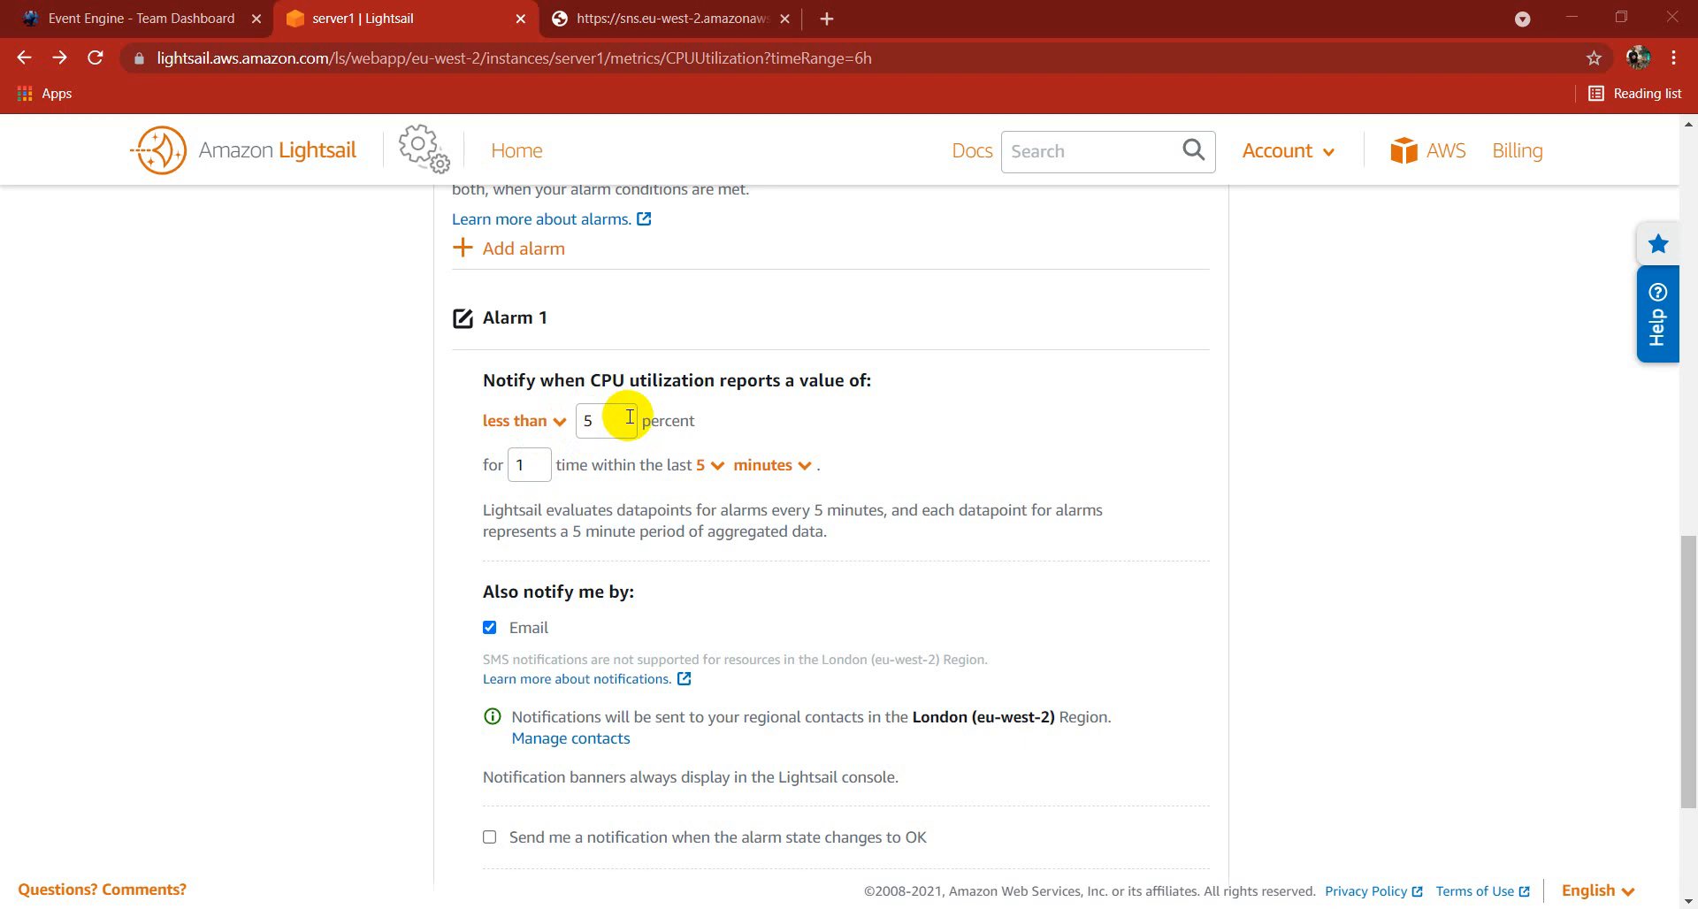
- Save Alarm 1 with the condition less than 5 percent, 1 time within the last 5 minutes
{"action": "scroll", "coordinate": [690, 549], "scroll_direction": "down", "scroll_amount": 2}
{"action": "left_click", "coordinate": [1142, 712]}
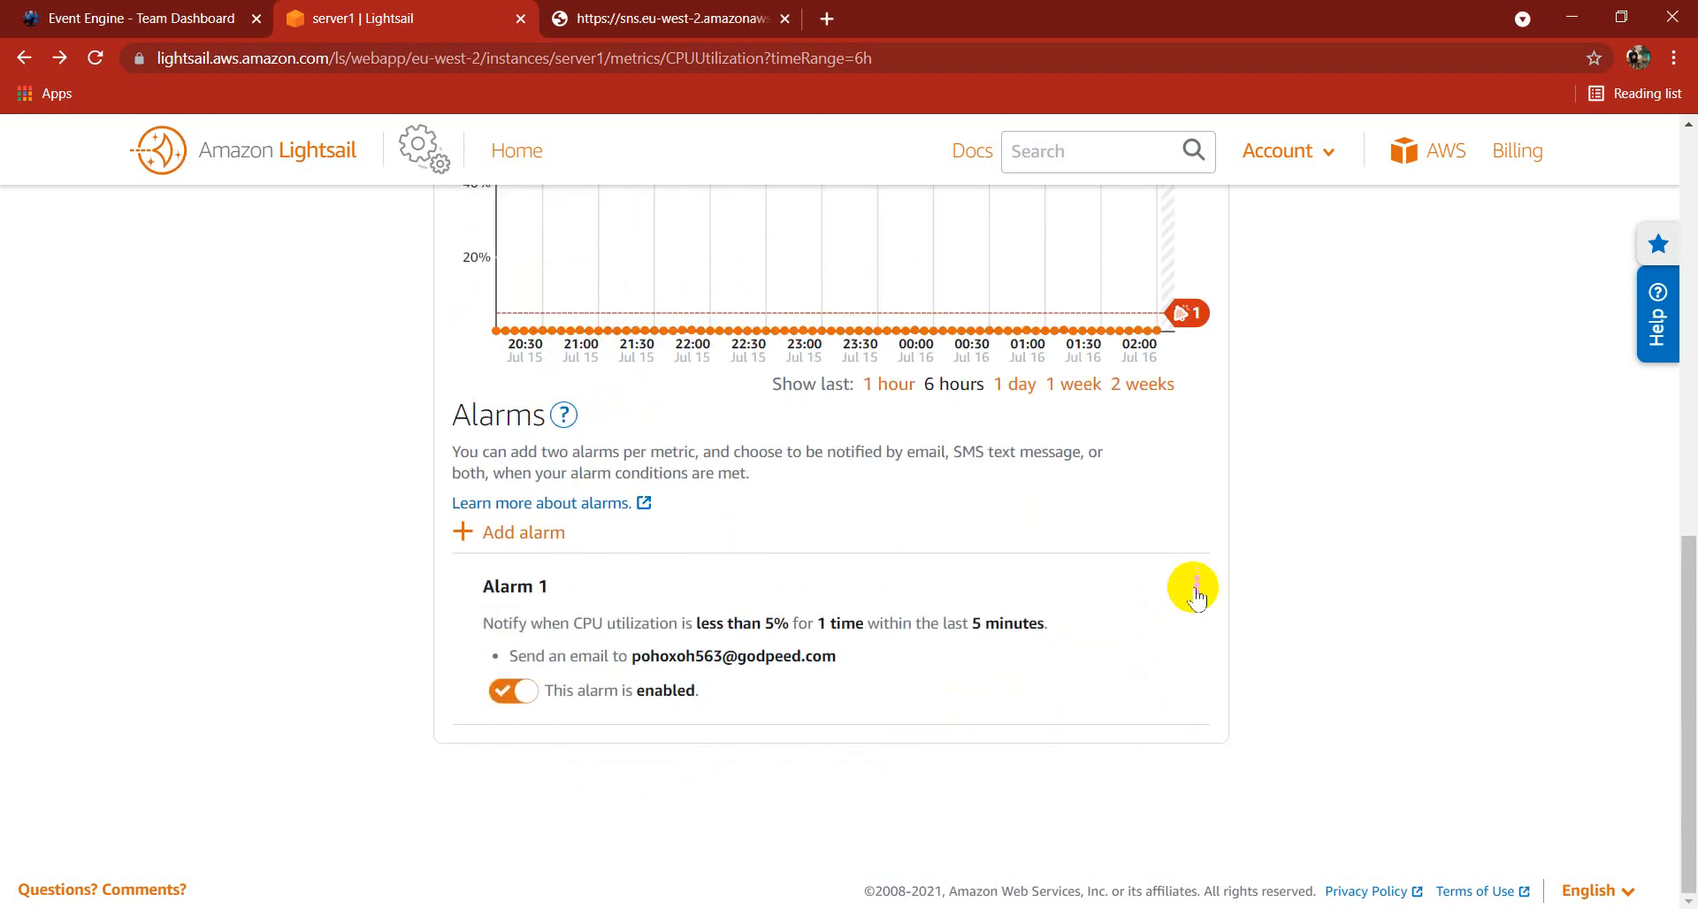
- Examine Alarm 1's available actions and time window, and the CPU utilization notification on the server1 page
{"action": "left_click", "coordinate": [1197, 589]}
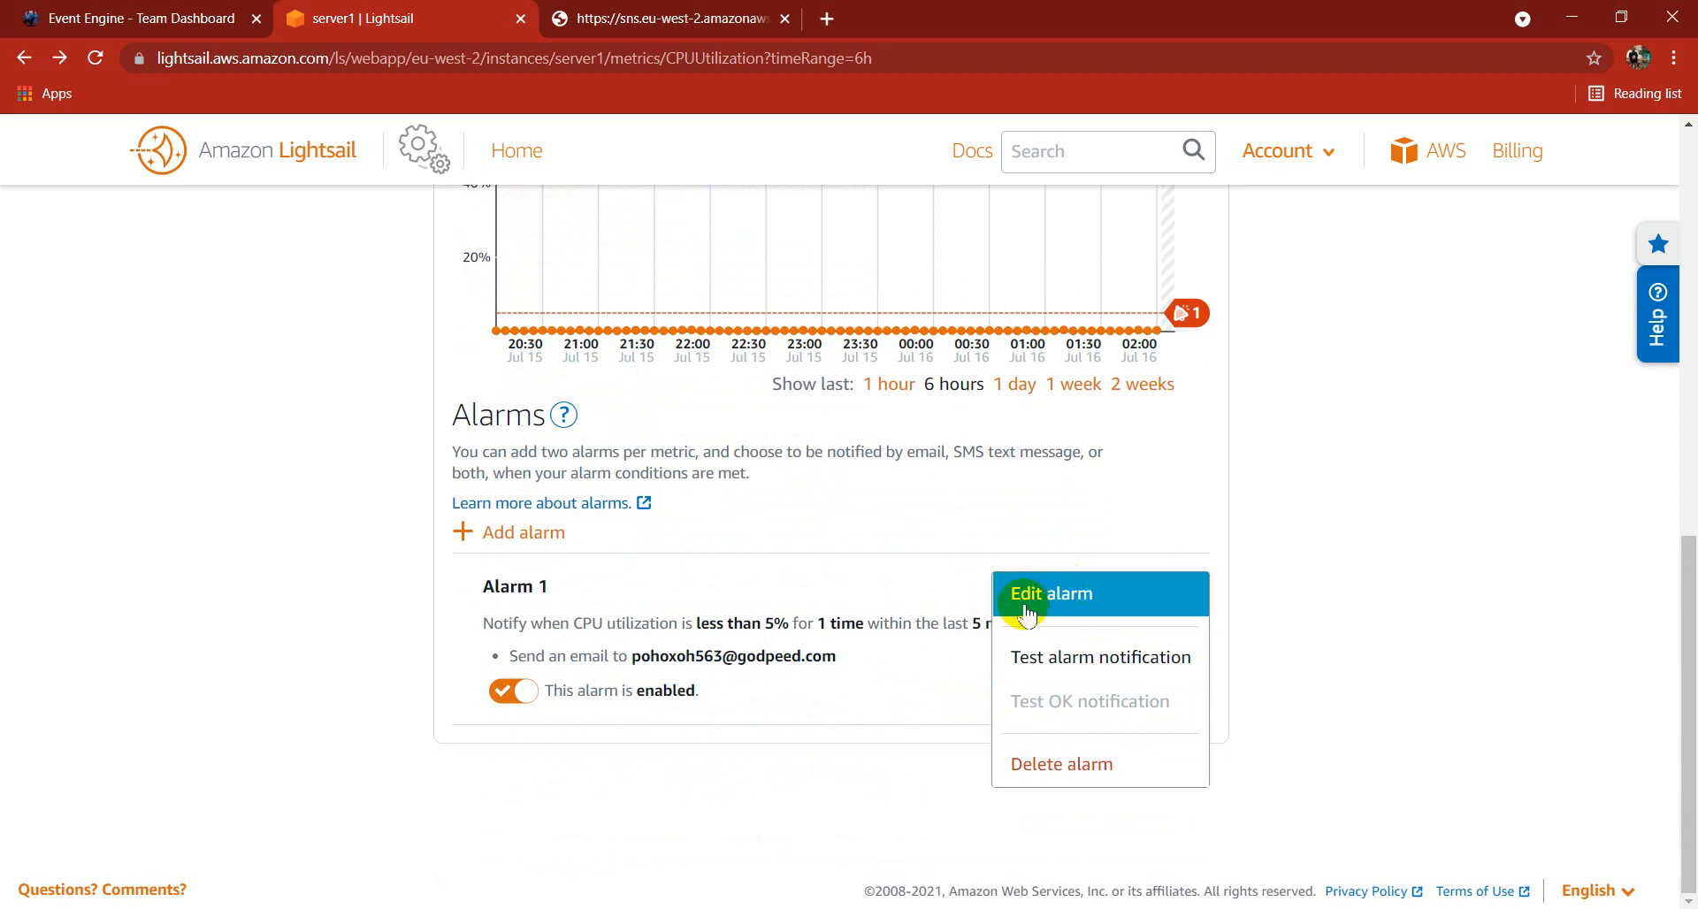
{"action": "left_click", "coordinate": [924, 563]}
{"action": "left_click_drag", "start_coordinate": [971, 625], "coordinate": [1037, 624]}
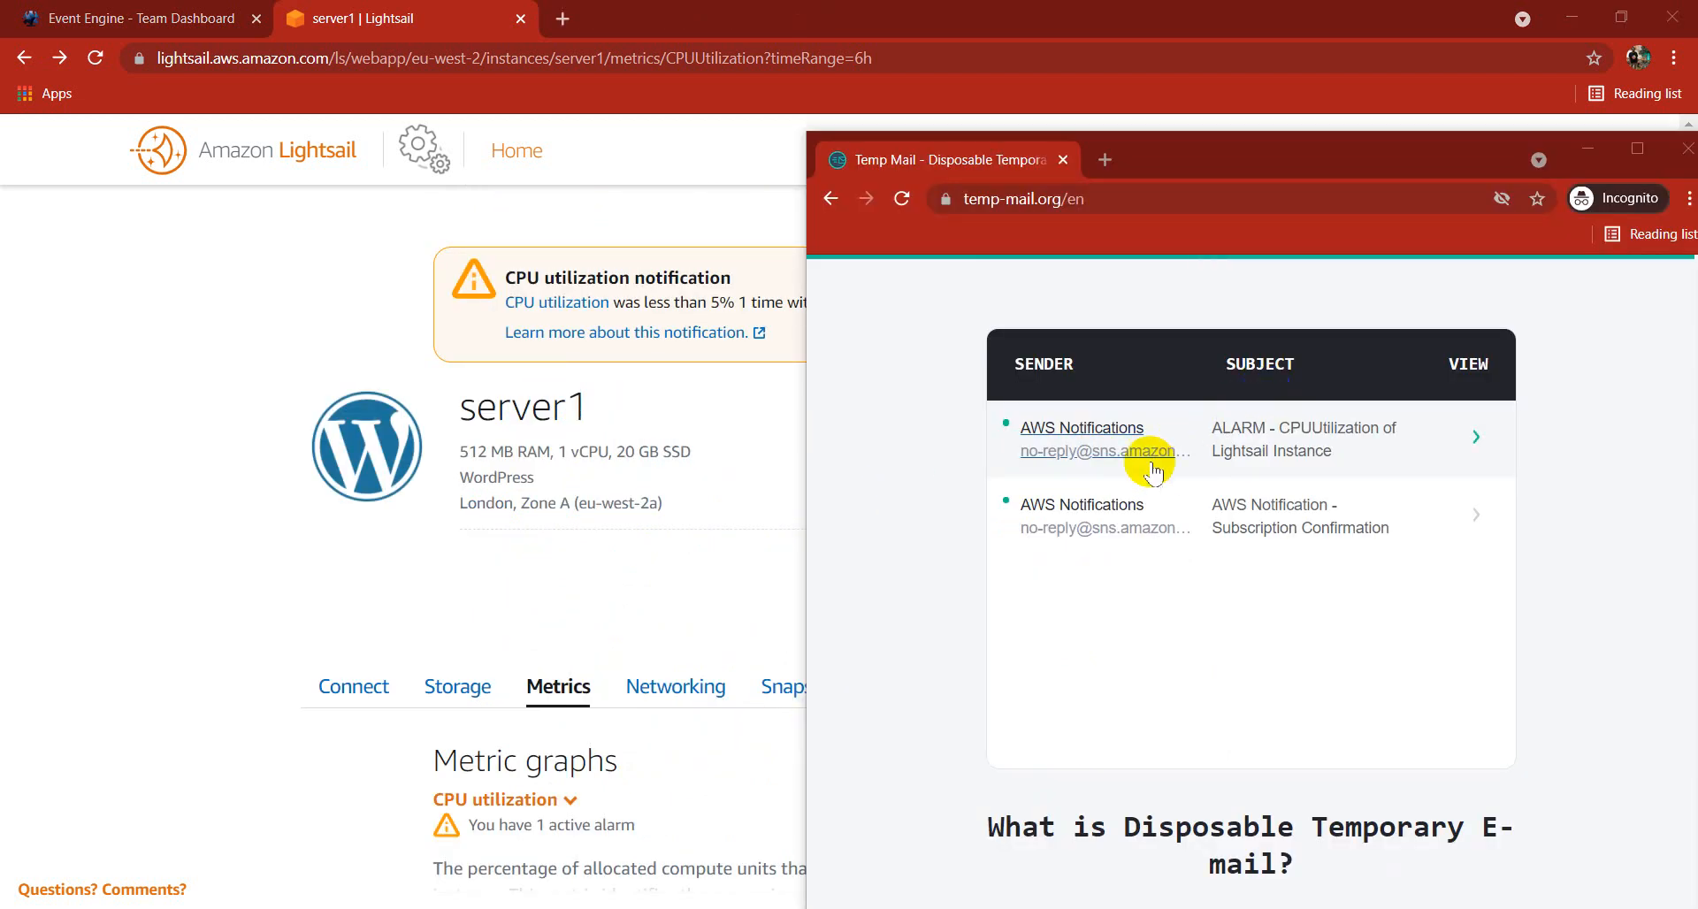
{"action": "left_click", "coordinate": [734, 248]}
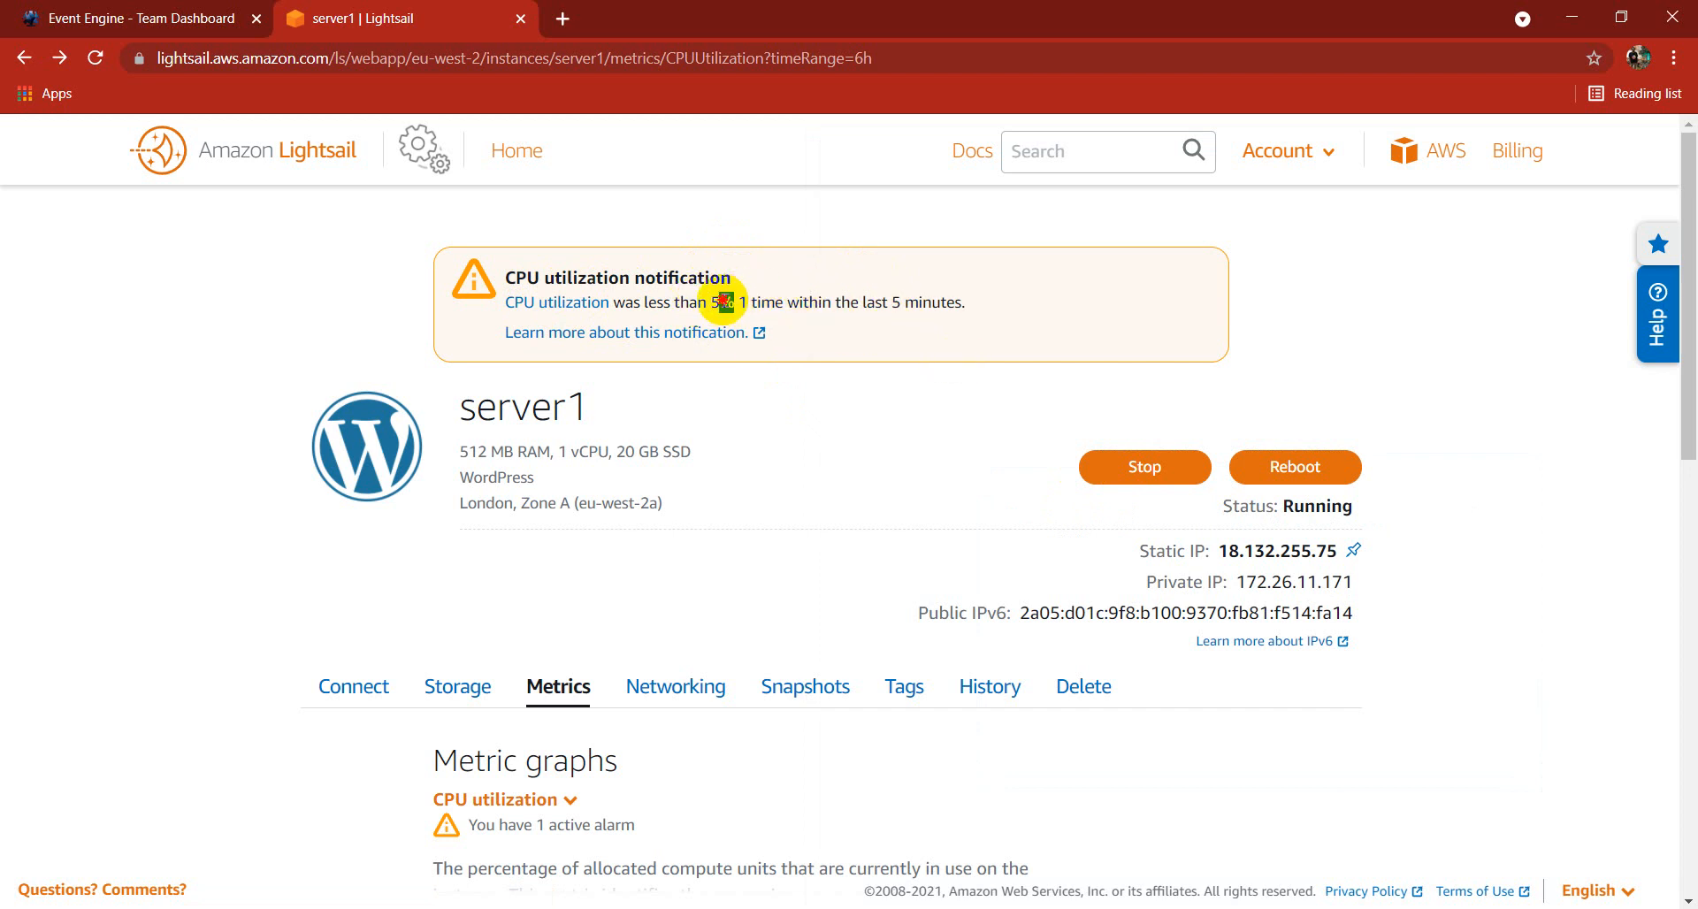
- Review the CPU utilization notification, the average CPU utilization graph's datapoints and Alarm 1's settings
{"action": "left_click_drag", "start_coordinate": [724, 302], "coordinate": [586, 304]}
{"action": "scroll", "coordinate": [761, 511], "scroll_direction": "down", "scroll_amount": 7}
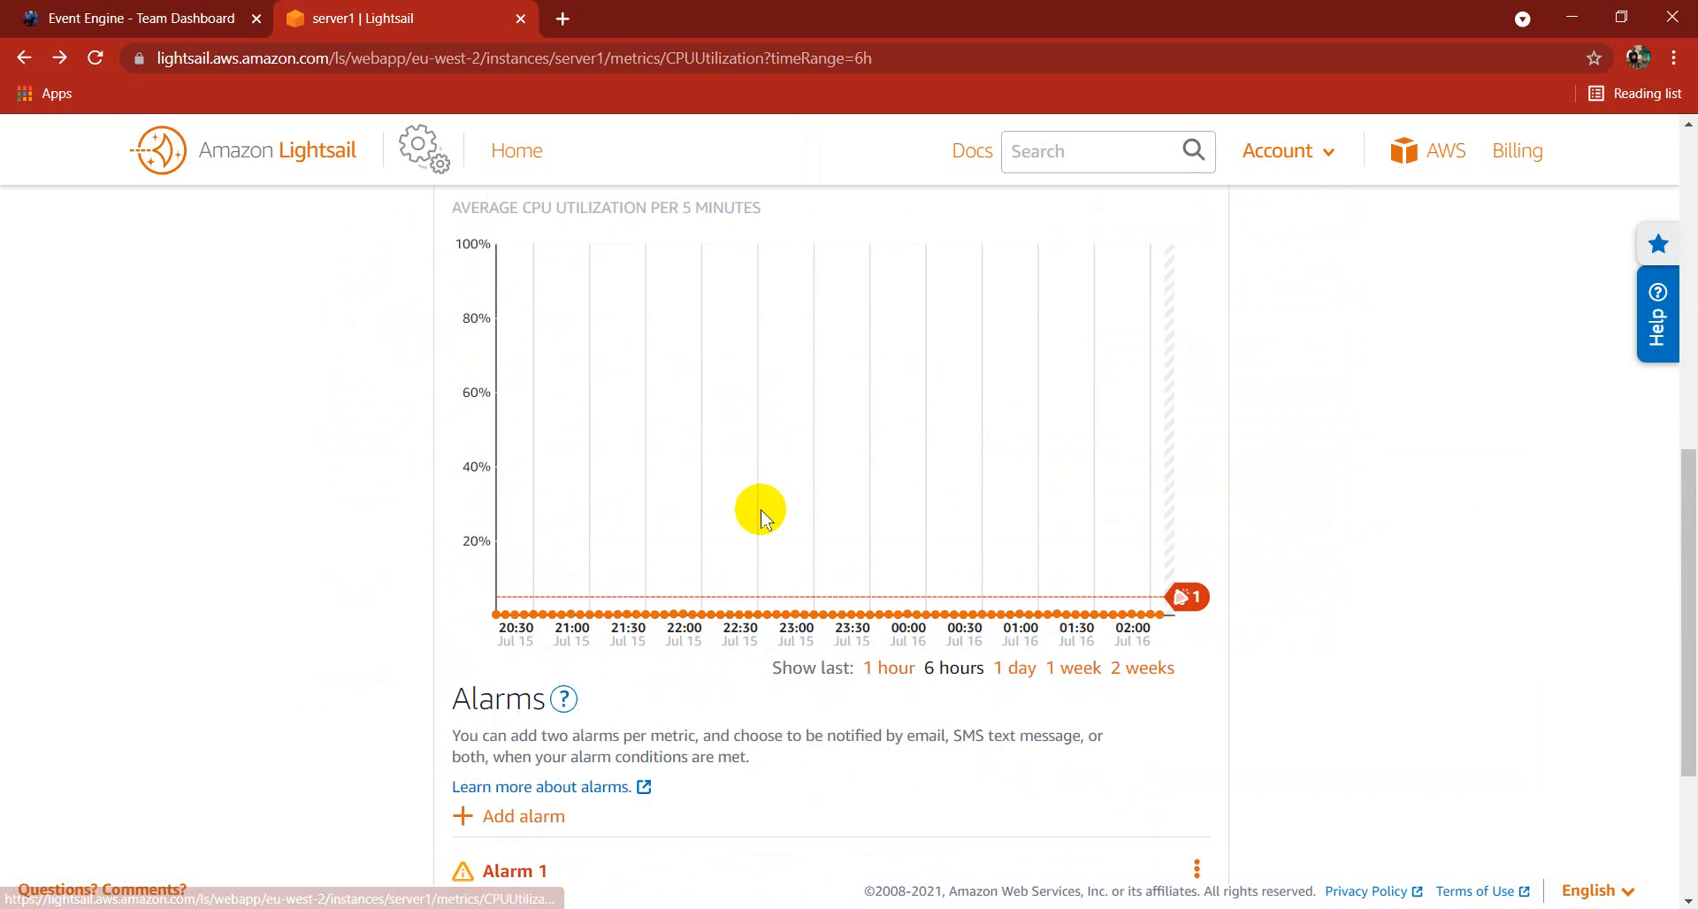
{"action": "mouse_move", "coordinate": [589, 612]}
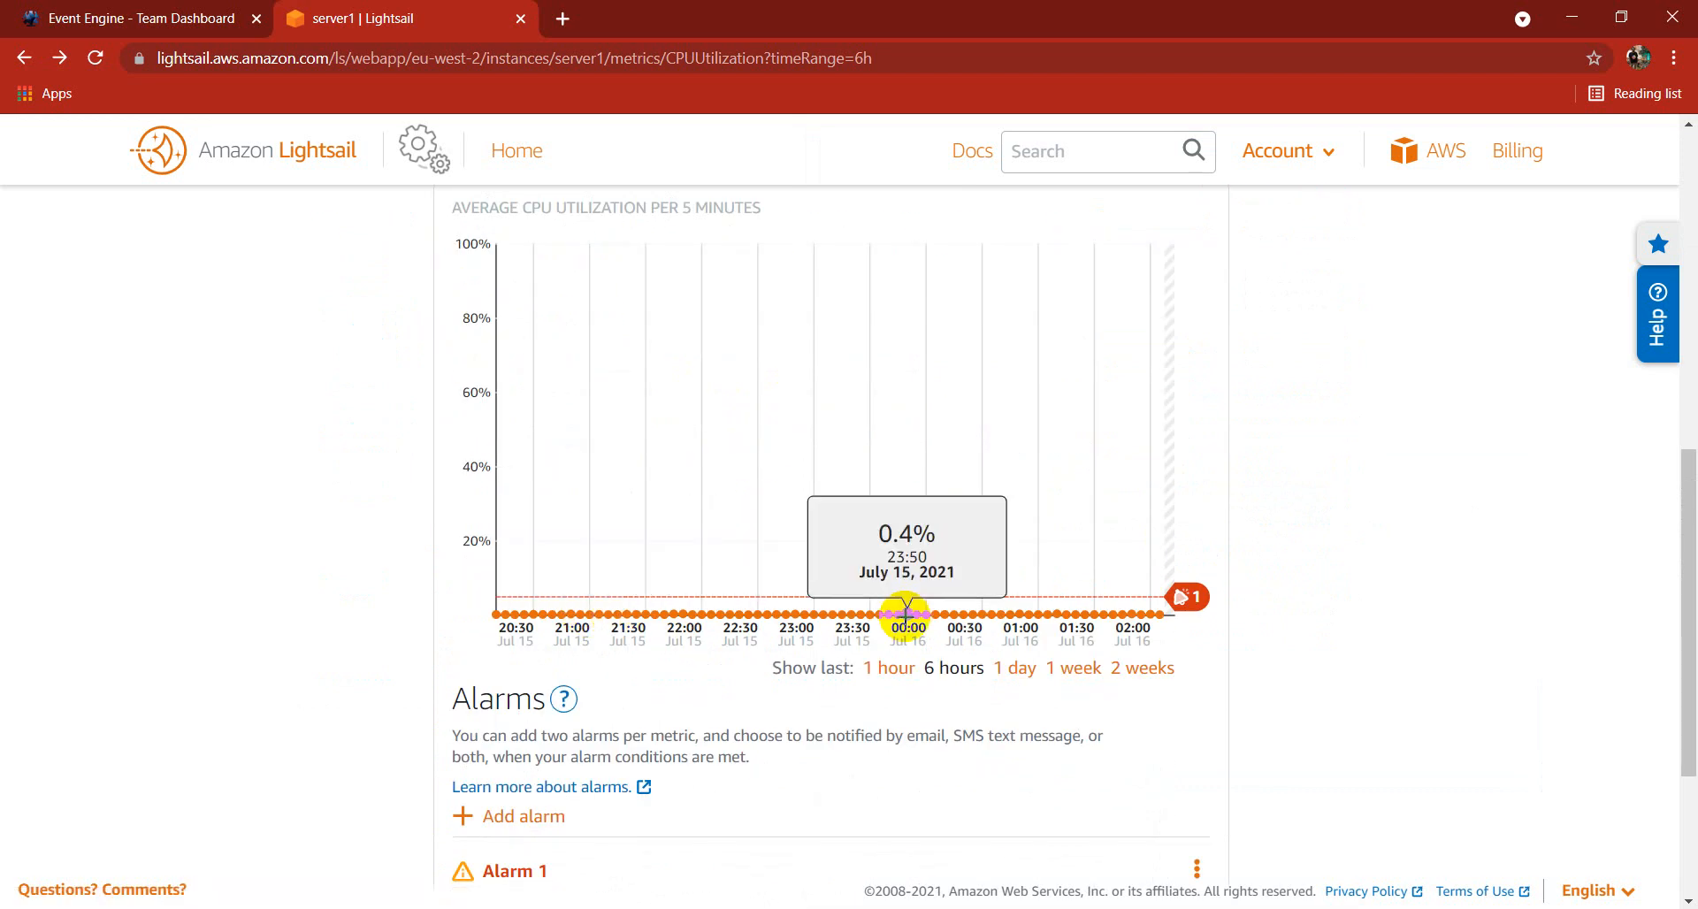
{"action": "scroll", "coordinate": [906, 612], "scroll_direction": "down", "scroll_amount": 3}
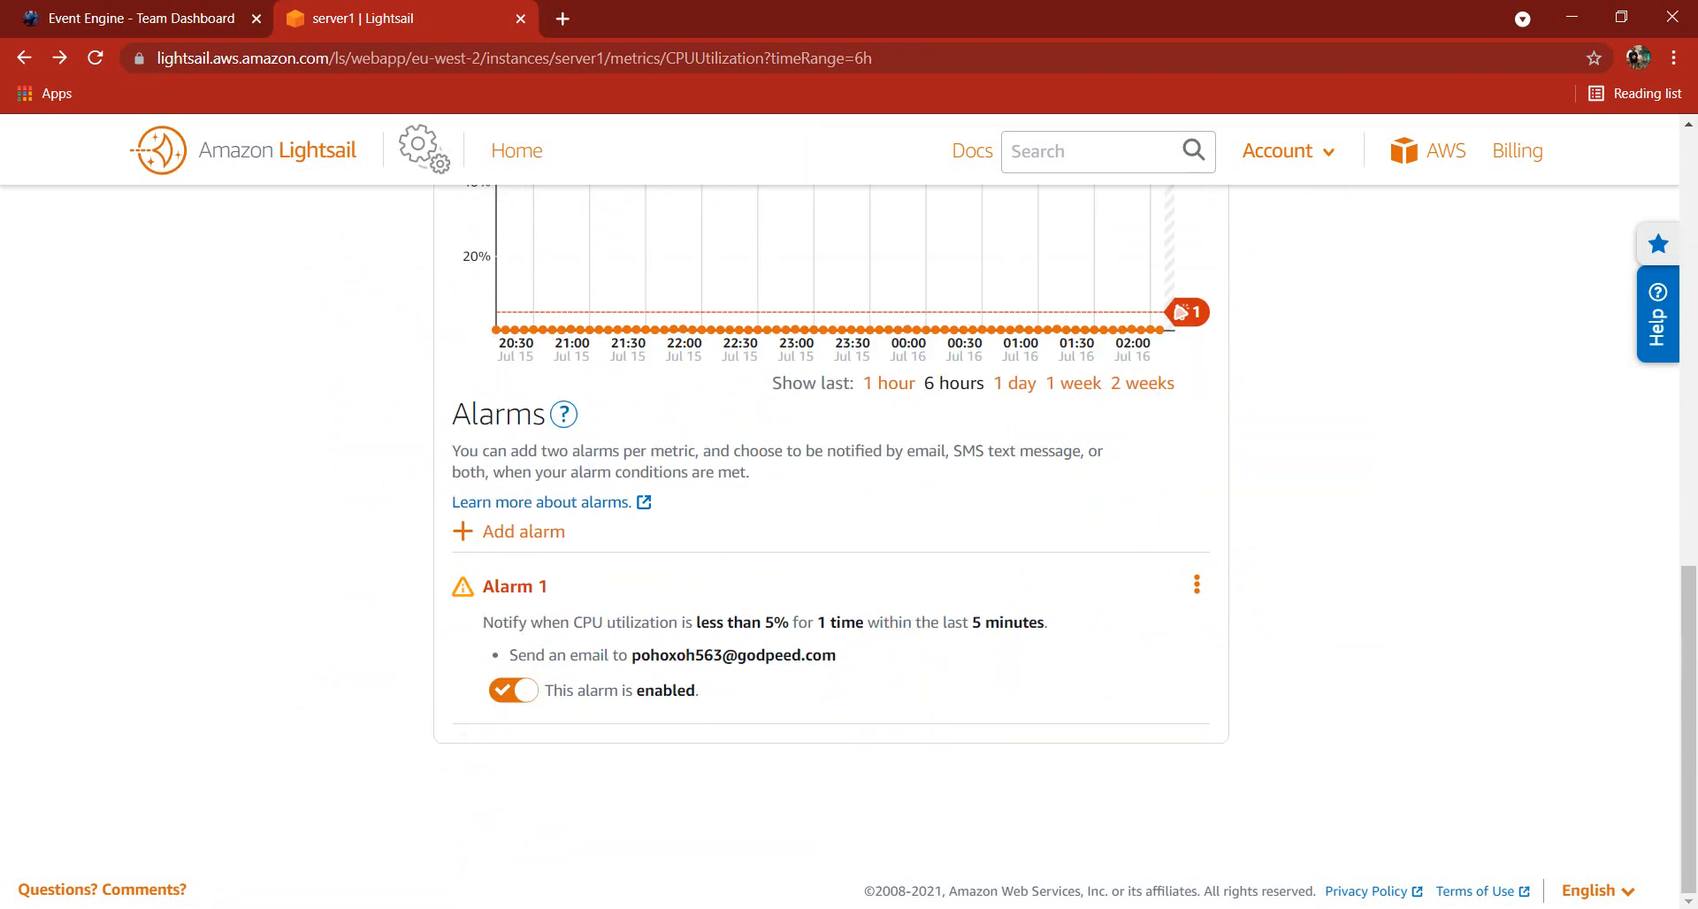
- Switch to Temp Mail and read the alarm details in the "ALARM - CPUUtilization of Lightsail Instance" email
{"action": "mouse_move", "coordinate": [625, 894]}
{"action": "left_click", "coordinate": [752, 818]}
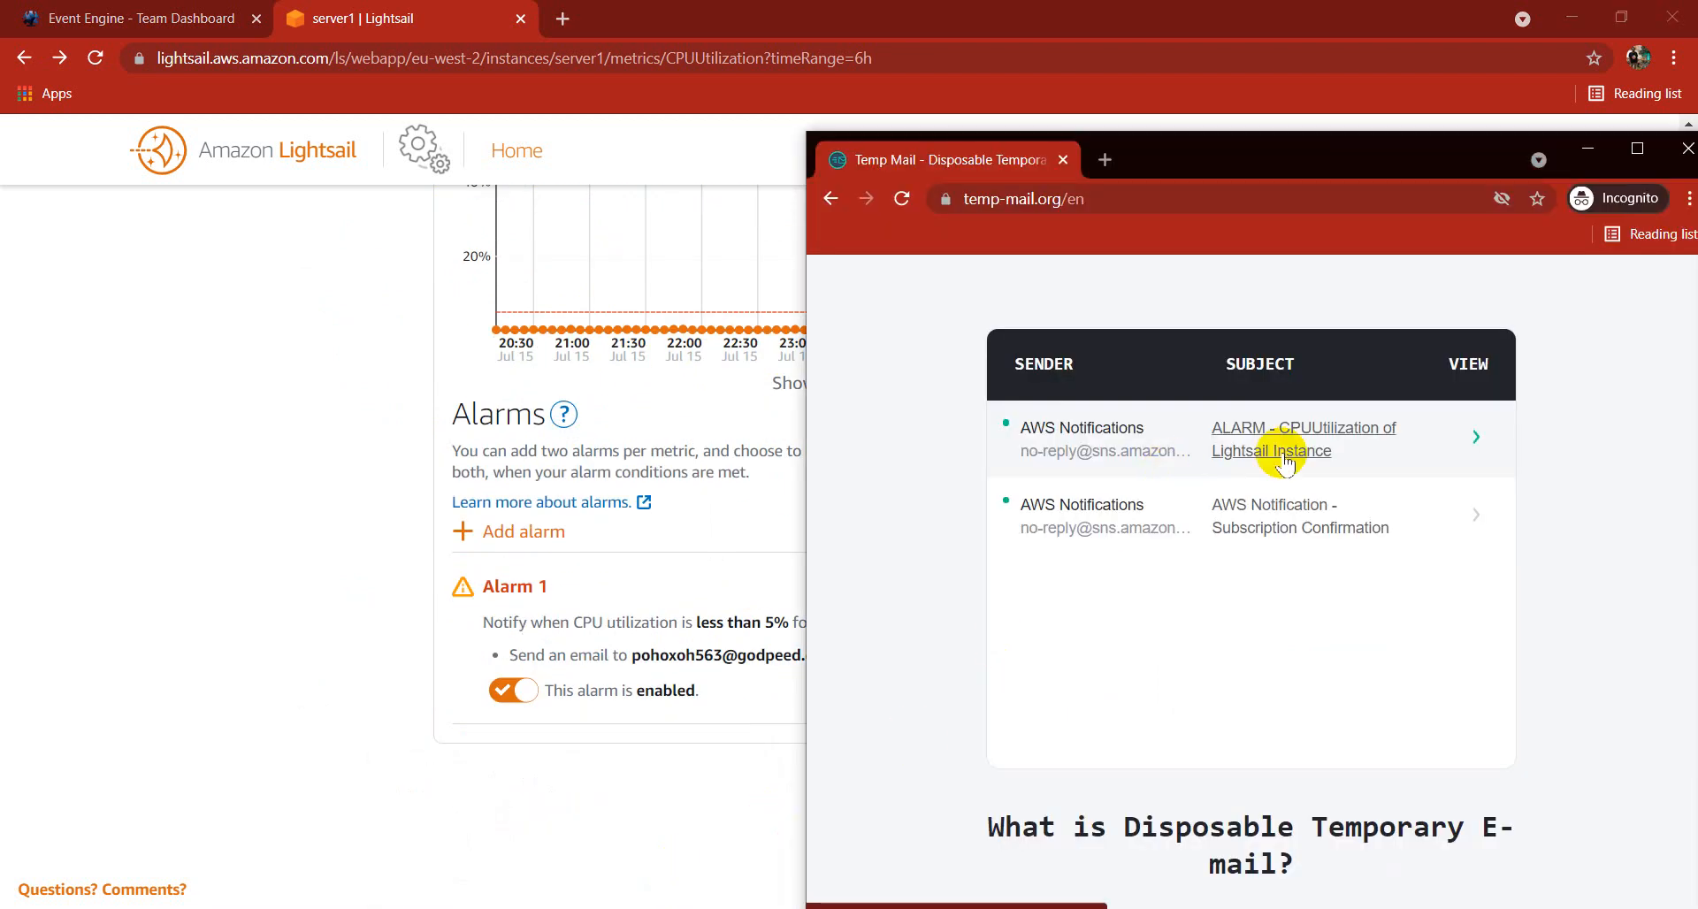
{"action": "left_click", "coordinate": [1313, 439]}
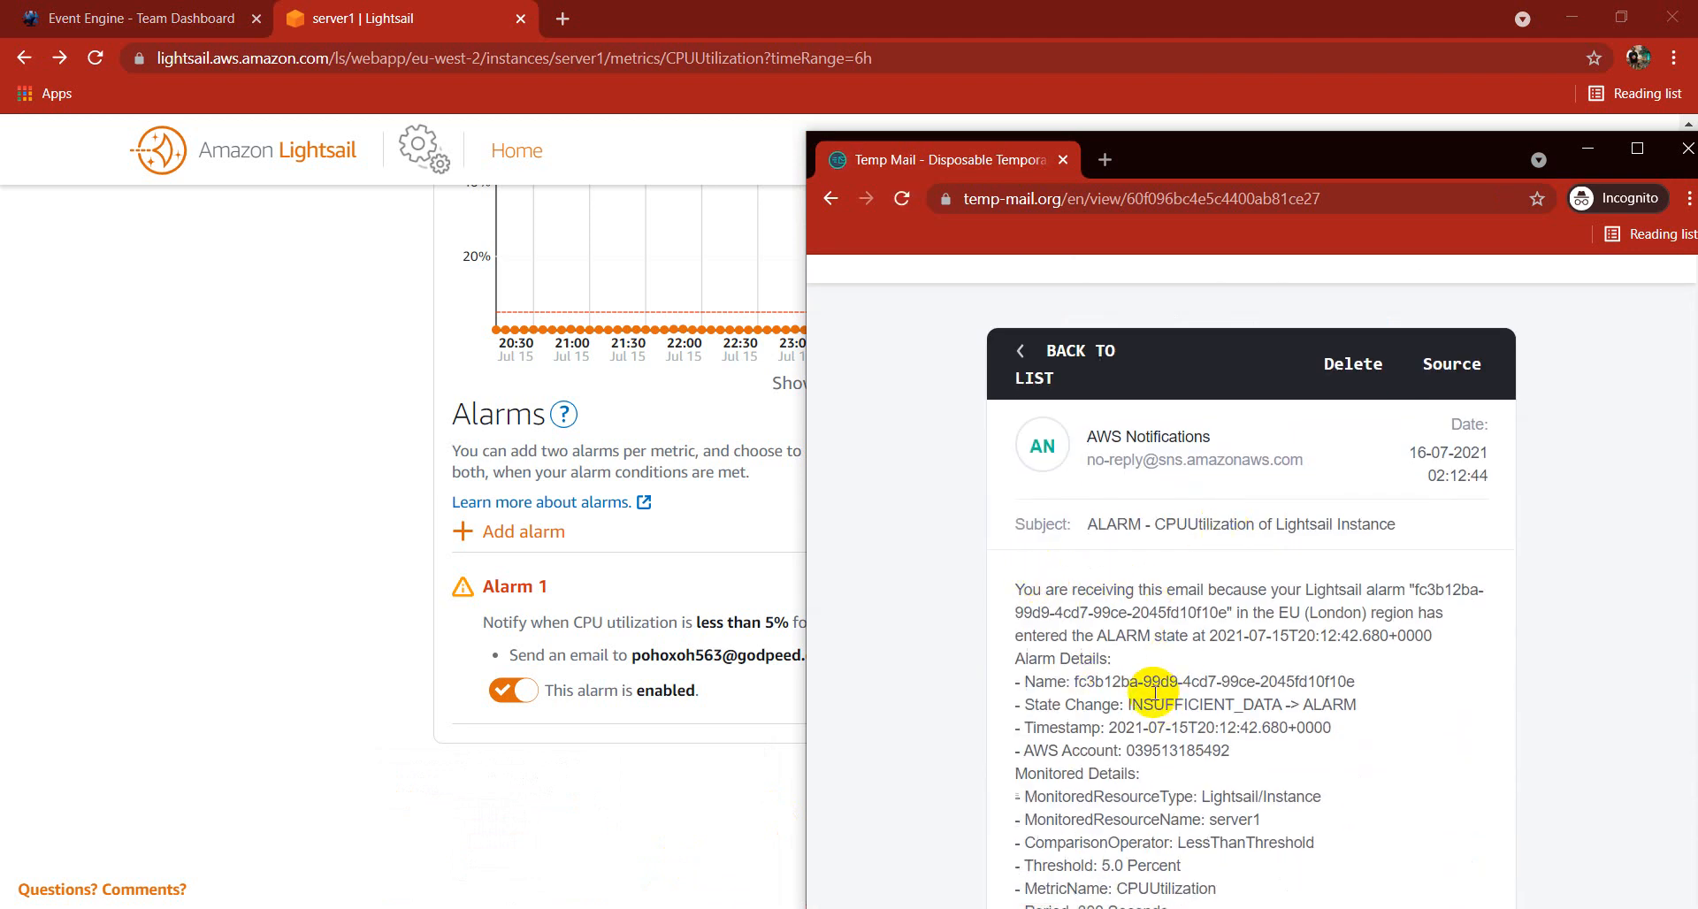
{"action": "scroll", "coordinate": [1155, 681], "scroll_direction": "down", "scroll_amount": 2}
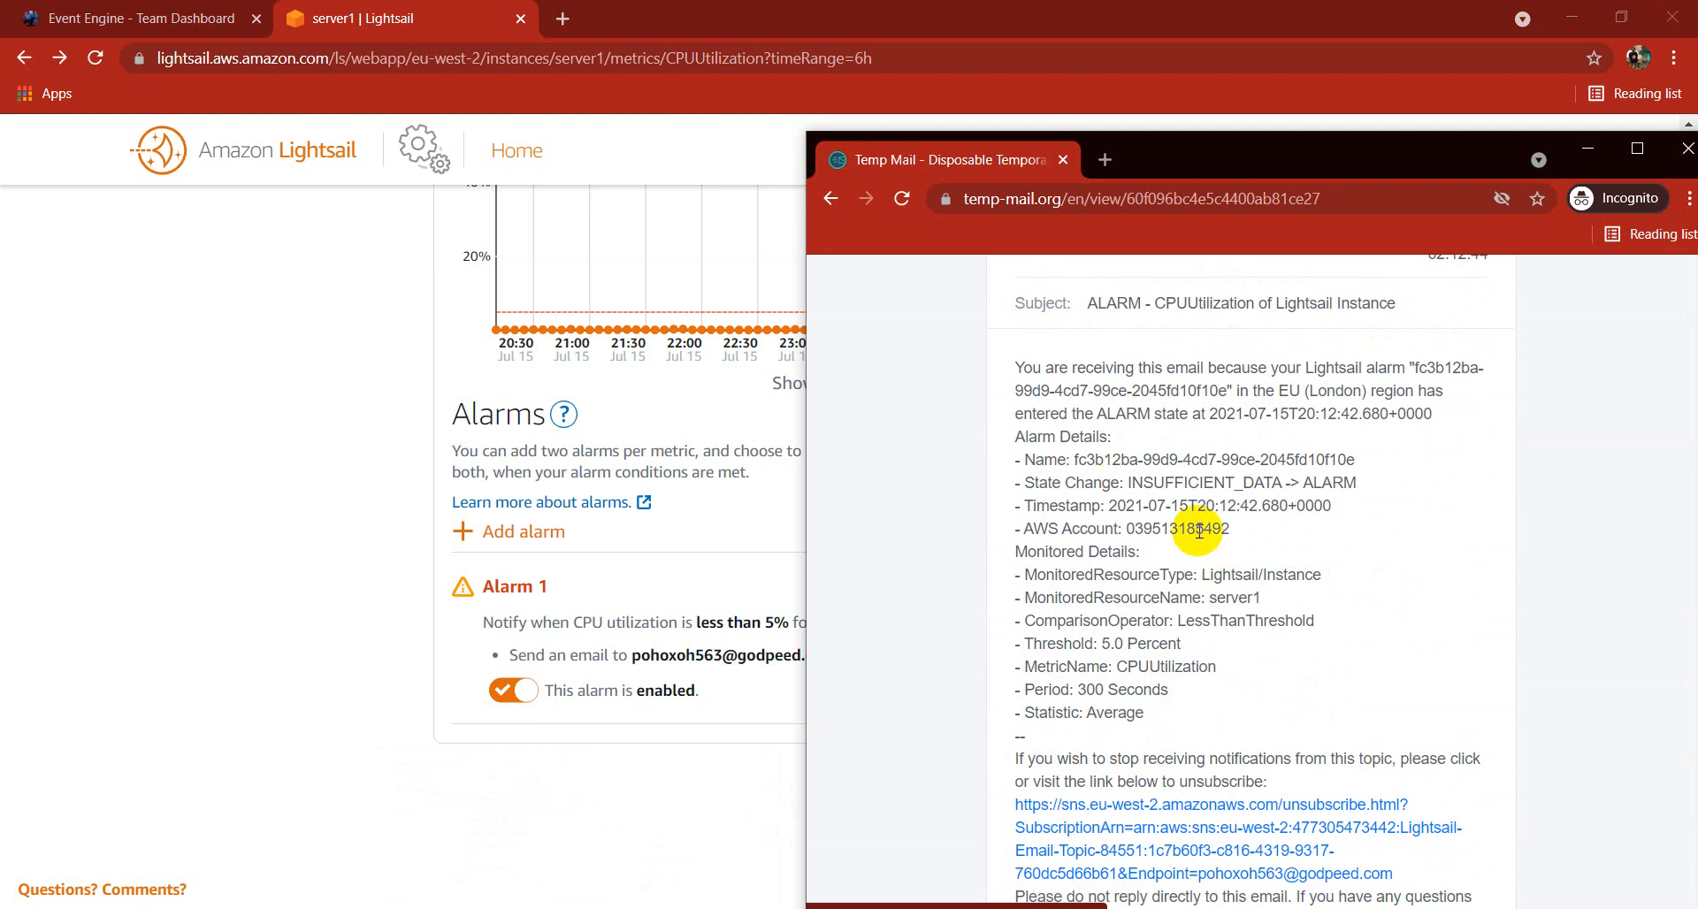
{"action": "scroll", "coordinate": [1195, 535], "scroll_direction": "down", "scroll_amount": 3}
{"action": "scroll", "coordinate": [1195, 535], "scroll_direction": "up", "scroll_amount": 3}
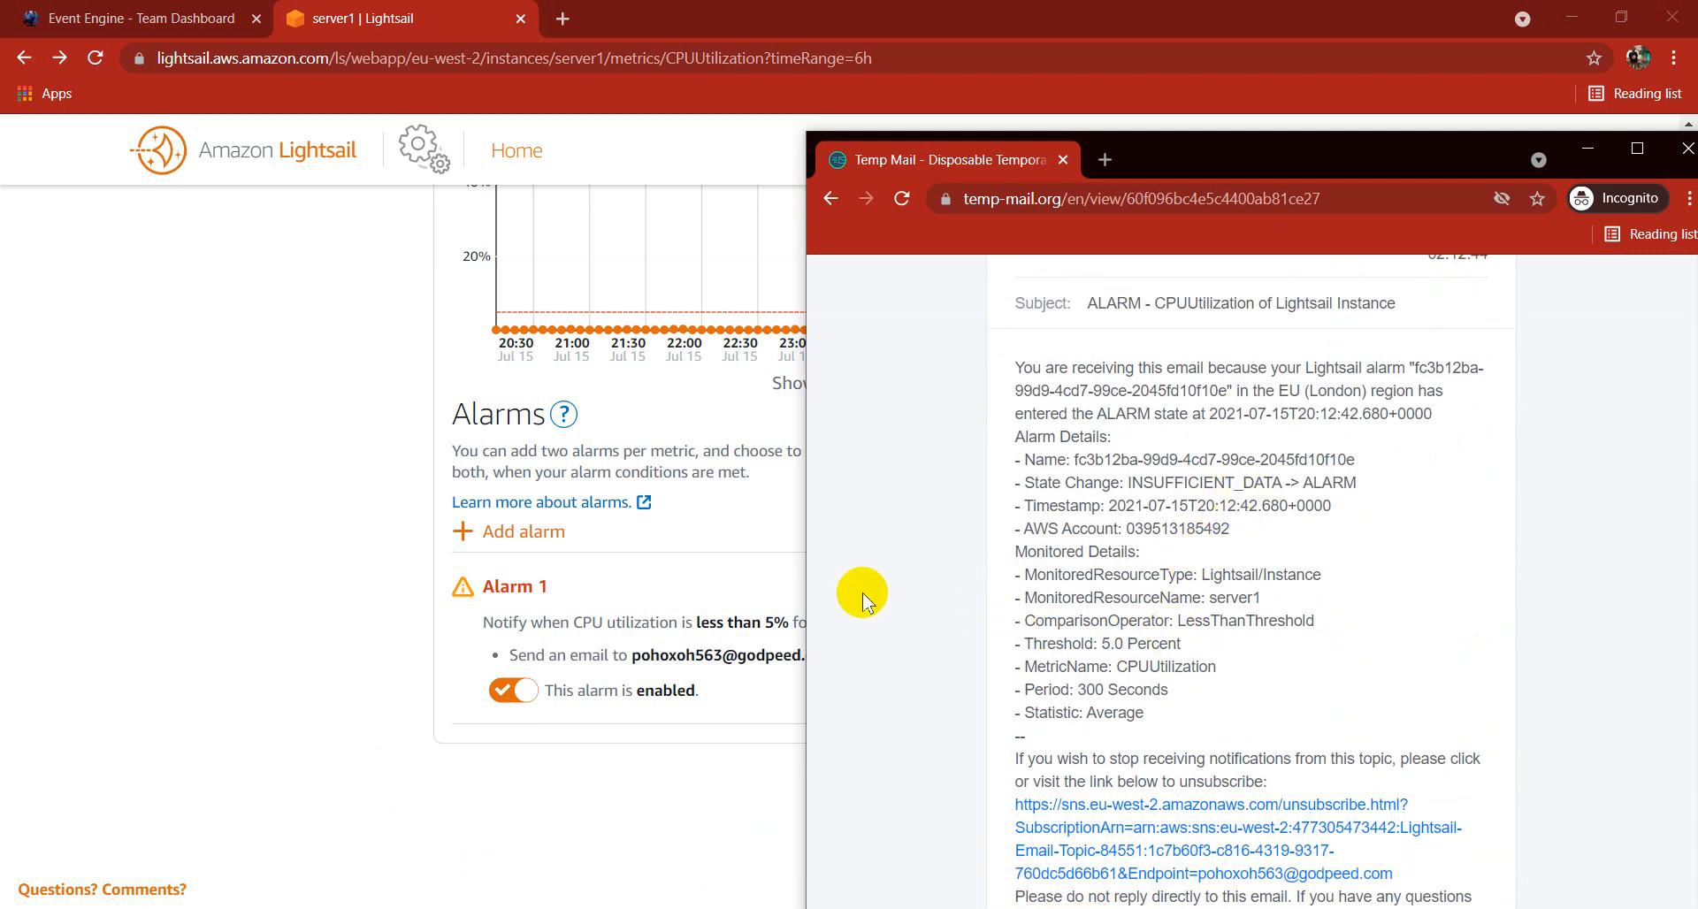
- Return to Lightsail and start adding an alarm for server1's CPU burst capacity (percentage) metric
{"action": "left_click", "coordinate": [754, 573]}
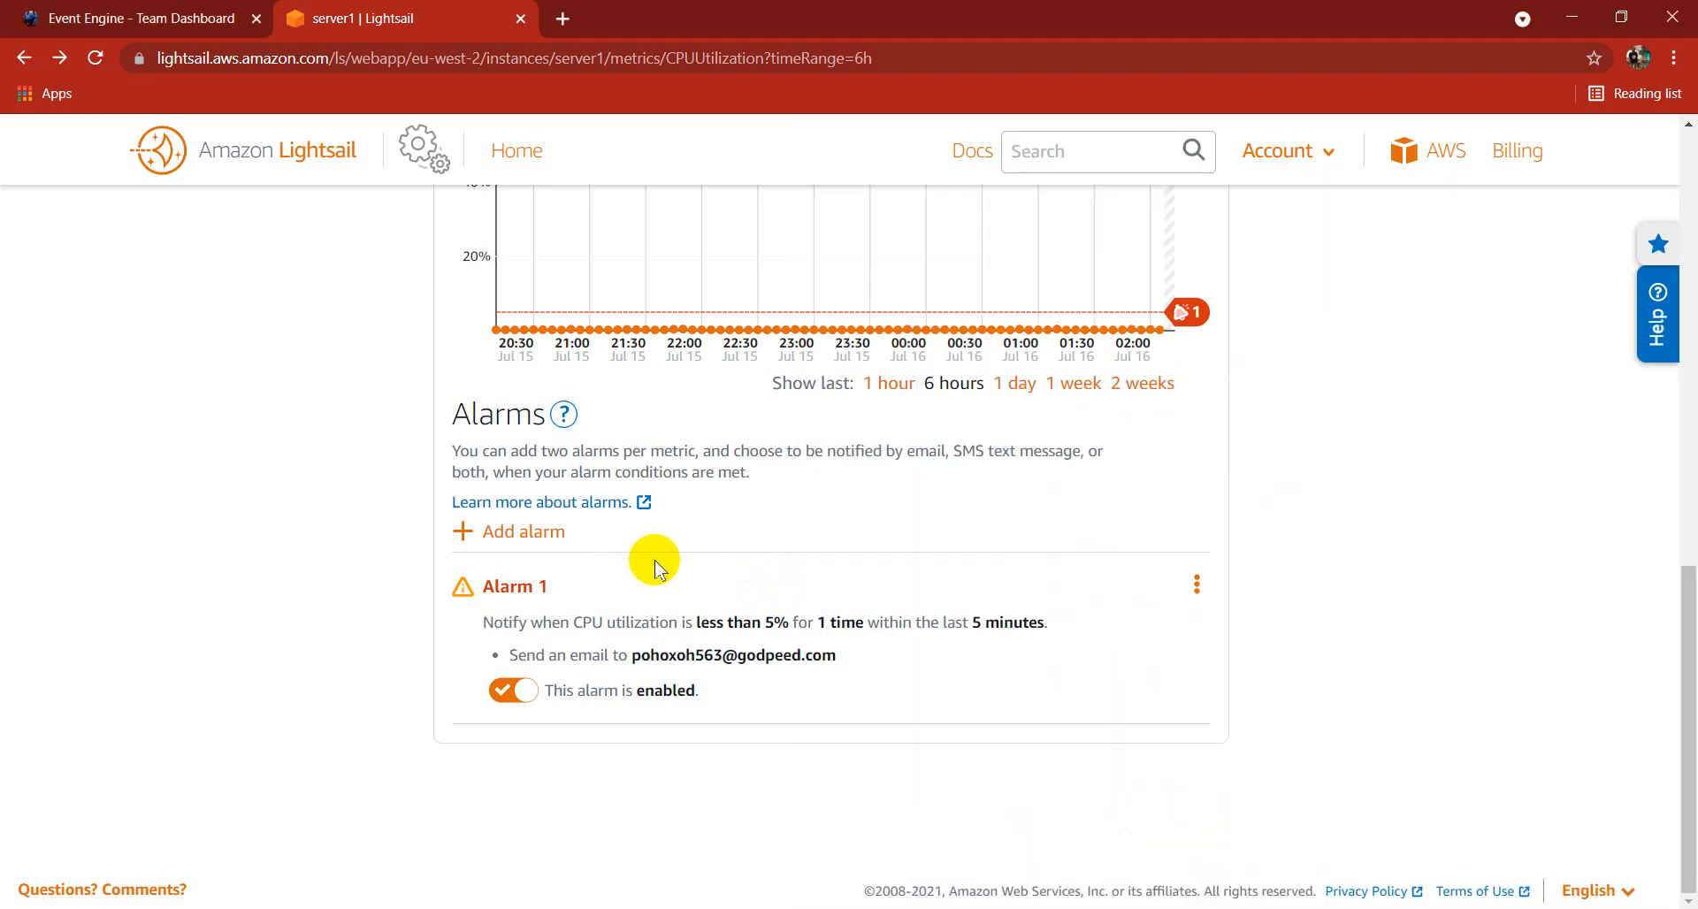
{"action": "scroll", "coordinate": [655, 566], "scroll_direction": "up", "scroll_amount": 10}
{"action": "left_click", "coordinate": [557, 514]}
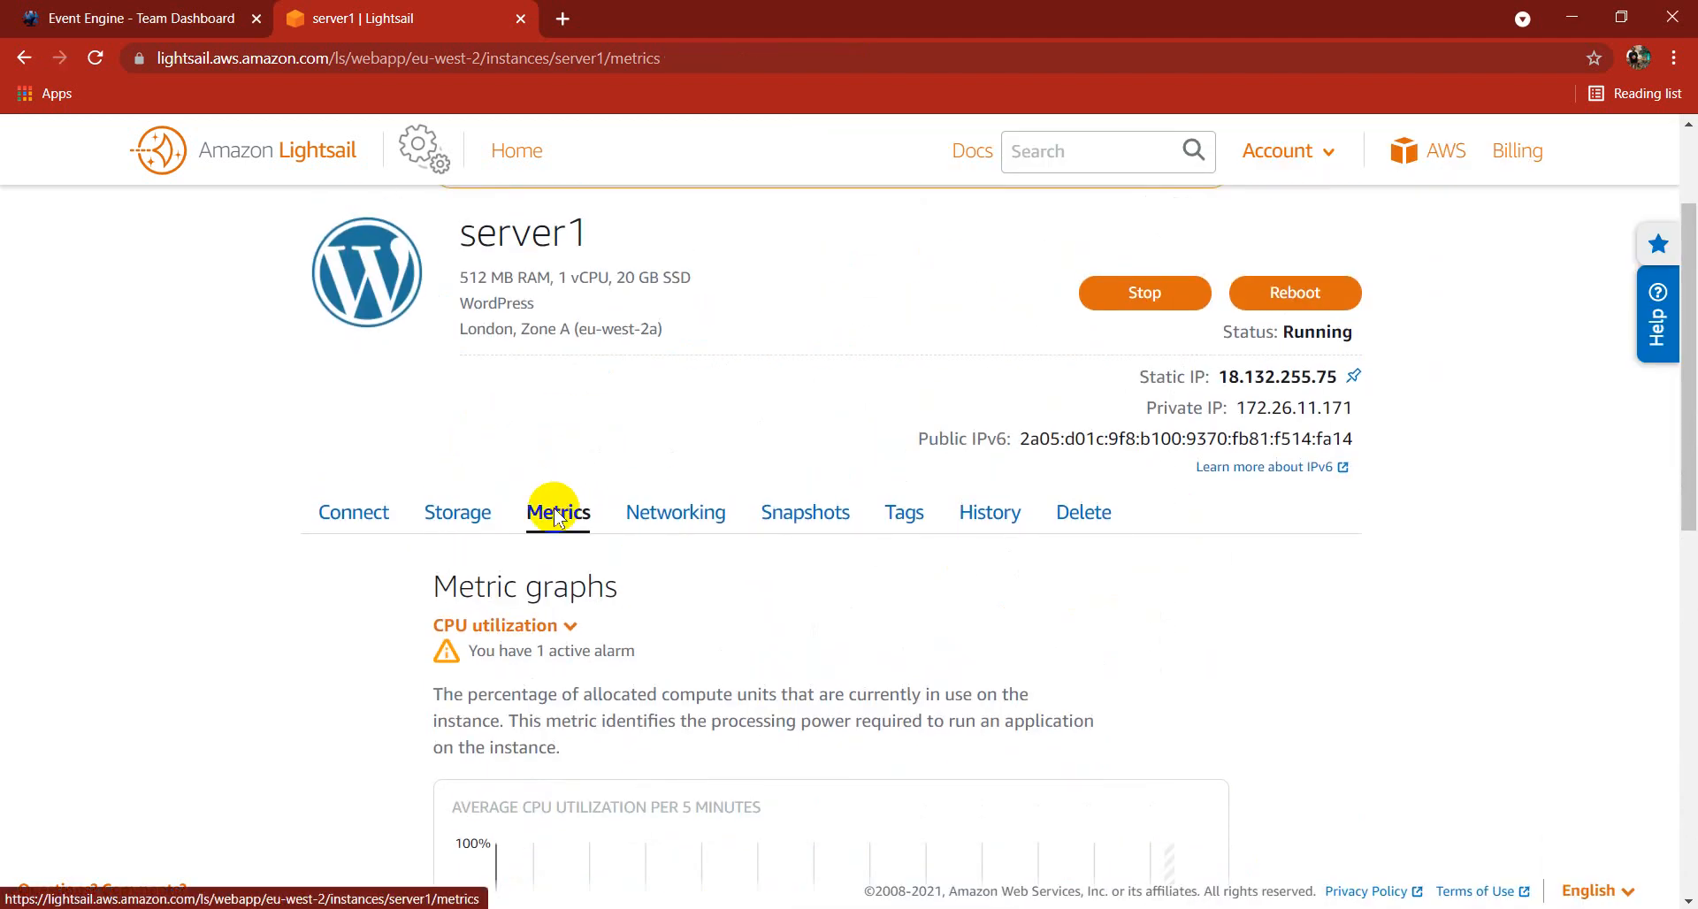
{"action": "scroll", "coordinate": [558, 513], "scroll_direction": "down", "scroll_amount": 10}
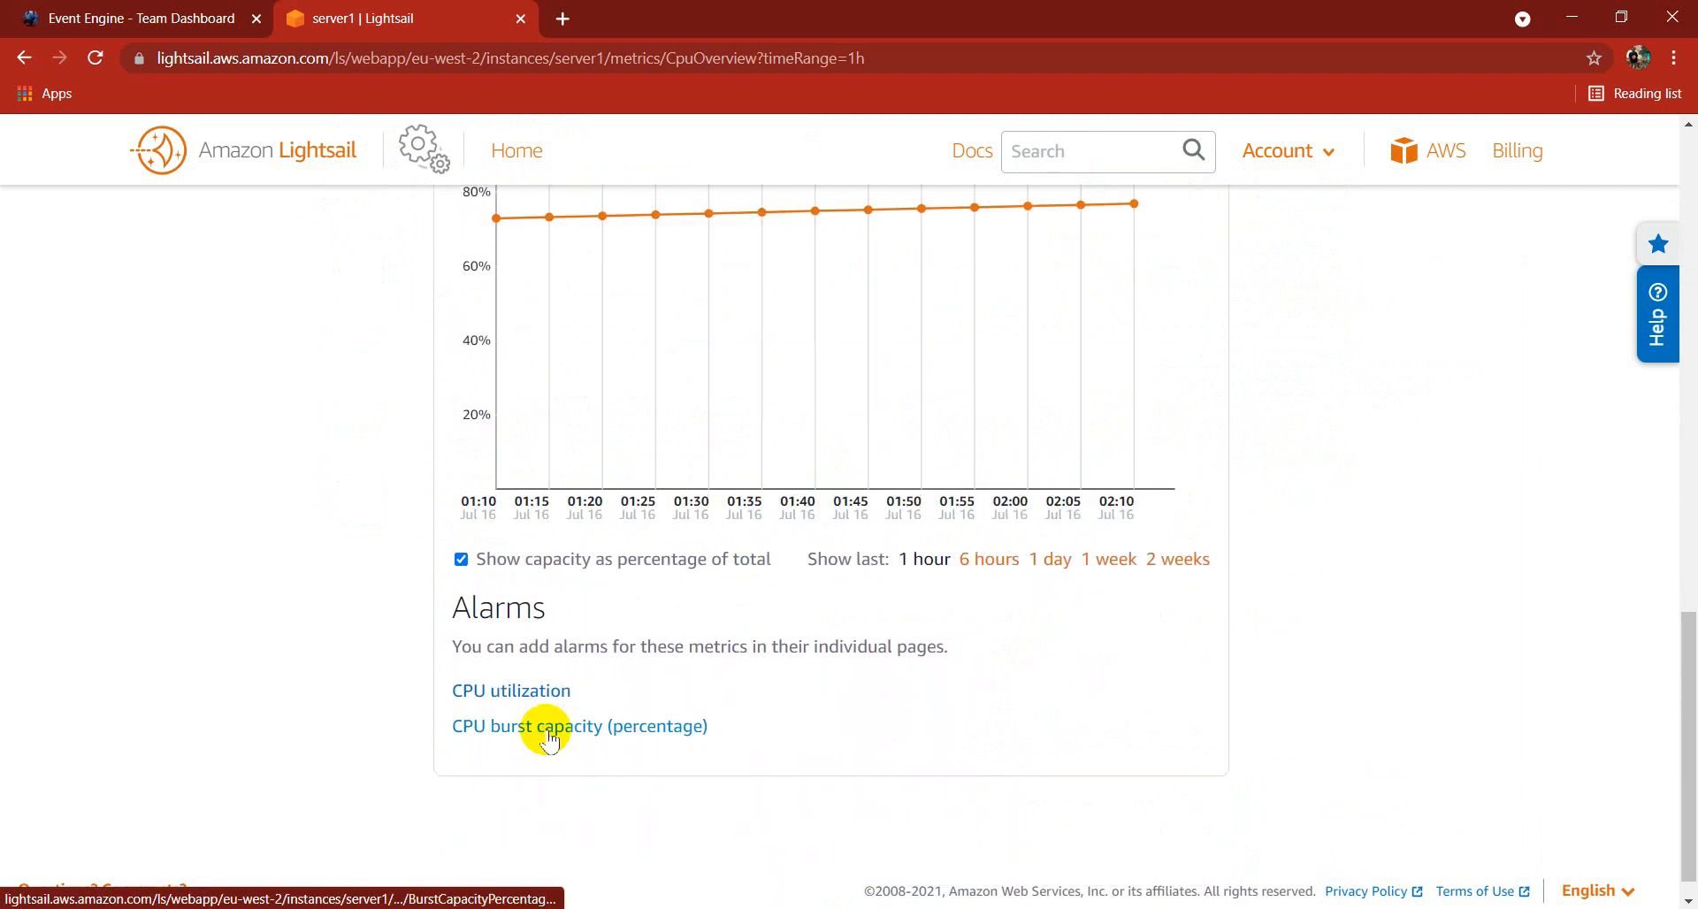
{"action": "left_click", "coordinate": [547, 733]}
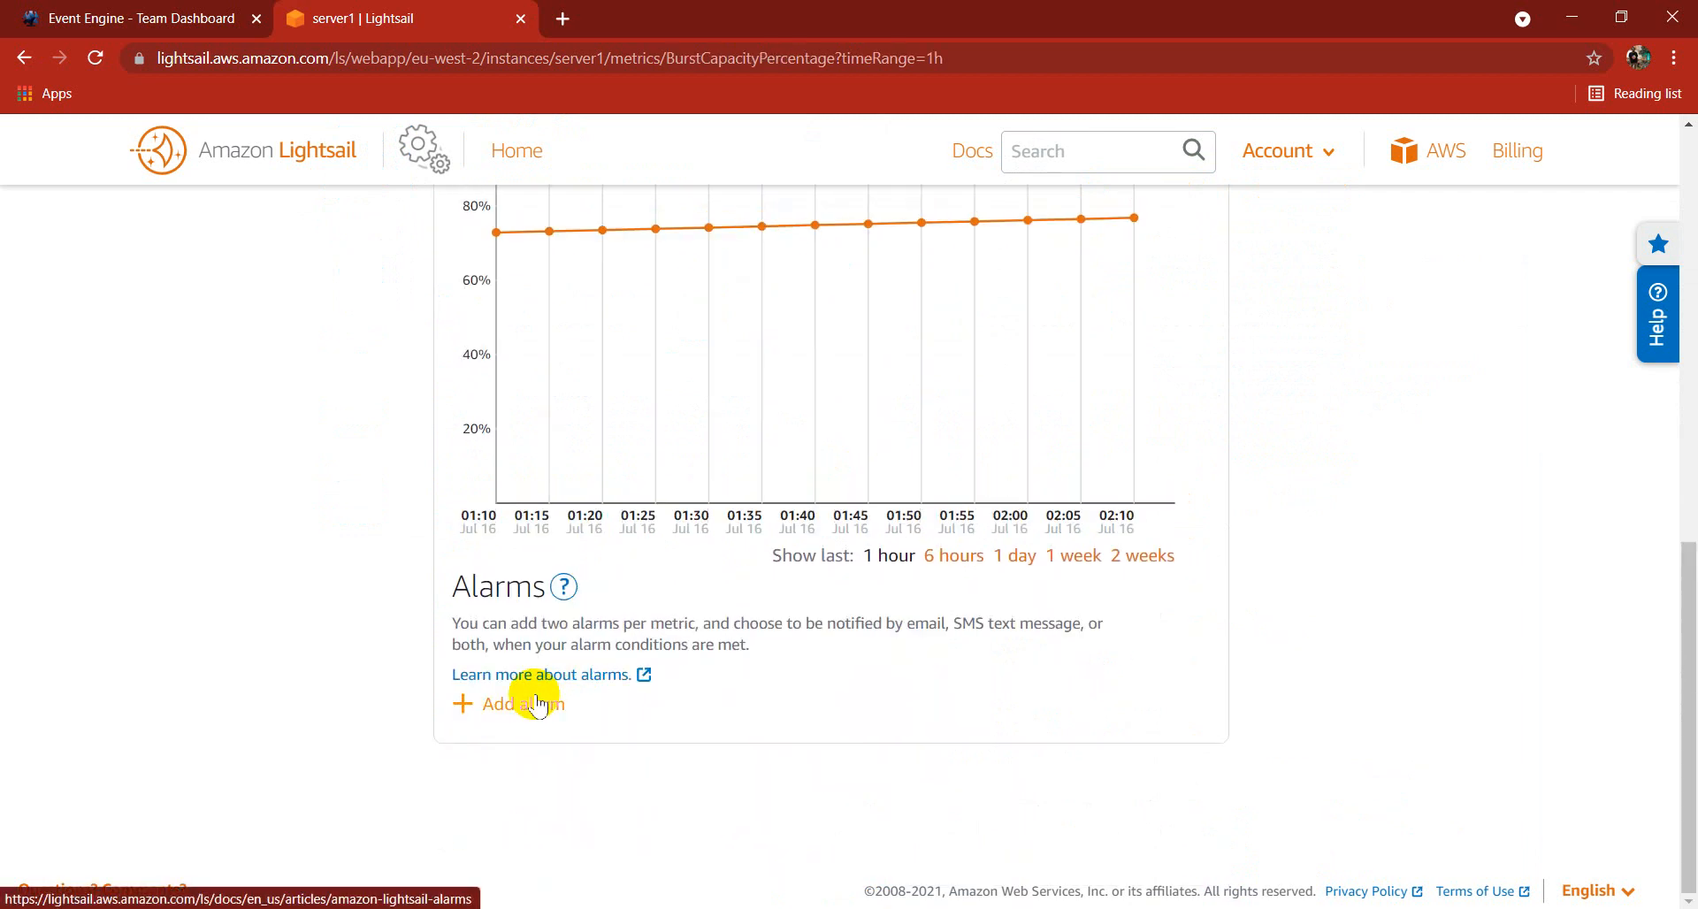
{"action": "left_click", "coordinate": [537, 706]}
{"action": "scroll", "coordinate": [700, 629], "scroll_direction": "down", "scroll_amount": 4}
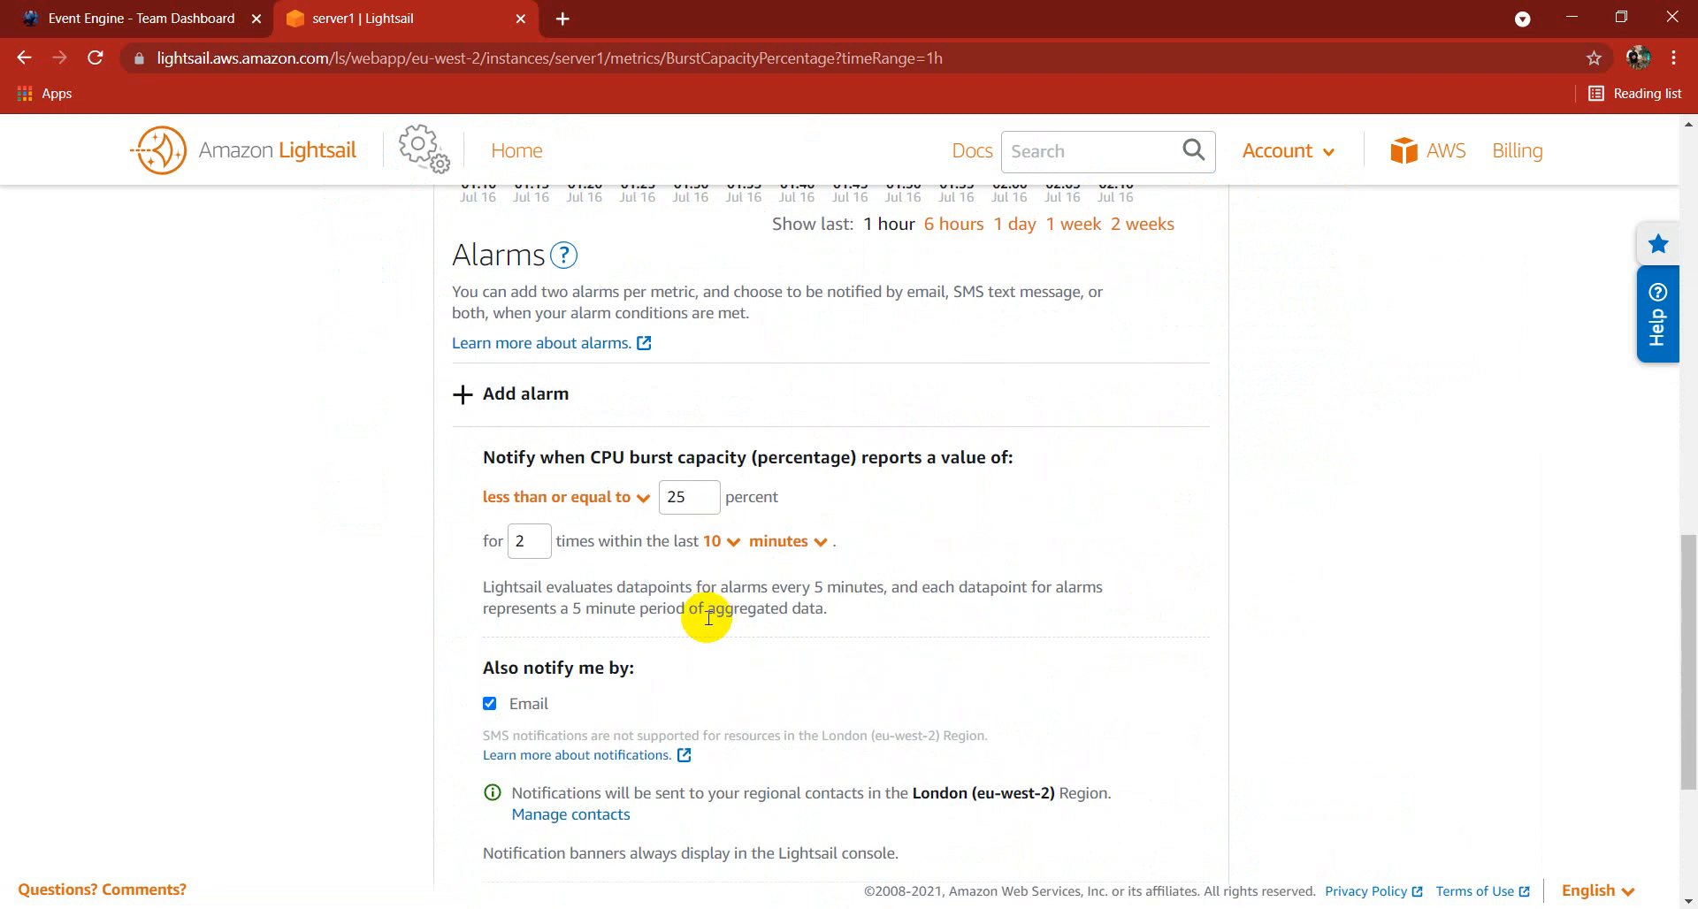
- Set the burst capacity alarm's comparison to greater than and its occurrence count to 30 times
{"action": "left_click", "coordinate": [633, 499]}
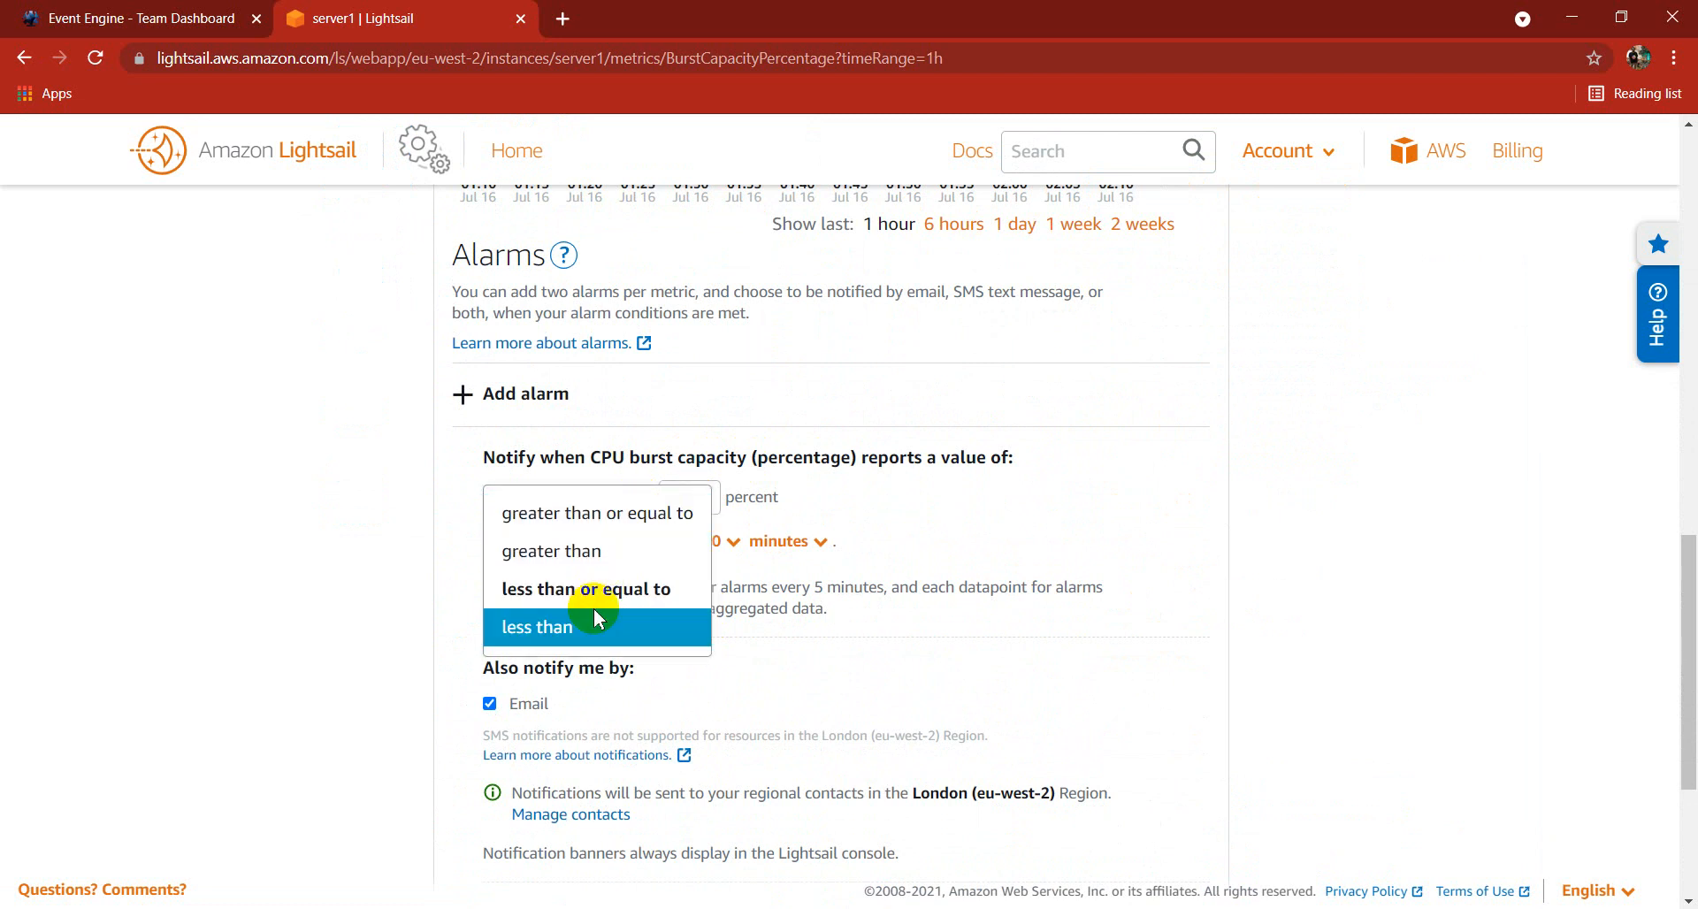
{"action": "left_click", "coordinate": [600, 564]}
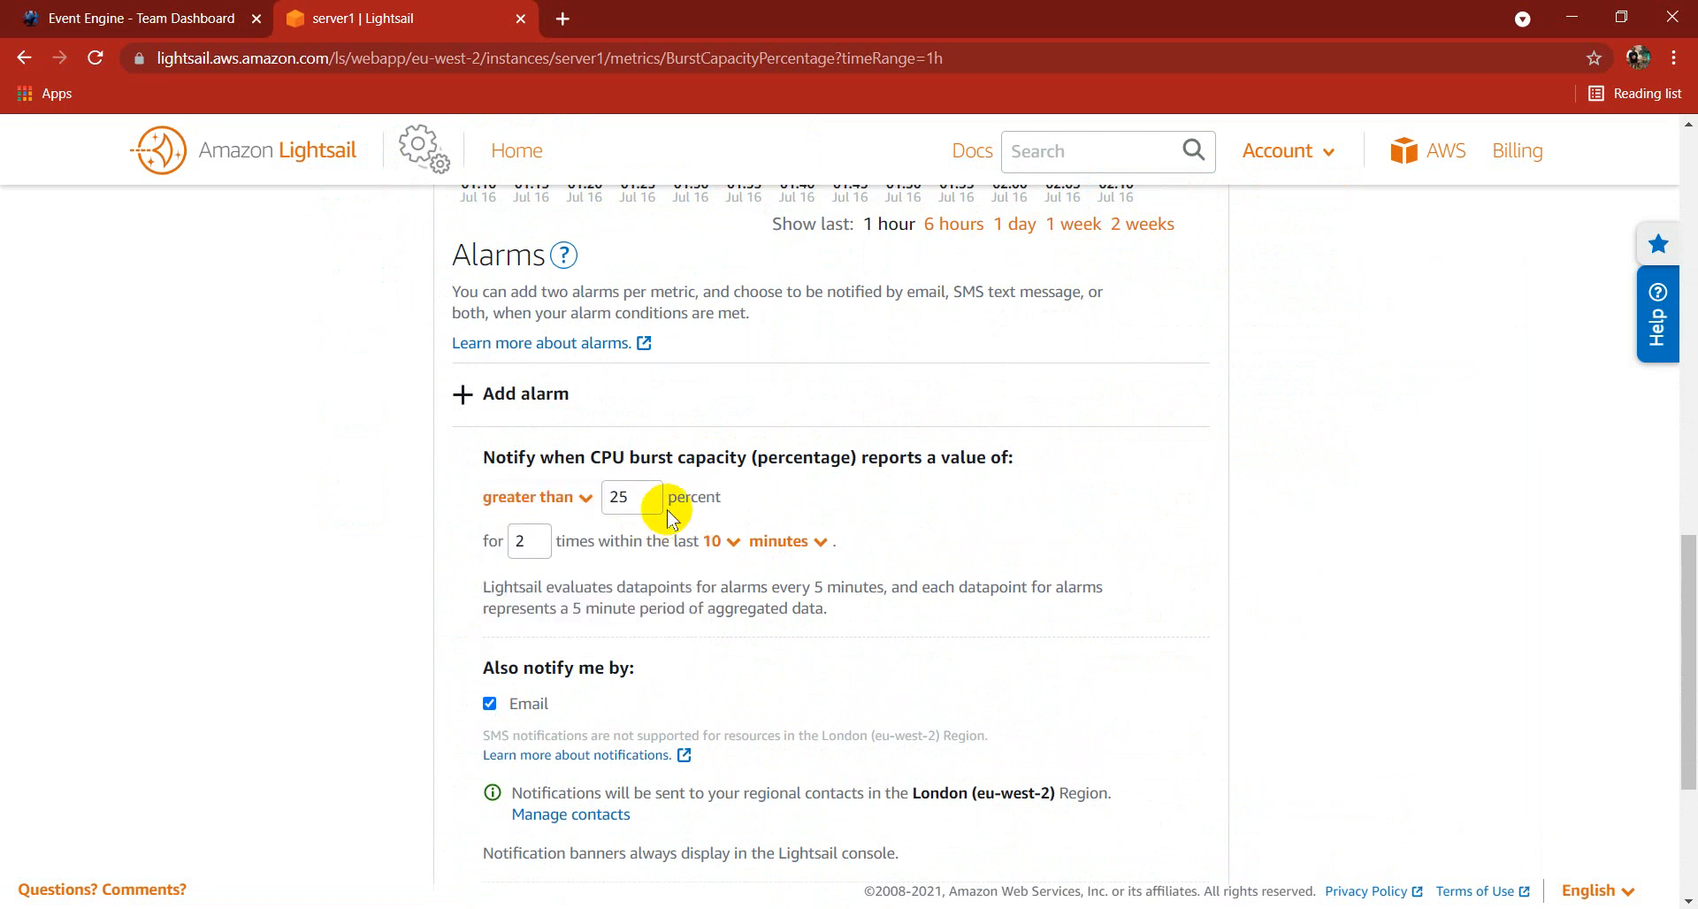
{"action": "double_click", "coordinate": [543, 544]}
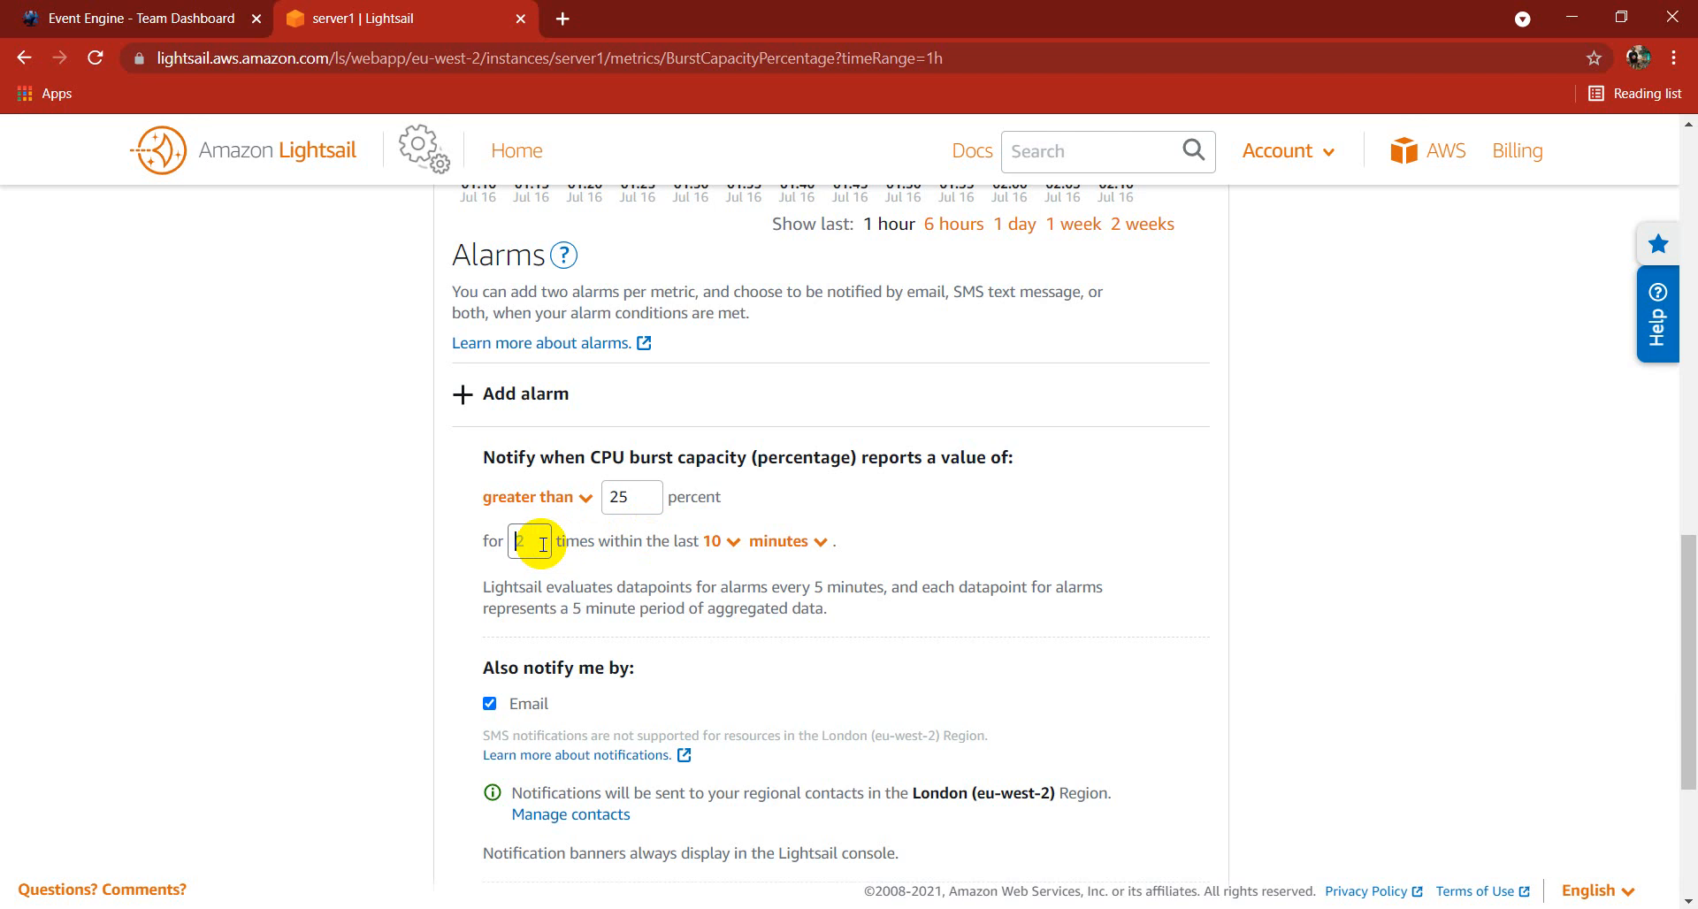
- Look through the available hour values and try 2 hours in the alarm's evaluation window
{"action": "left_click", "coordinate": [734, 542]}
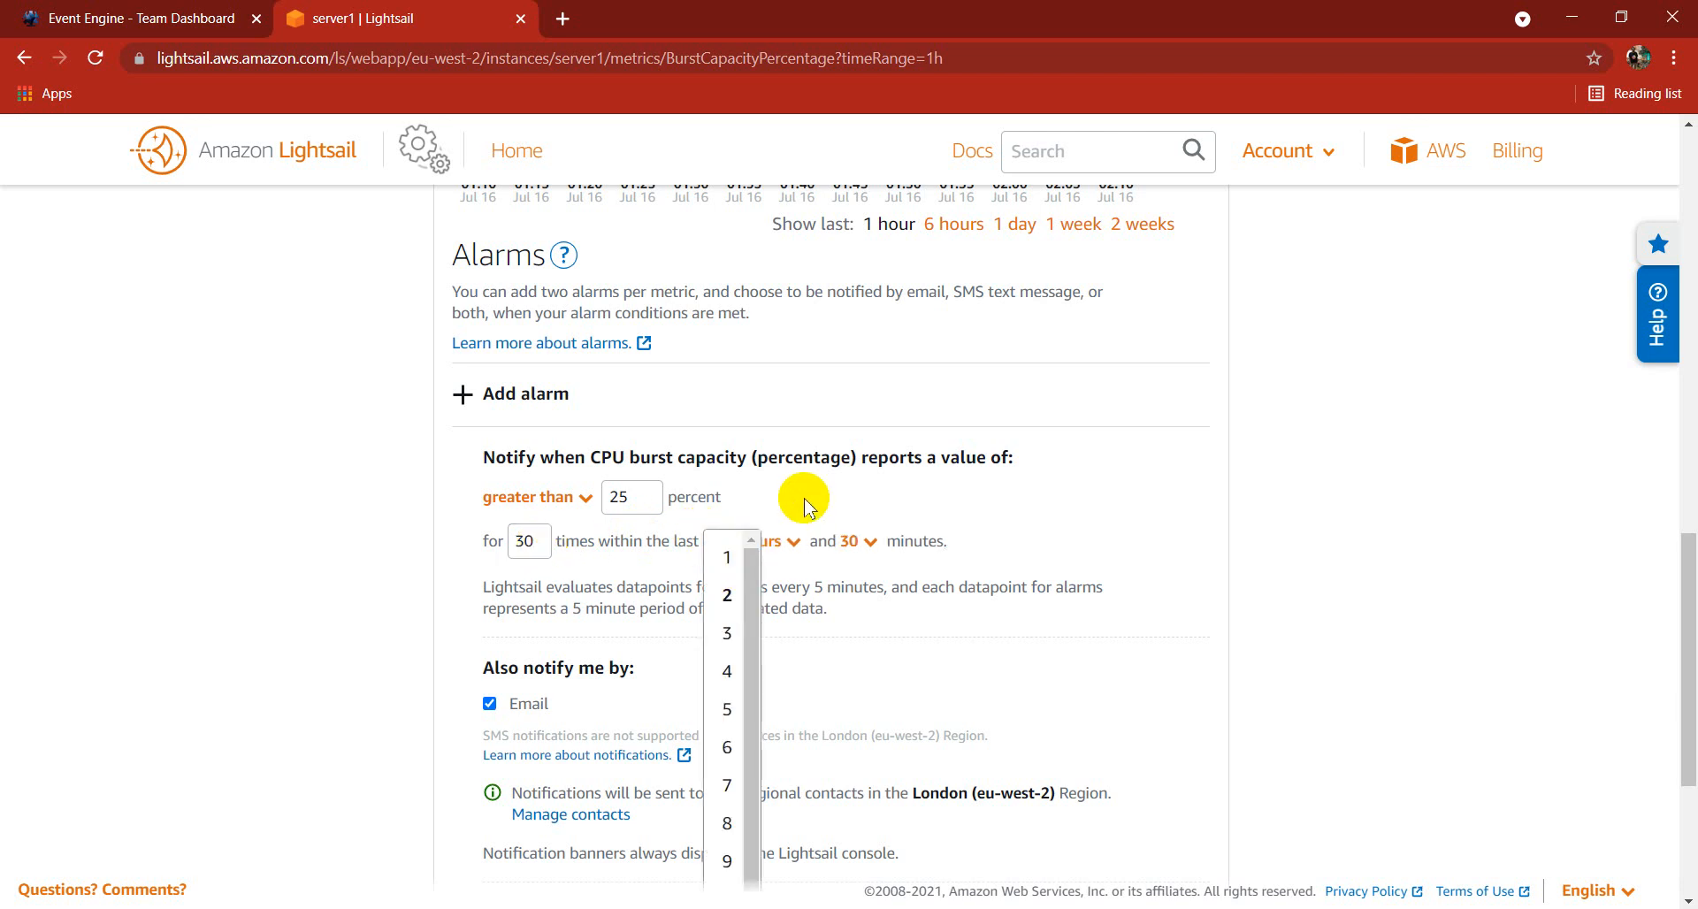
{"action": "left_click", "coordinate": [747, 541]}
{"action": "left_click", "coordinate": [731, 542]}
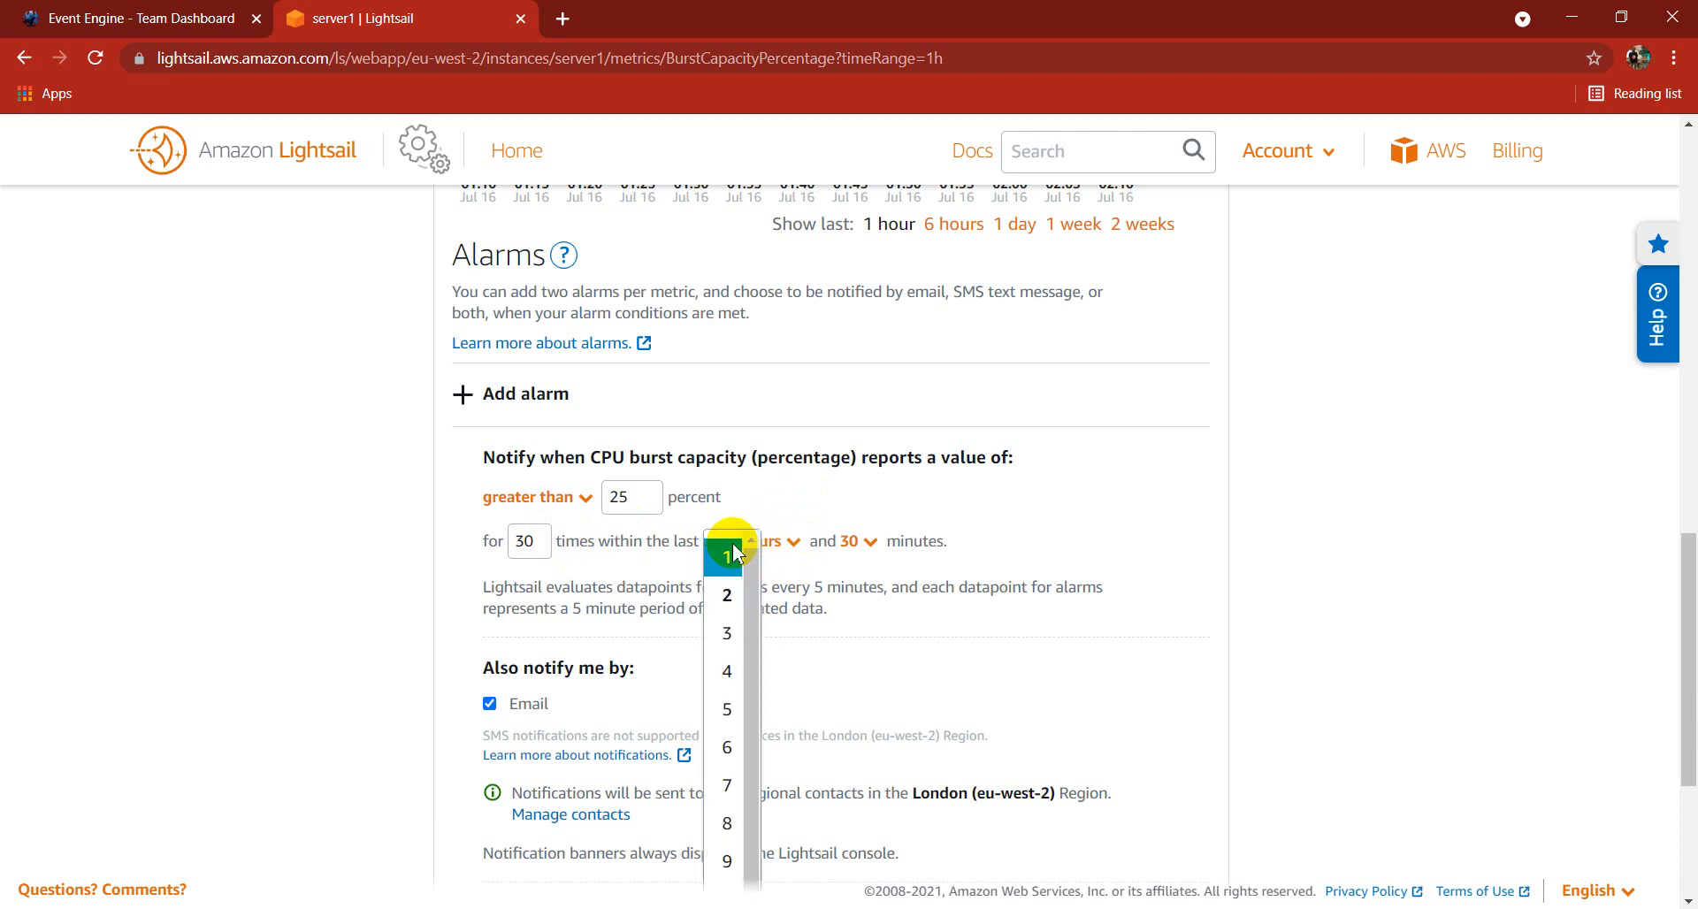
{"action": "scroll", "coordinate": [743, 774], "scroll_direction": "down", "scroll_amount": 4}
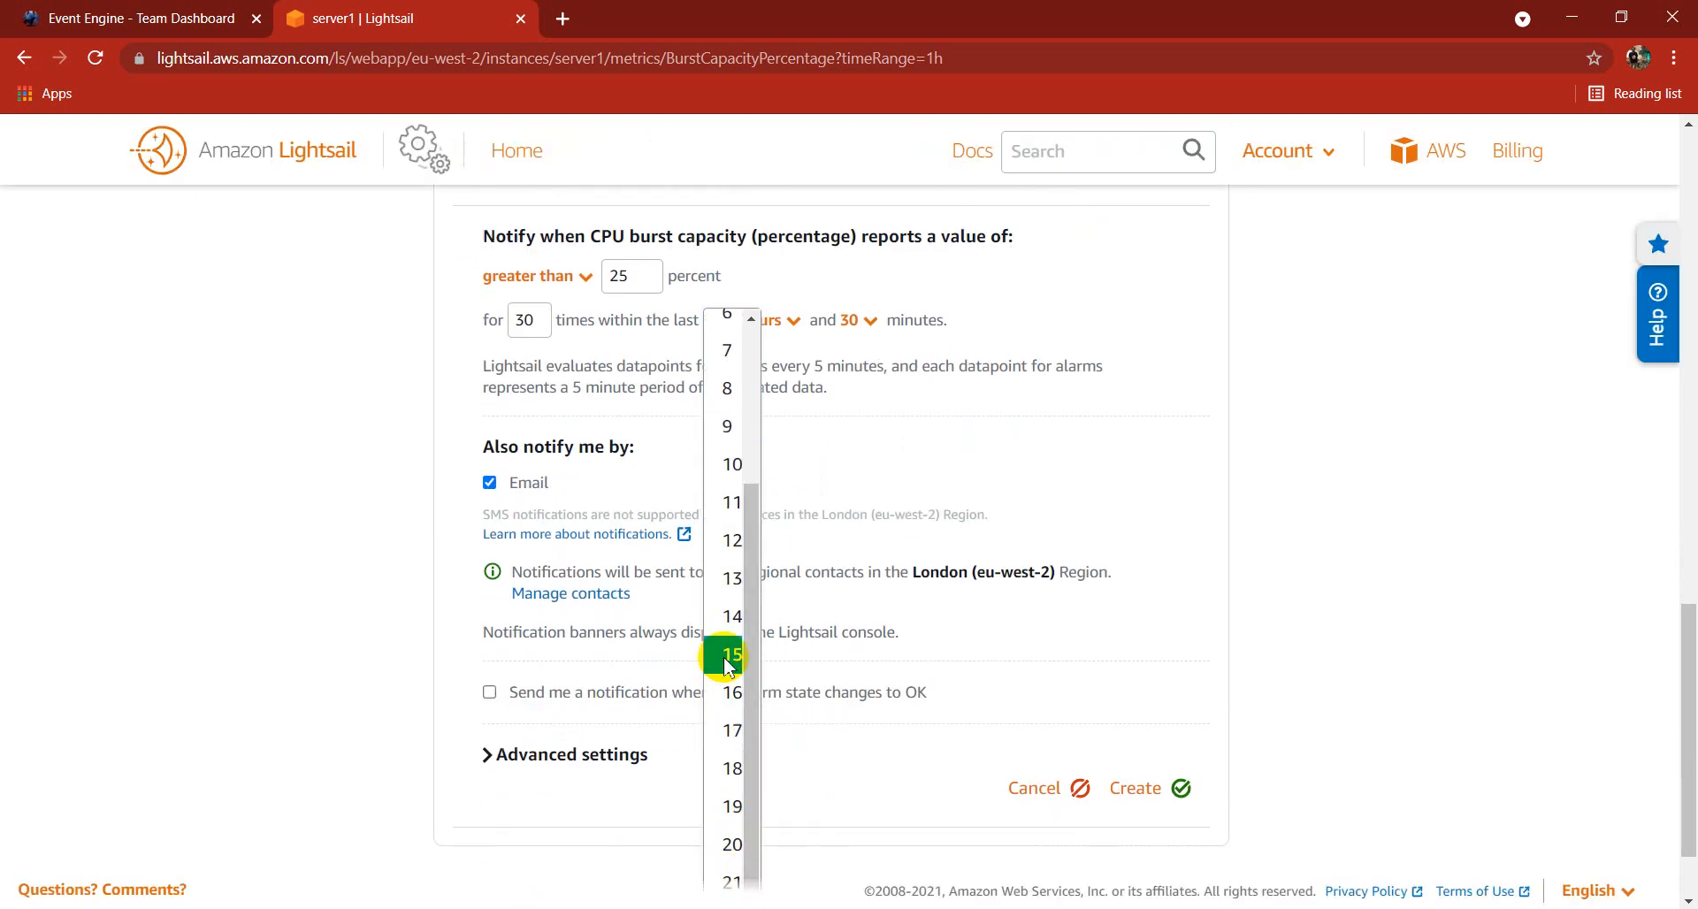
{"action": "left_click", "coordinate": [741, 326]}
{"action": "left_click", "coordinate": [733, 324]}
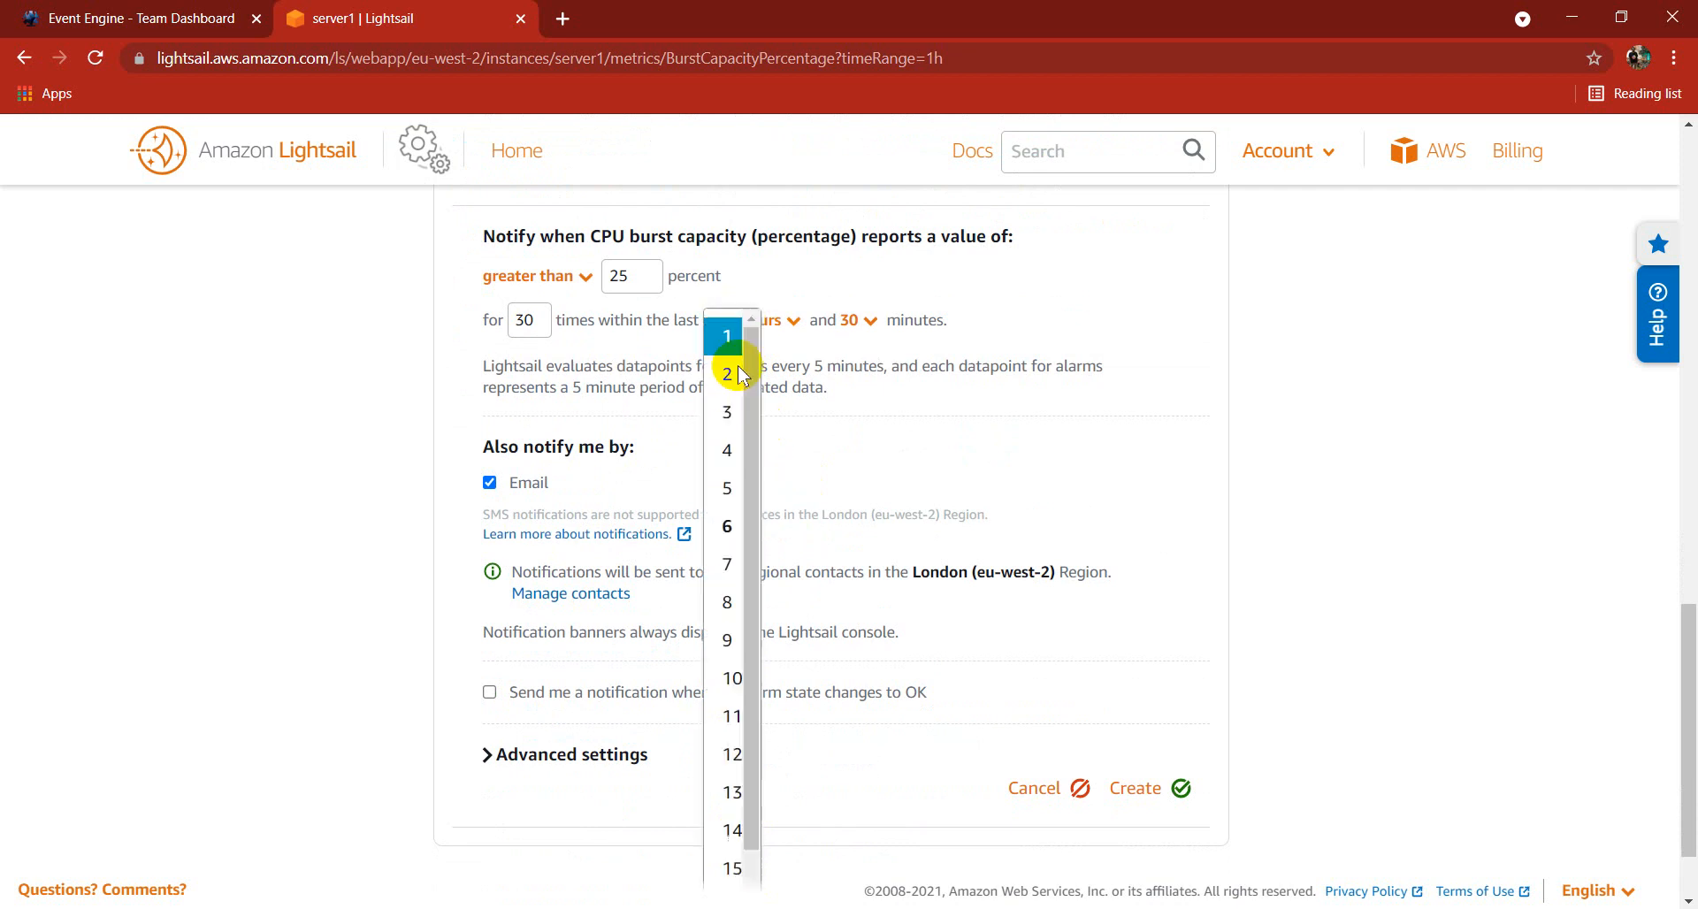
{"action": "left_click", "coordinate": [731, 374]}
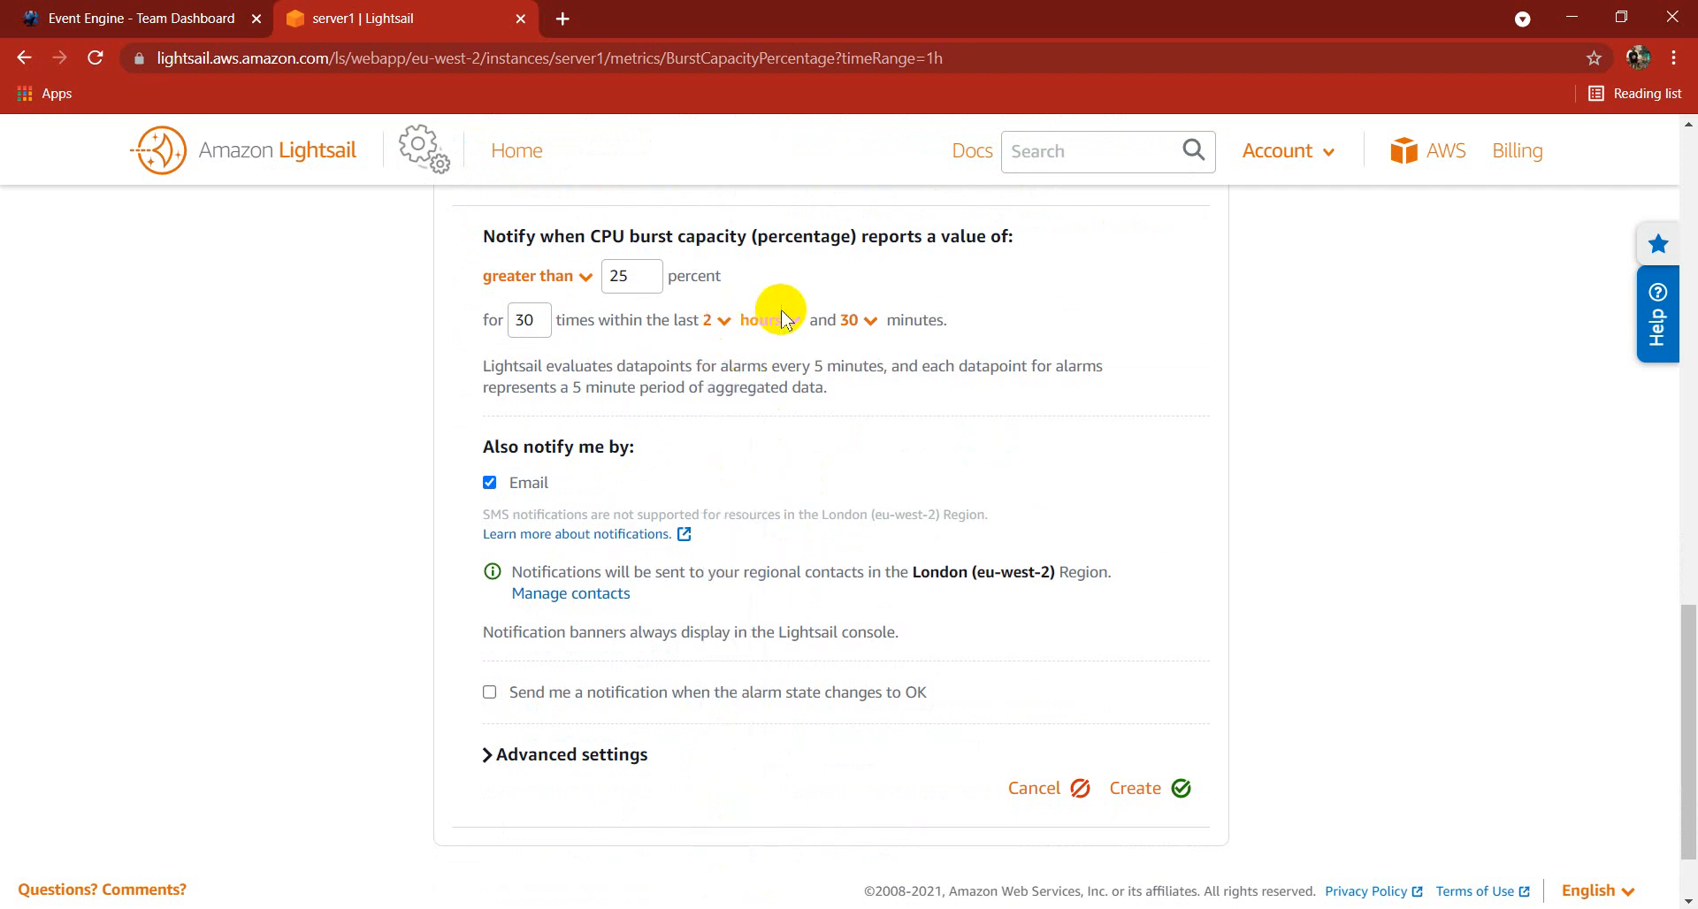
- Try 20 hours in the alarm's evaluation window, choosing hours as the time unit
{"action": "left_click", "coordinate": [782, 321]}
{"action": "left_click", "coordinate": [713, 320]}
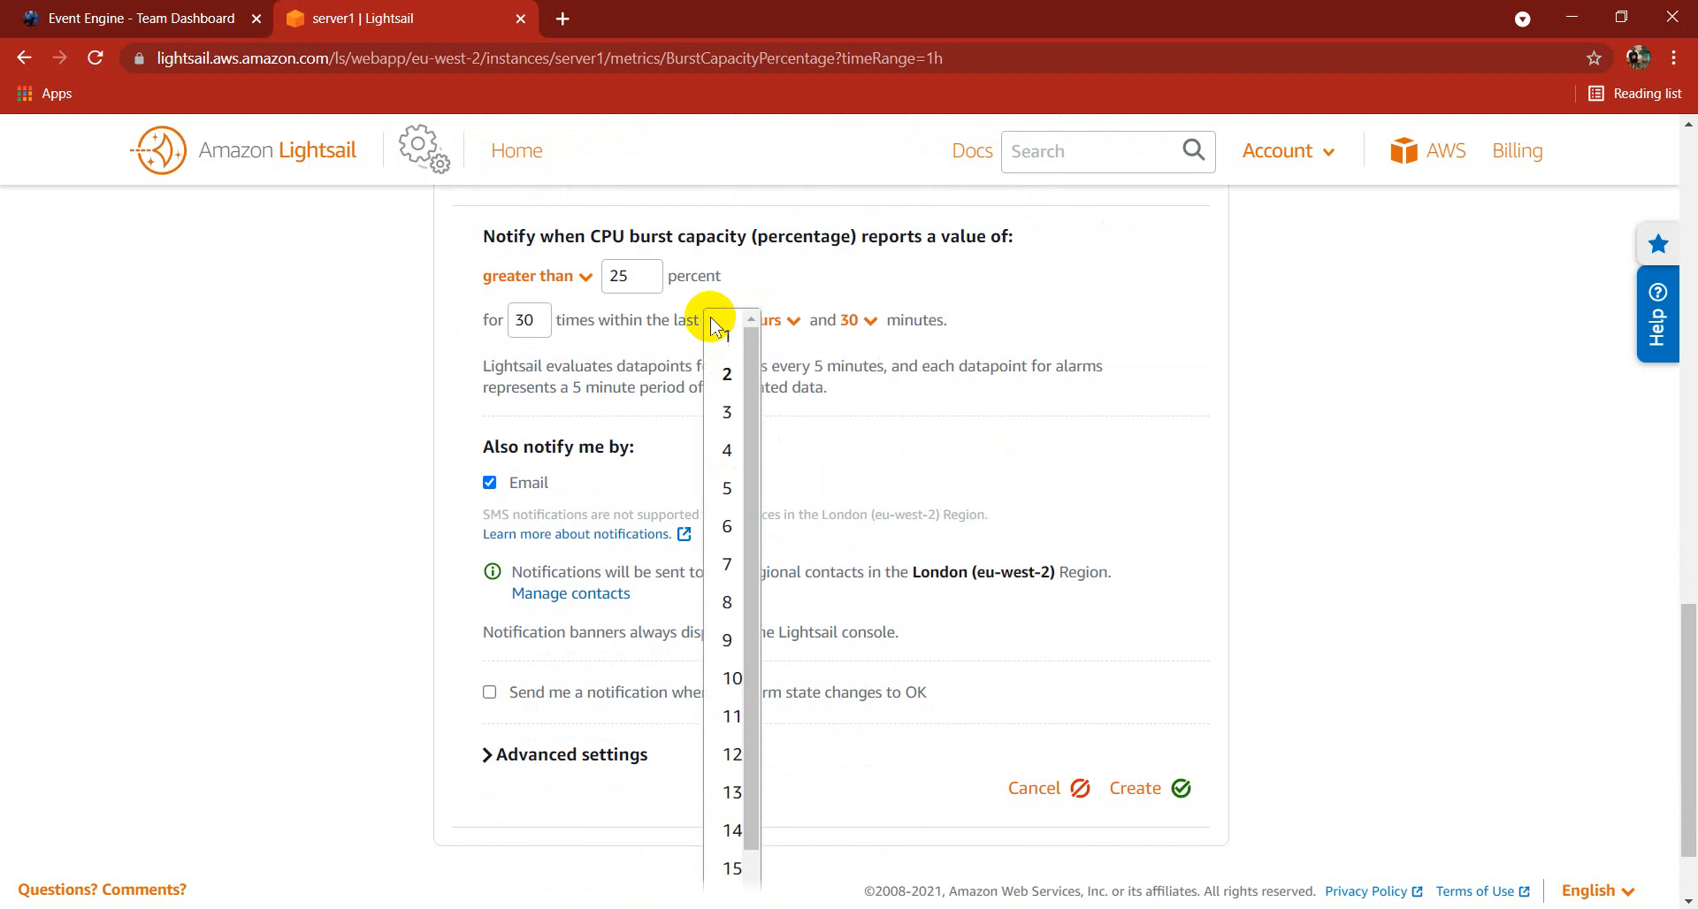
{"action": "left_click_drag", "start_coordinate": [756, 400], "coordinate": [748, 840]}
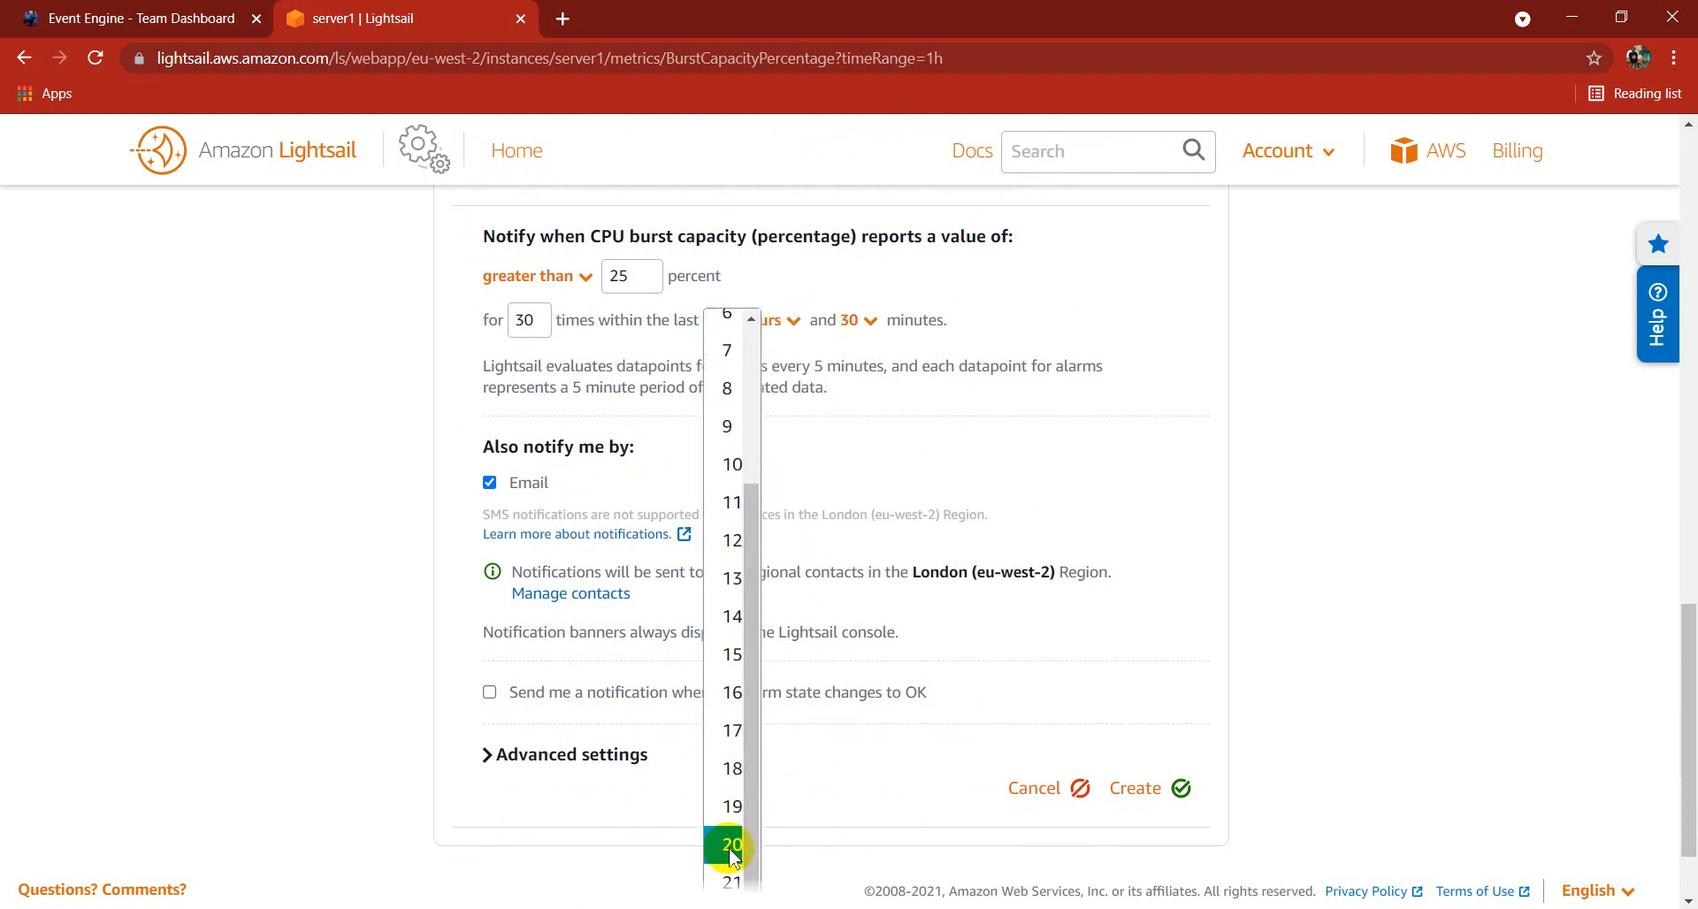
{"action": "left_click", "coordinate": [735, 845]}
{"action": "left_click", "coordinate": [784, 322]}
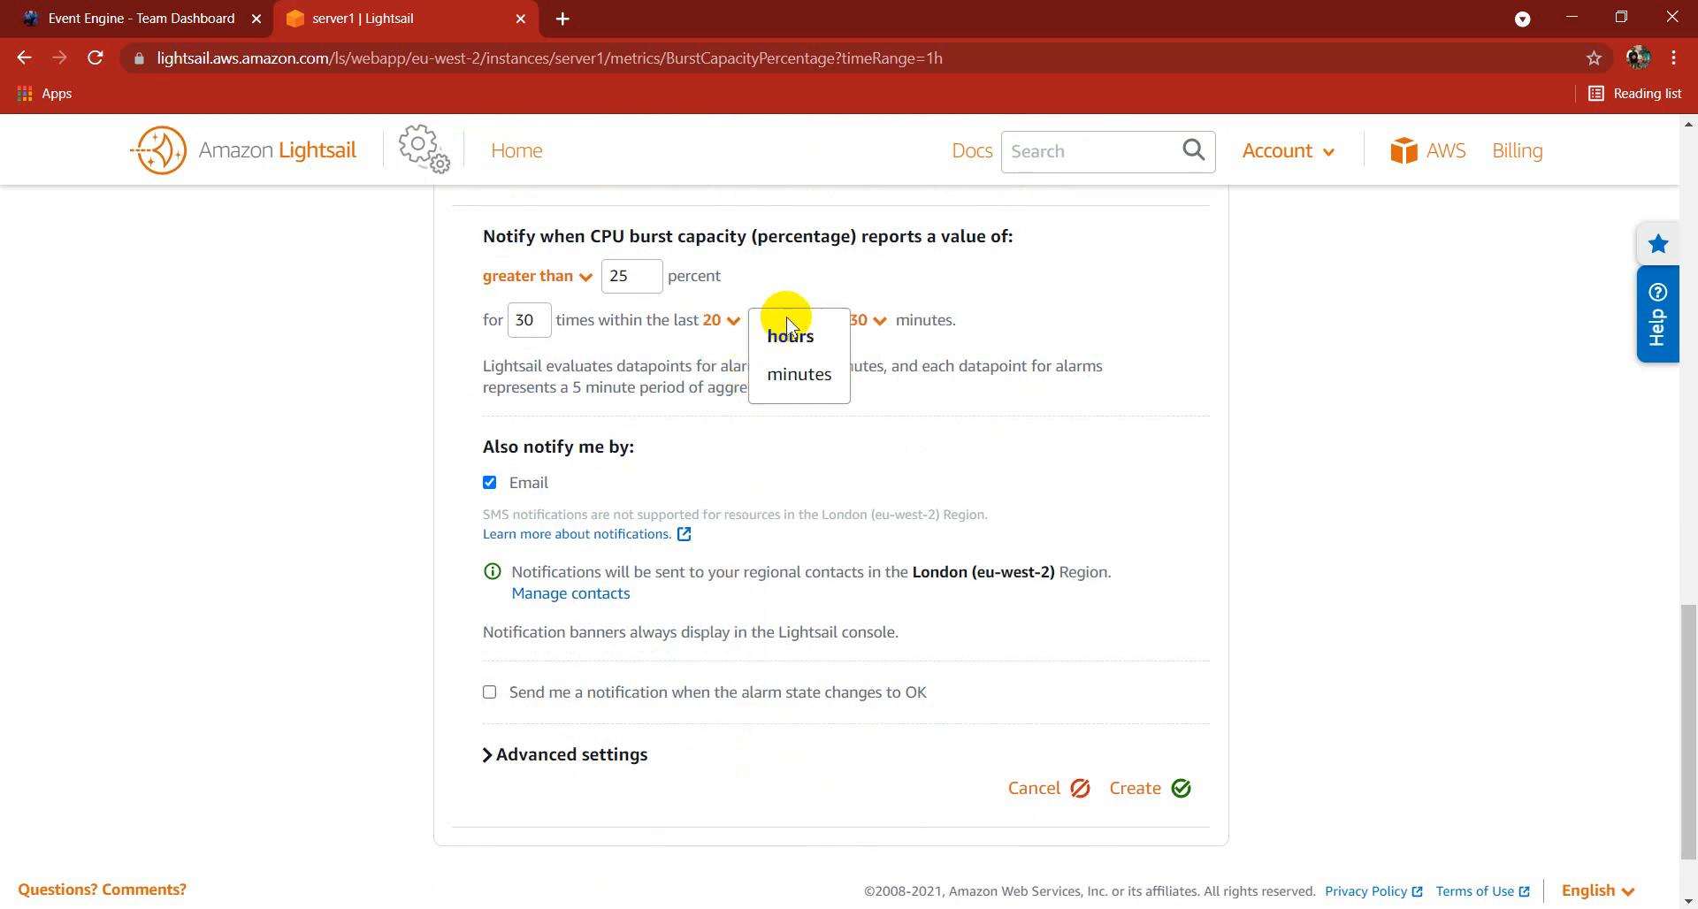
{"action": "left_click", "coordinate": [790, 339]}
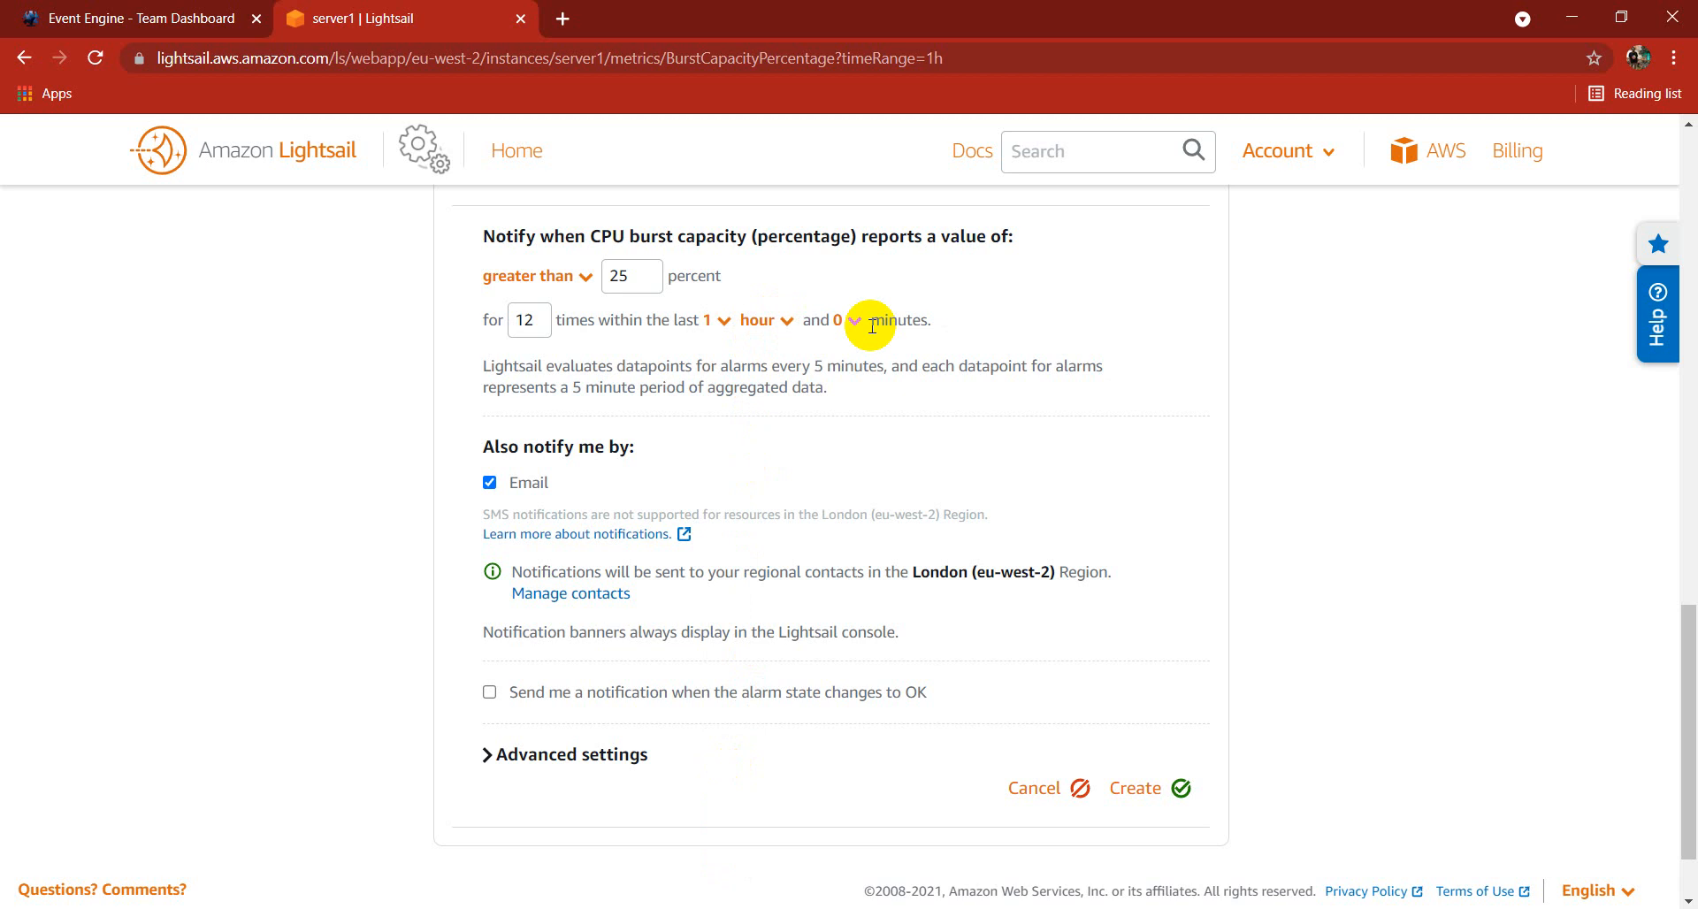
- Set the evaluation window to 15 hours and the occurrence count to 30 times, and create the burst capacity alarm
{"action": "left_click", "coordinate": [721, 330]}
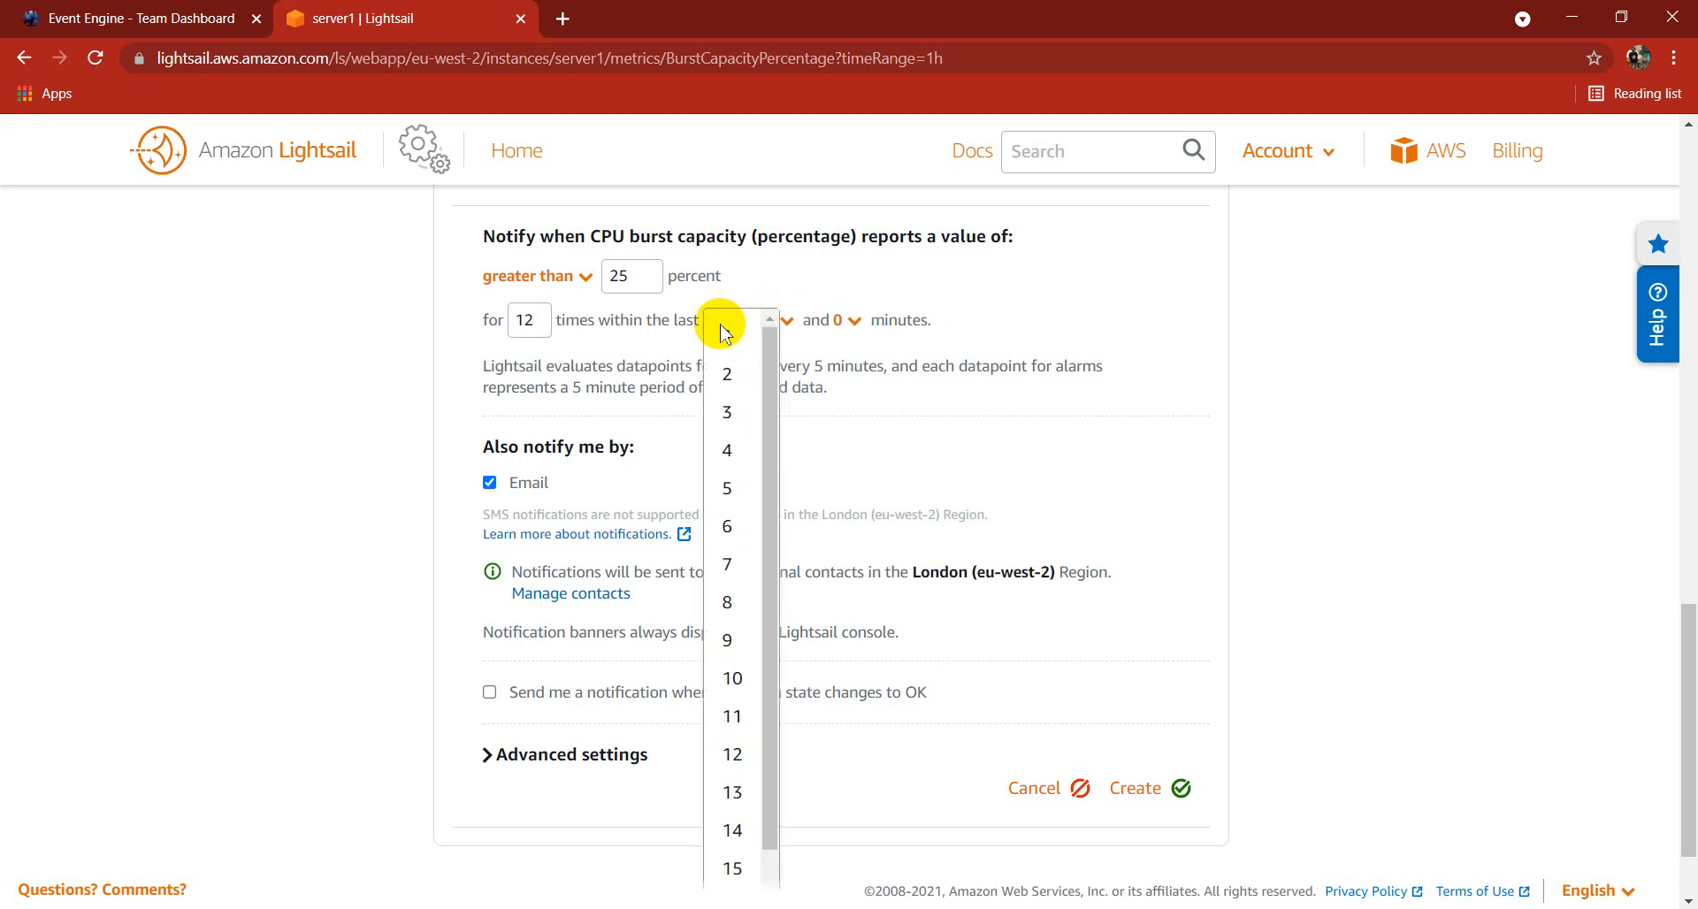
{"action": "left_click", "coordinate": [732, 864]}
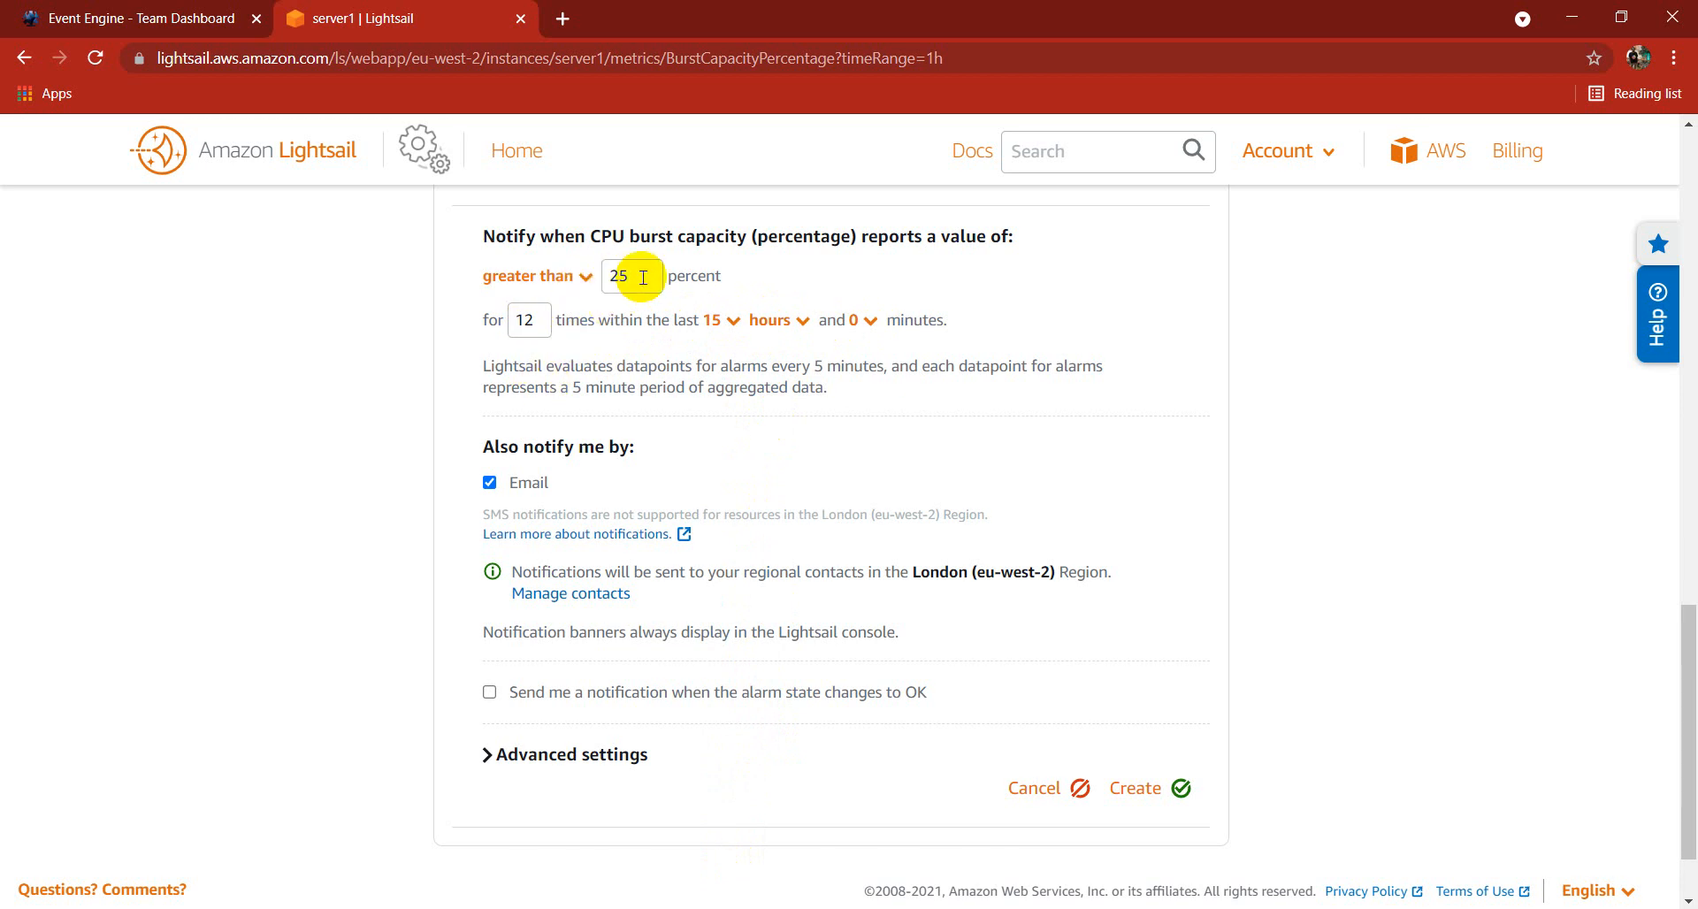
{"action": "double_click", "coordinate": [522, 319]}
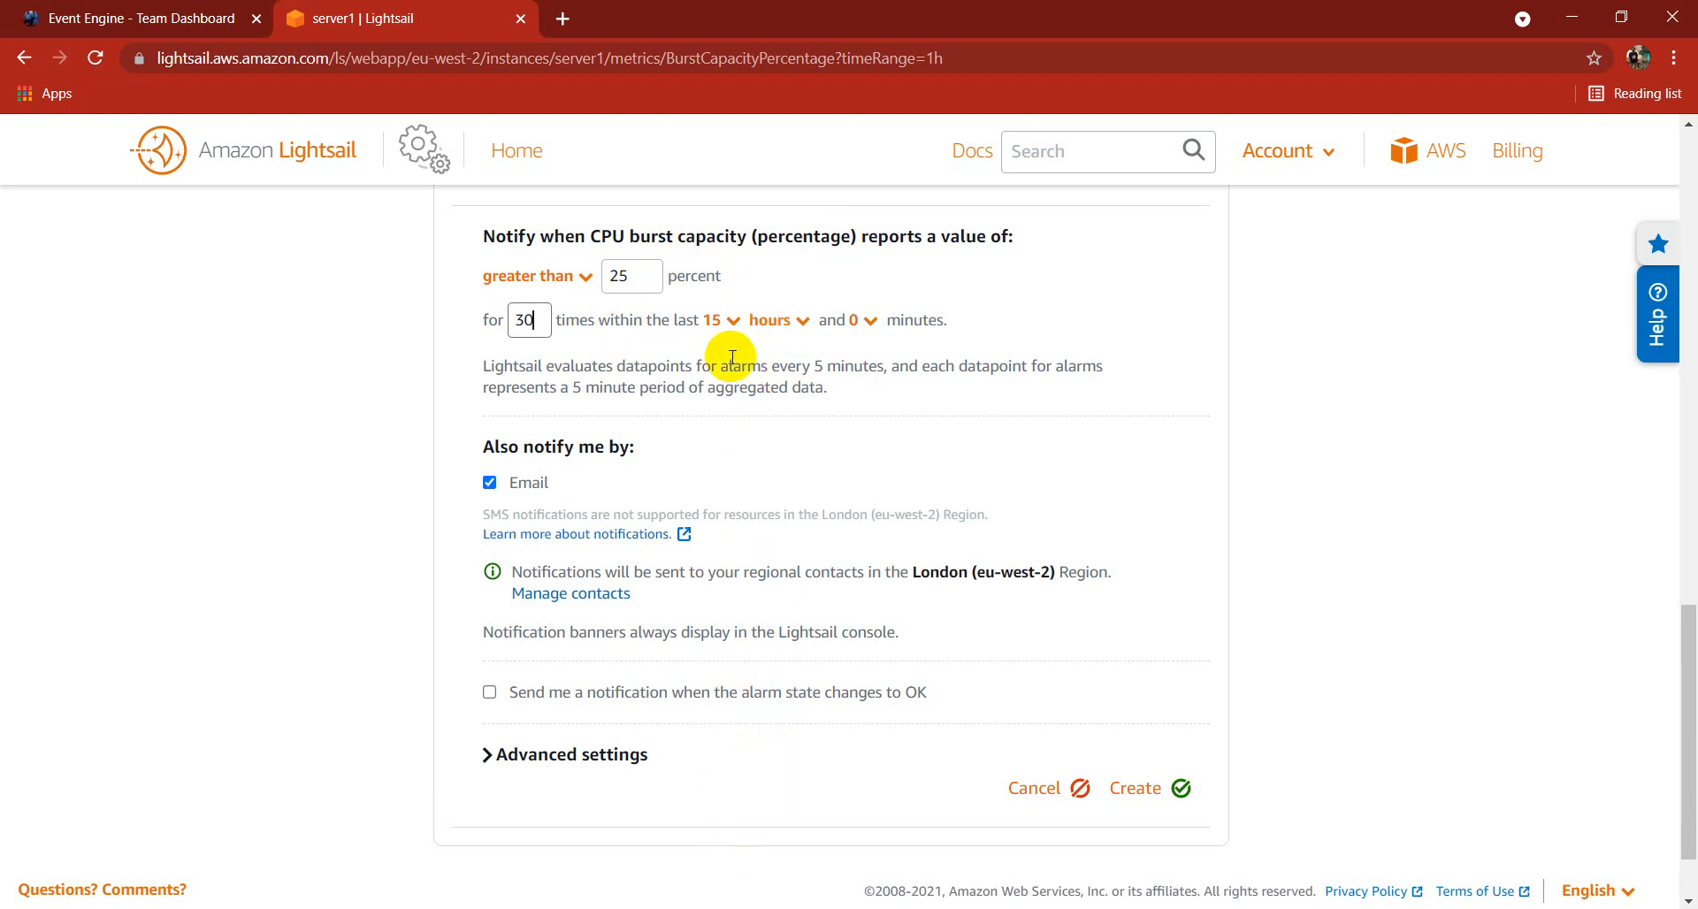
{"action": "left_click", "coordinate": [1127, 798]}
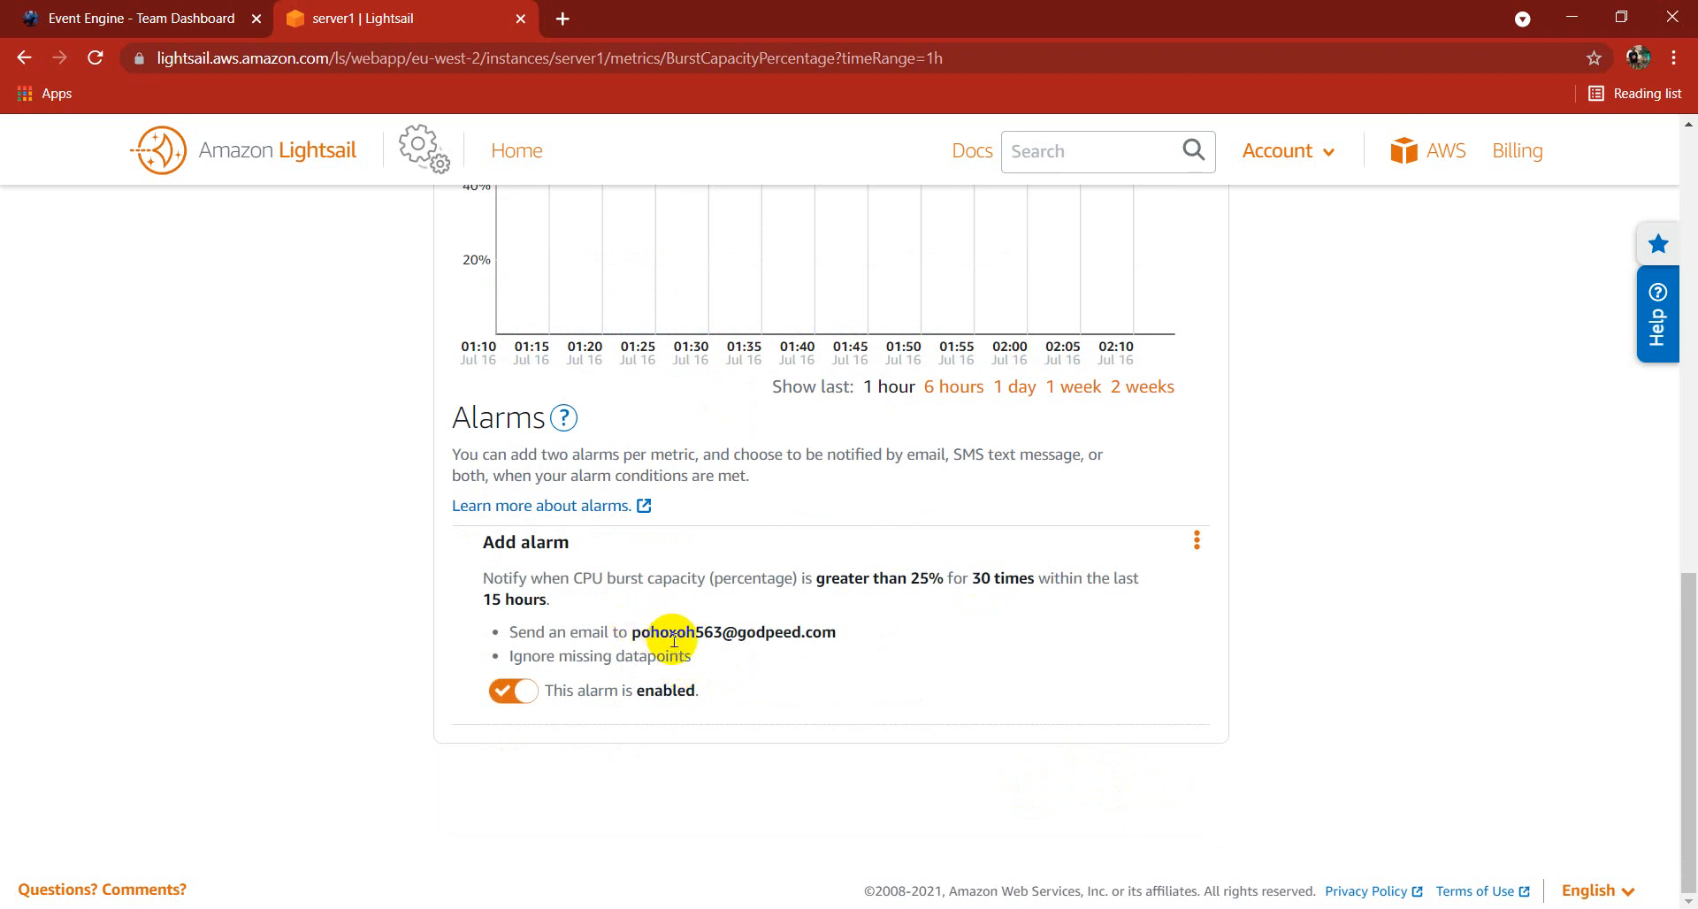
- Examine the remaining CPU burst capacity graph with its alarm threshold line, the metric description and Alarm 1's condition
{"action": "scroll", "coordinate": [841, 659], "scroll_direction": "up", "scroll_amount": 3}
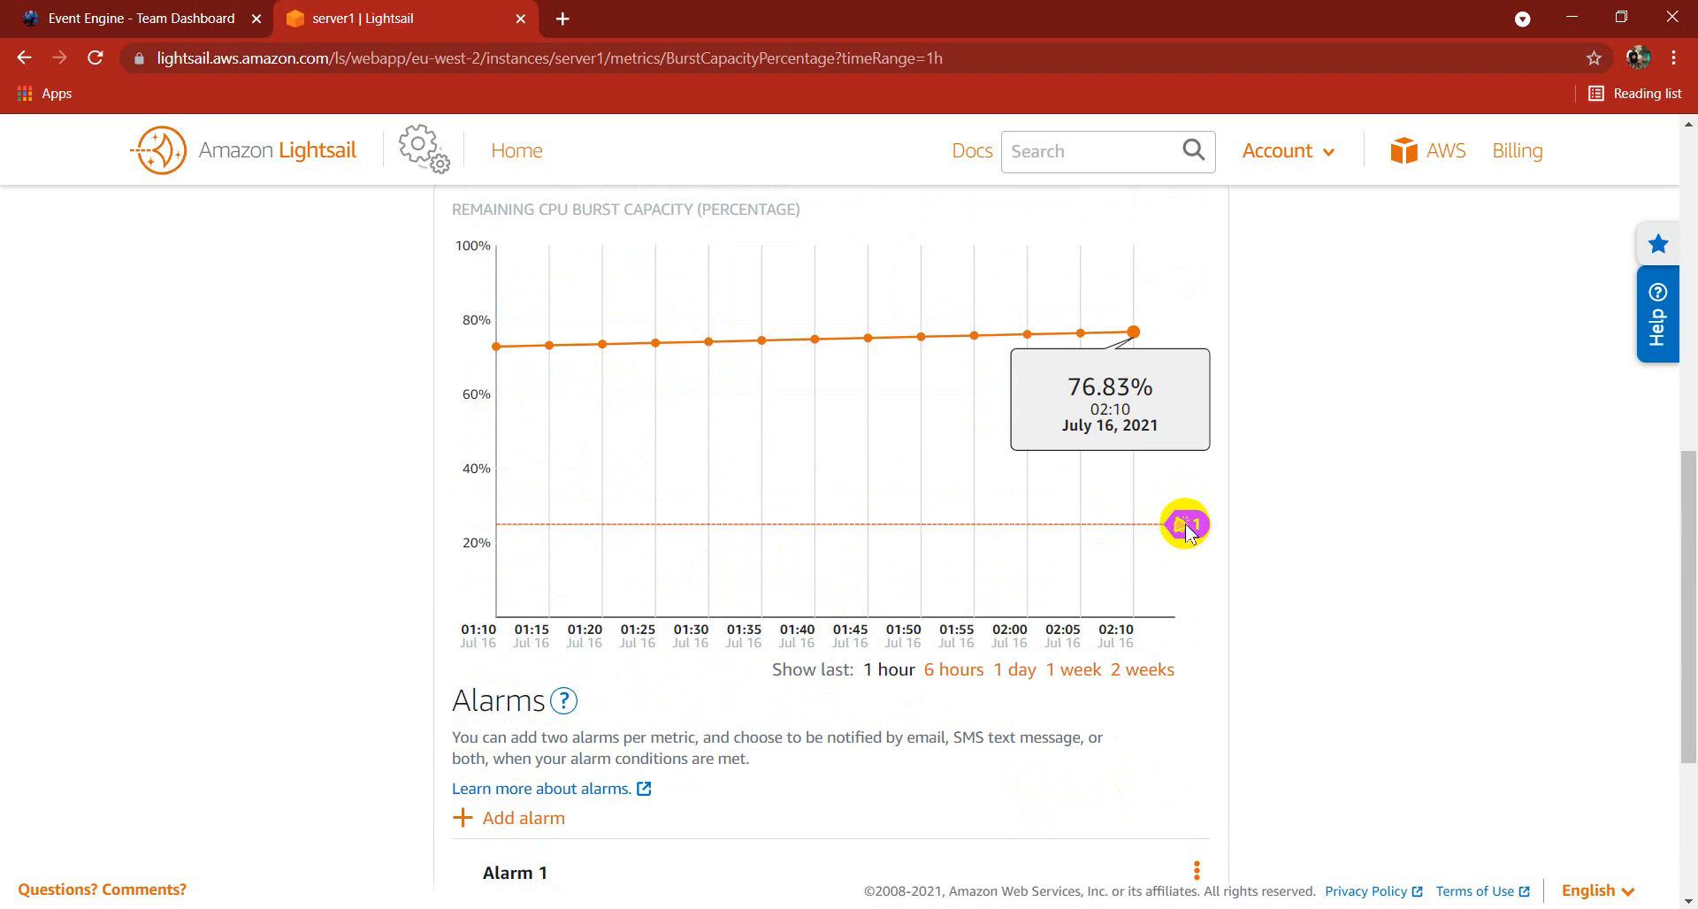
{"action": "scroll", "coordinate": [1185, 528], "scroll_direction": "up", "scroll_amount": 3}
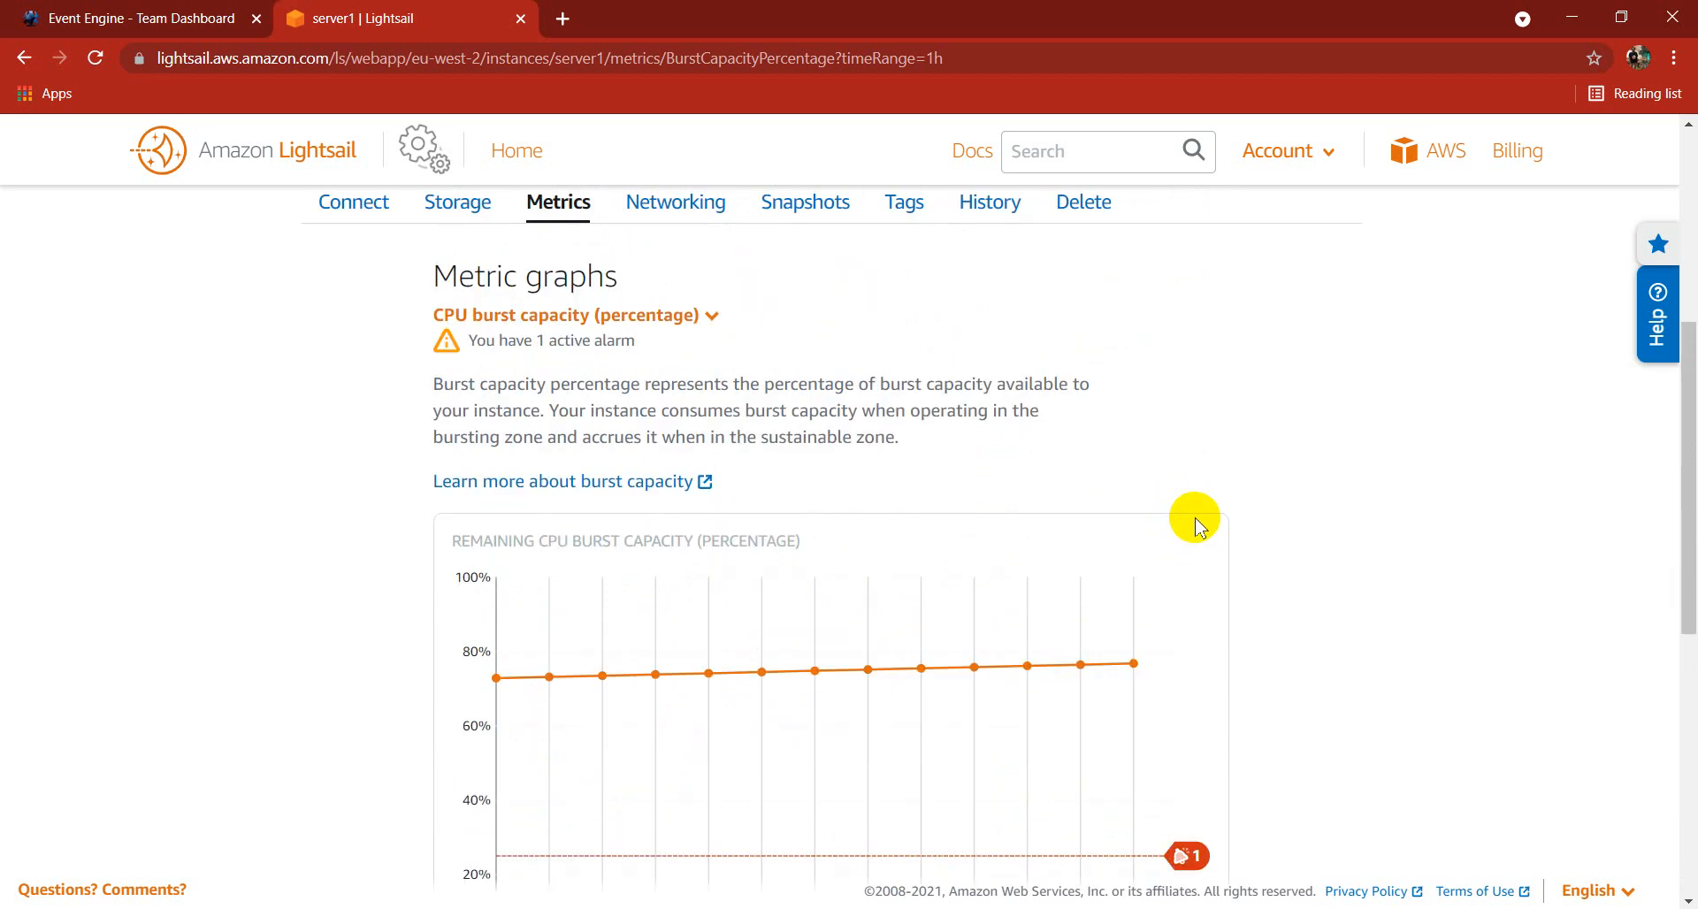
{"action": "scroll", "coordinate": [1196, 528], "scroll_direction": "down", "scroll_amount": 2}
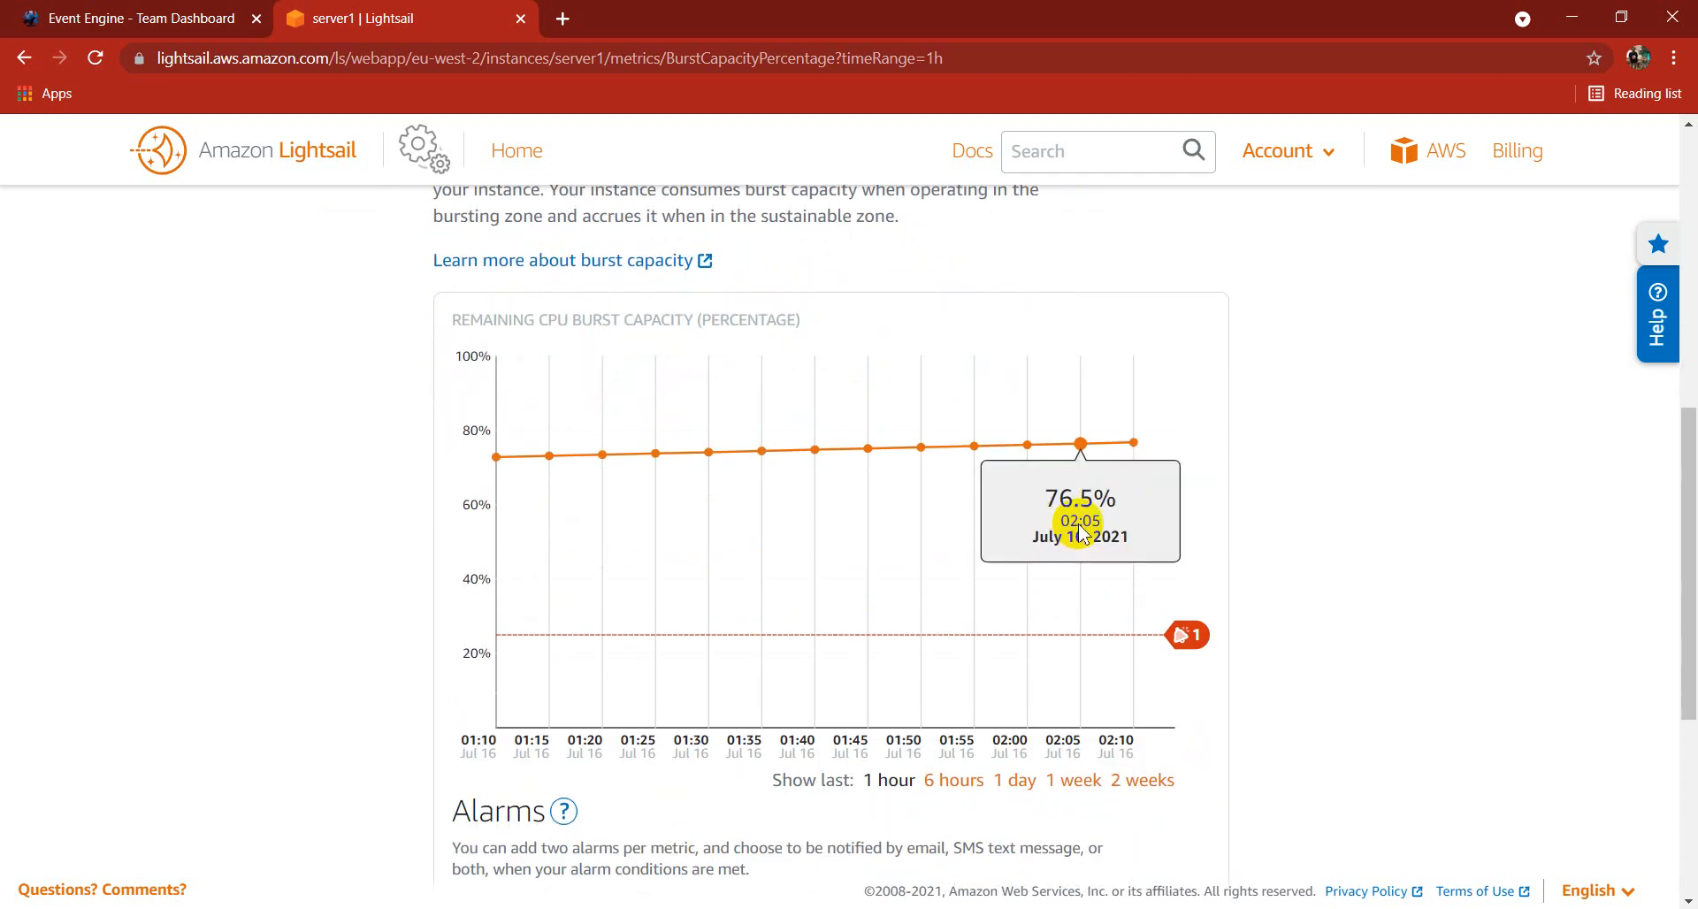
{"action": "scroll", "coordinate": [1110, 668], "scroll_direction": "up", "scroll_amount": 5}
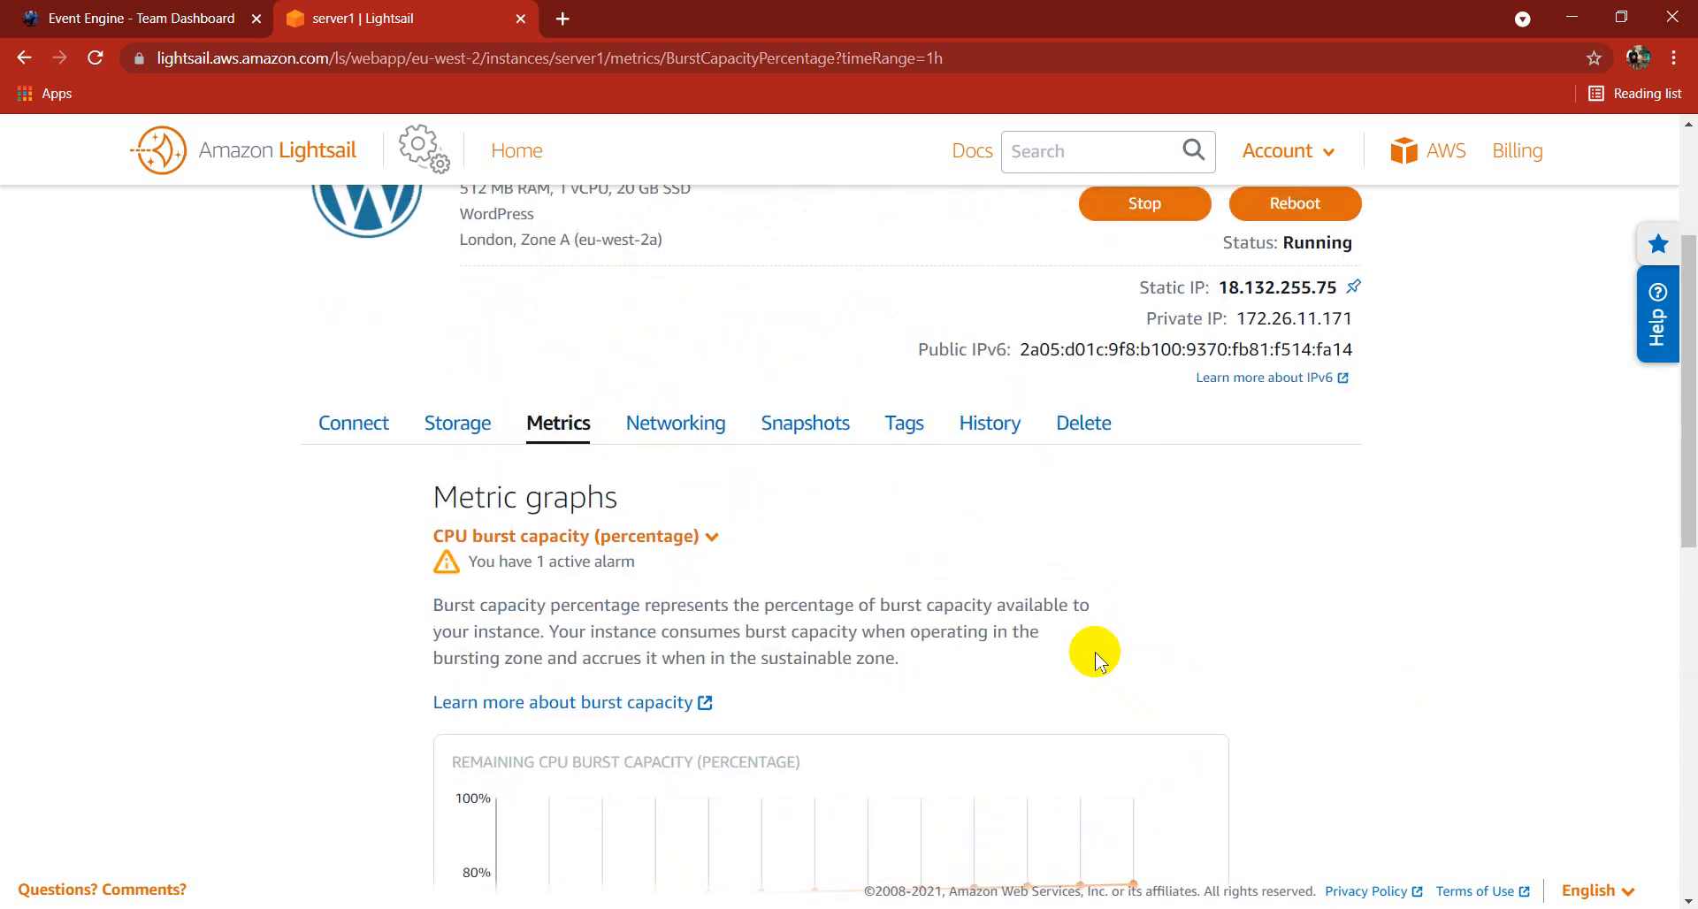
{"action": "scroll", "coordinate": [739, 630], "scroll_direction": "down", "scroll_amount": 9}
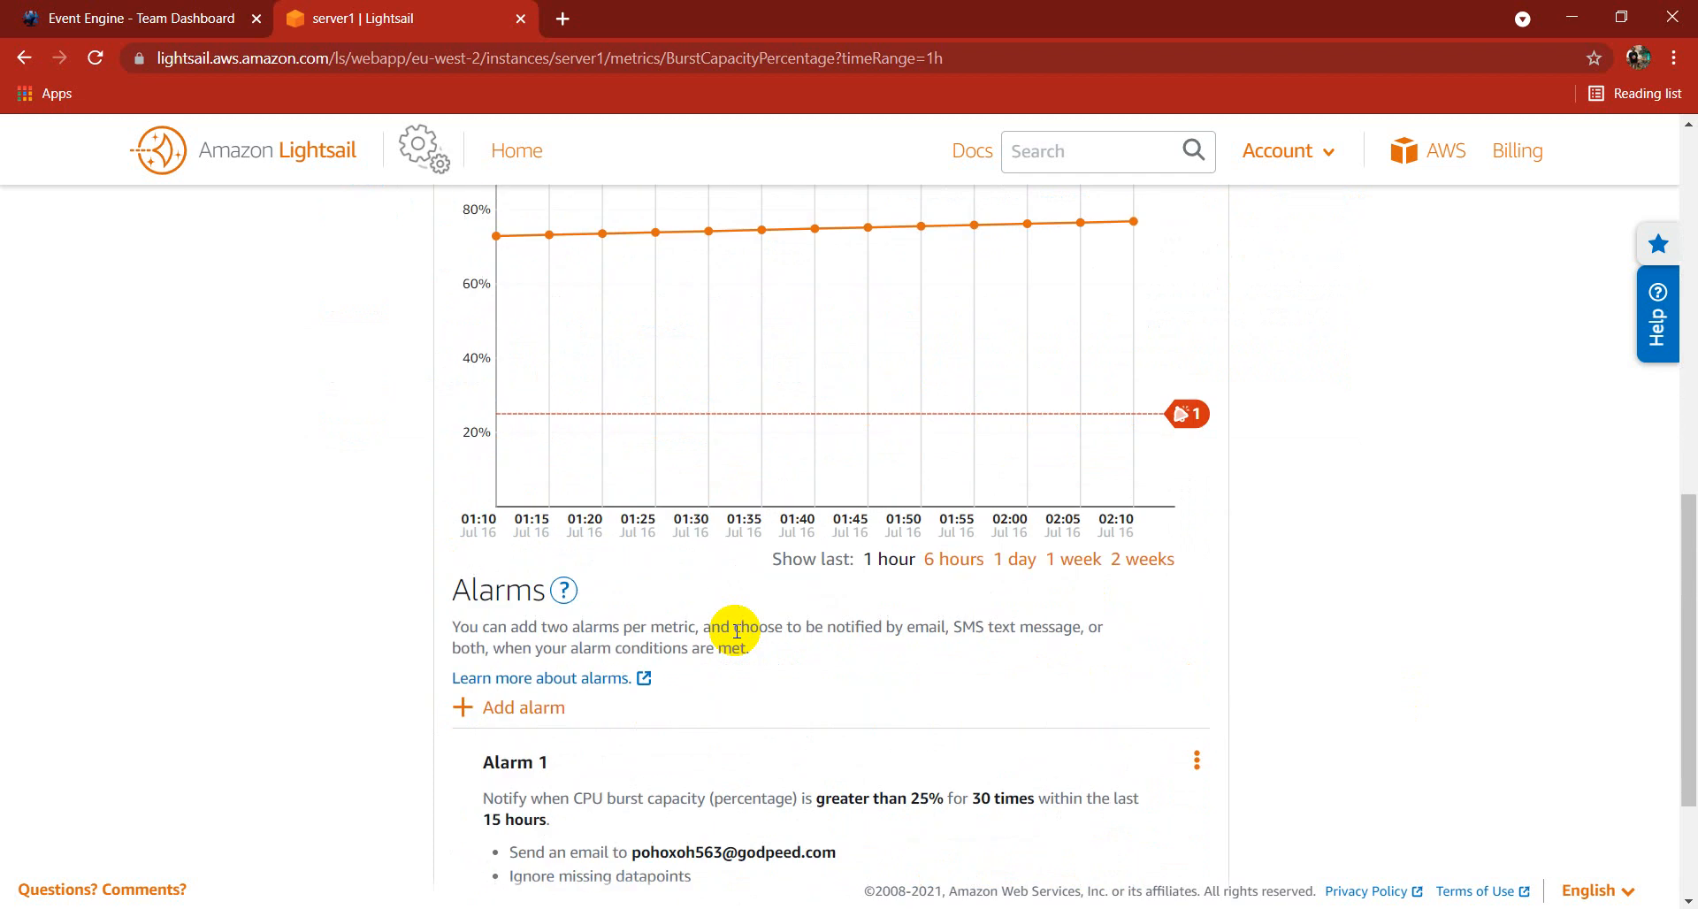
{"action": "scroll", "coordinate": [737, 630], "scroll_direction": "up", "scroll_amount": 6}
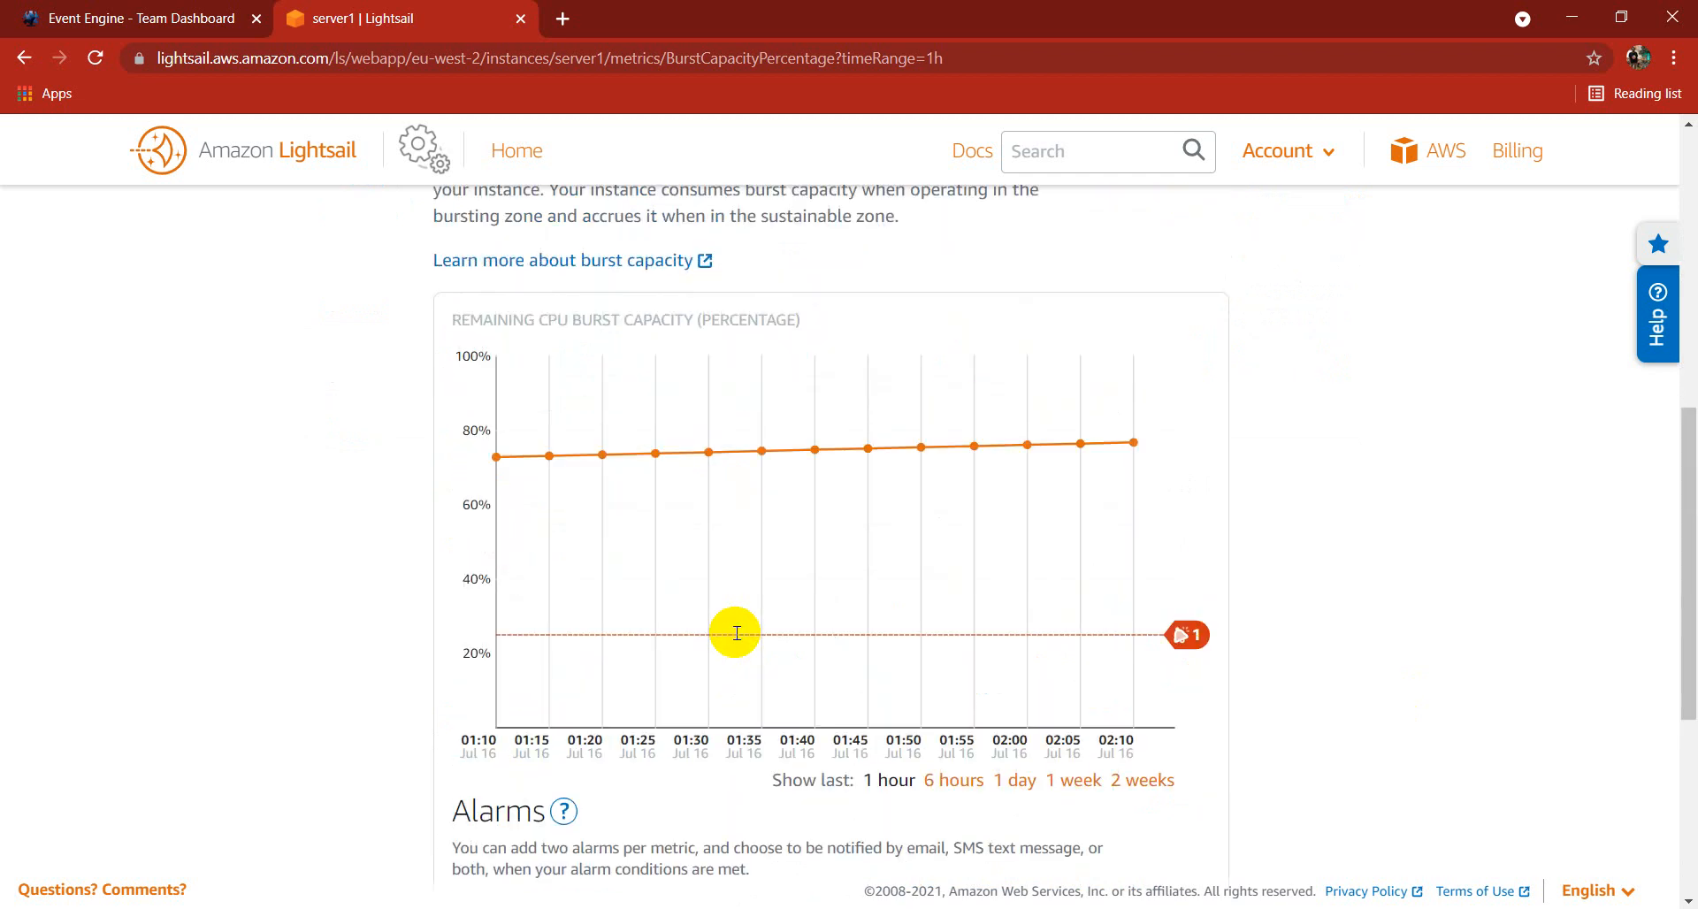
{"action": "scroll", "coordinate": [758, 577], "scroll_direction": "up", "scroll_amount": 4}
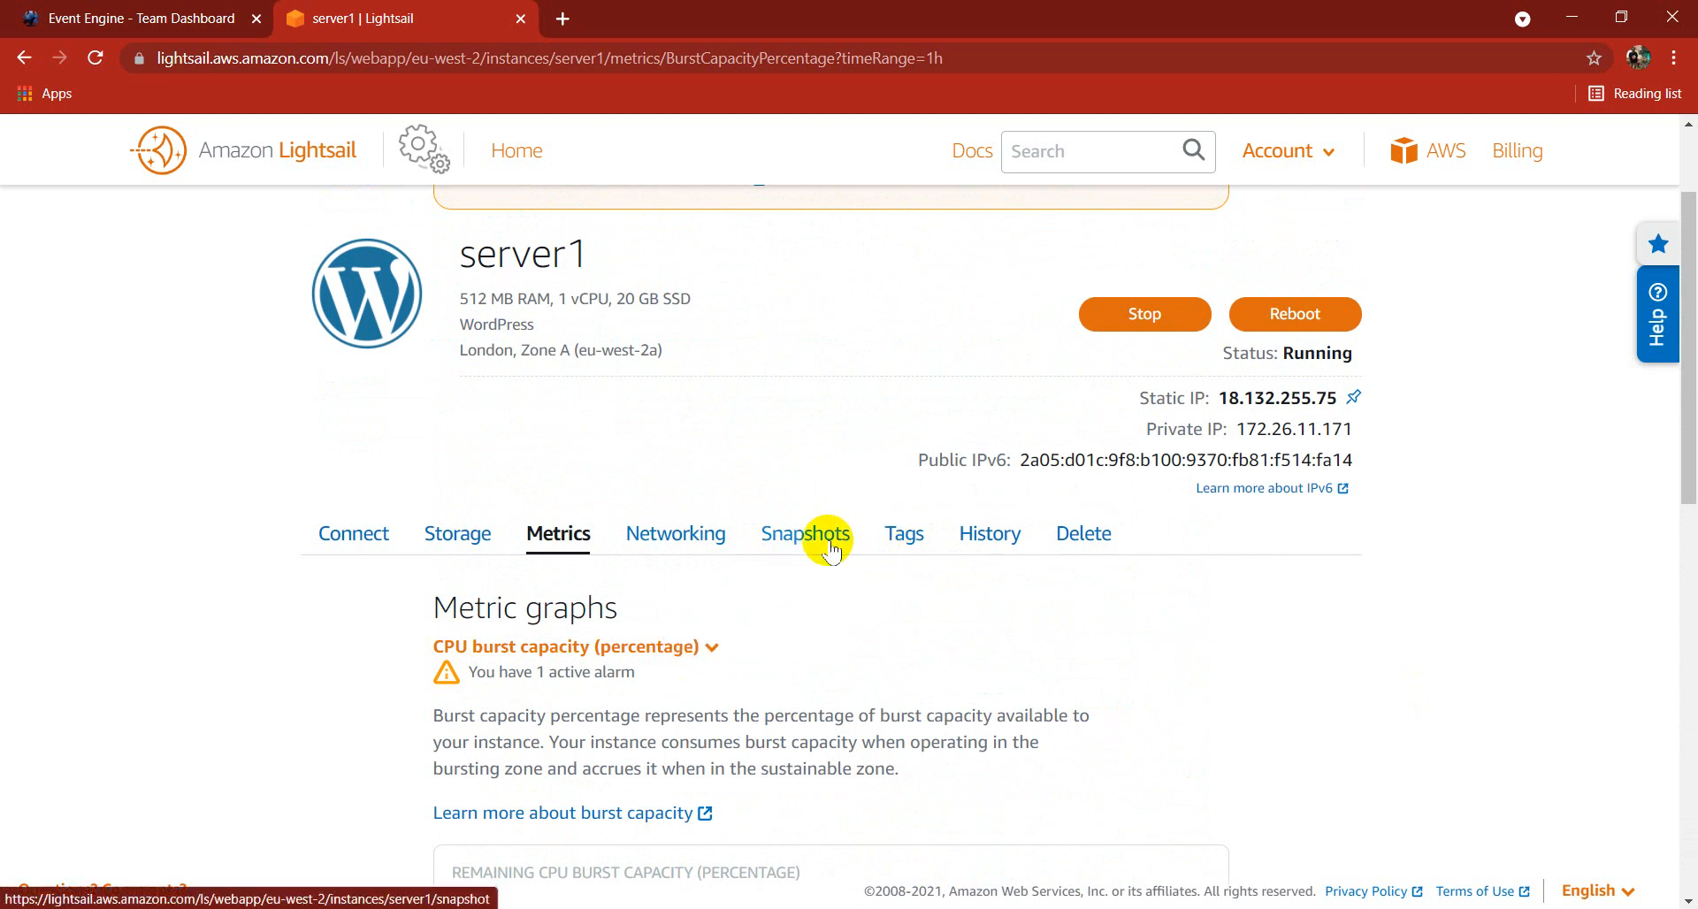
{"action": "scroll", "coordinate": [837, 641], "scroll_direction": "down", "scroll_amount": 10}
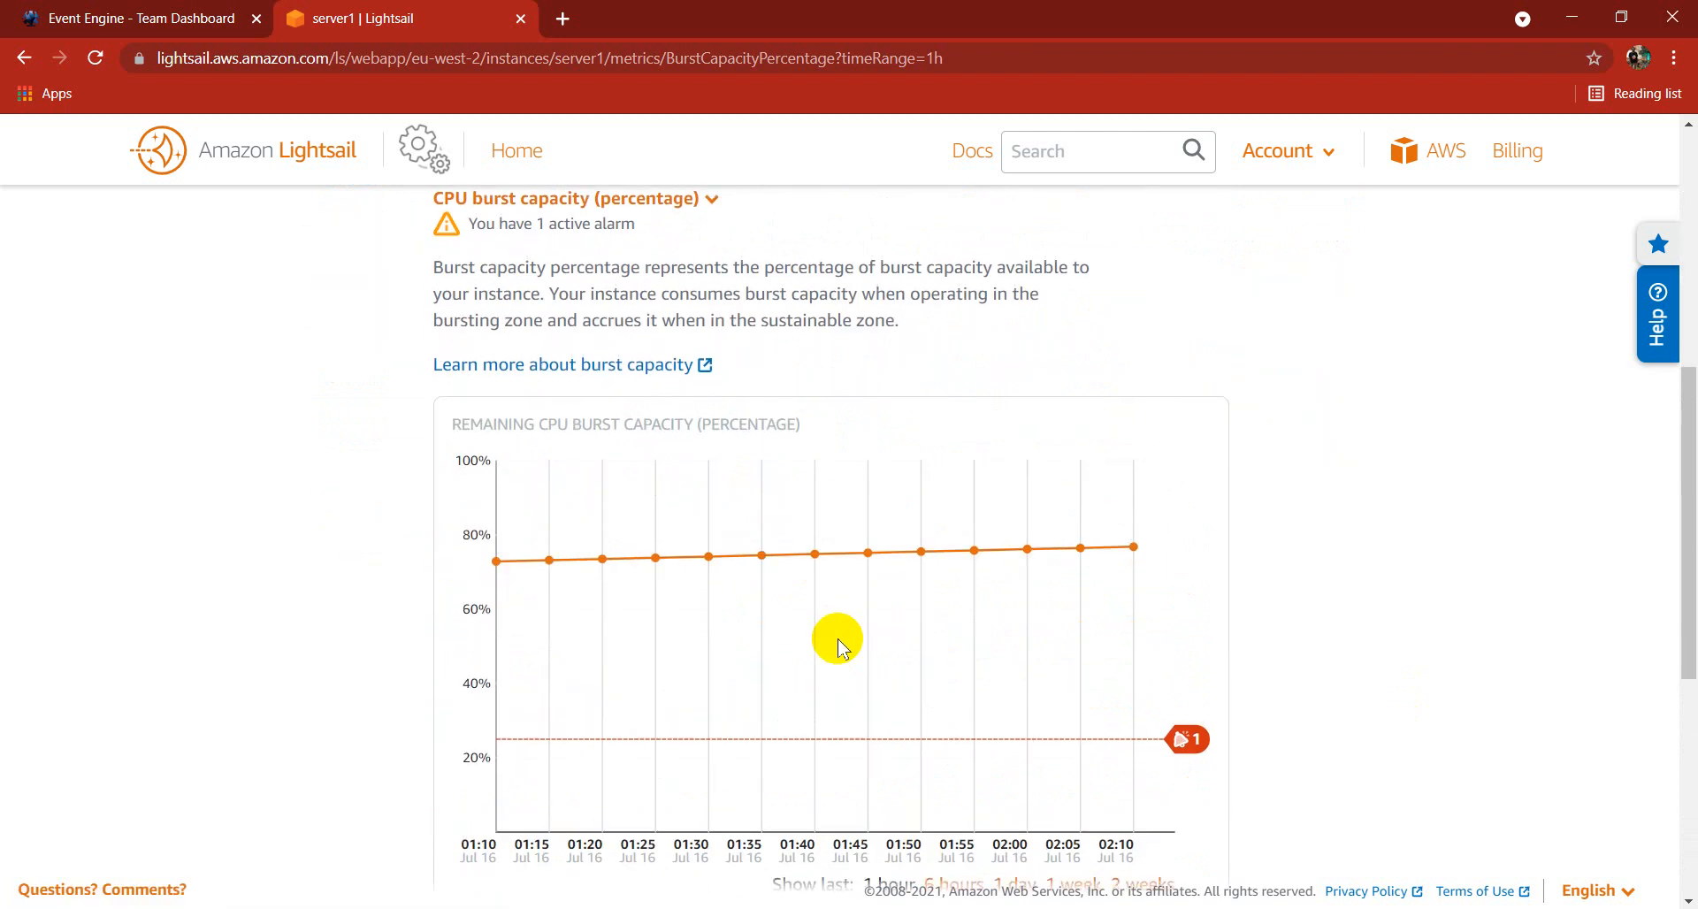